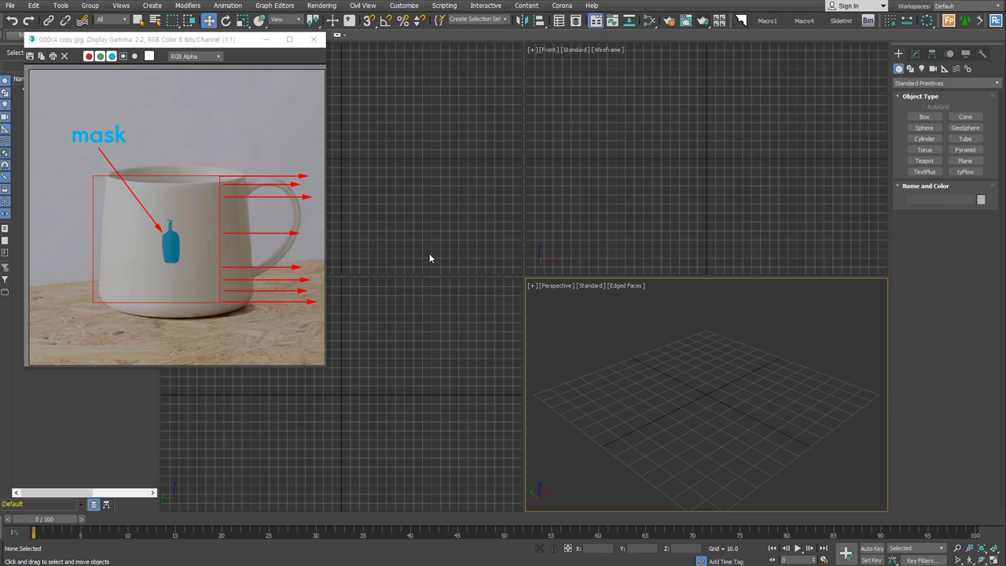
- Zoom and pan the reference mug photo with its mask markup, then enlarge the Perspective viewport
{"action": "scroll", "coordinate": [203, 264], "scroll_direction": "up", "scroll_amount": 1}
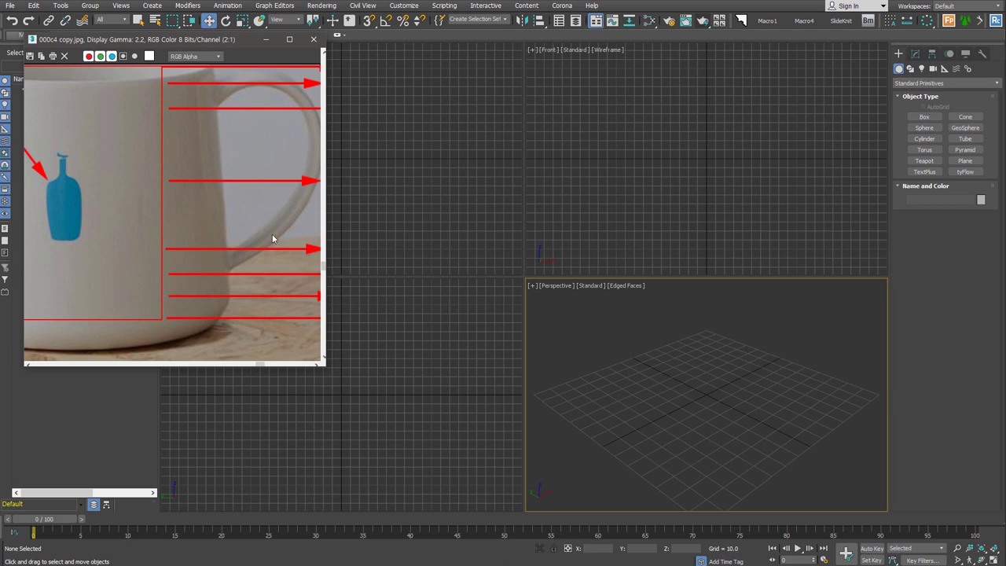
{"action": "middle_click_drag", "start_coordinate": [191, 218], "coordinate": [184, 224]}
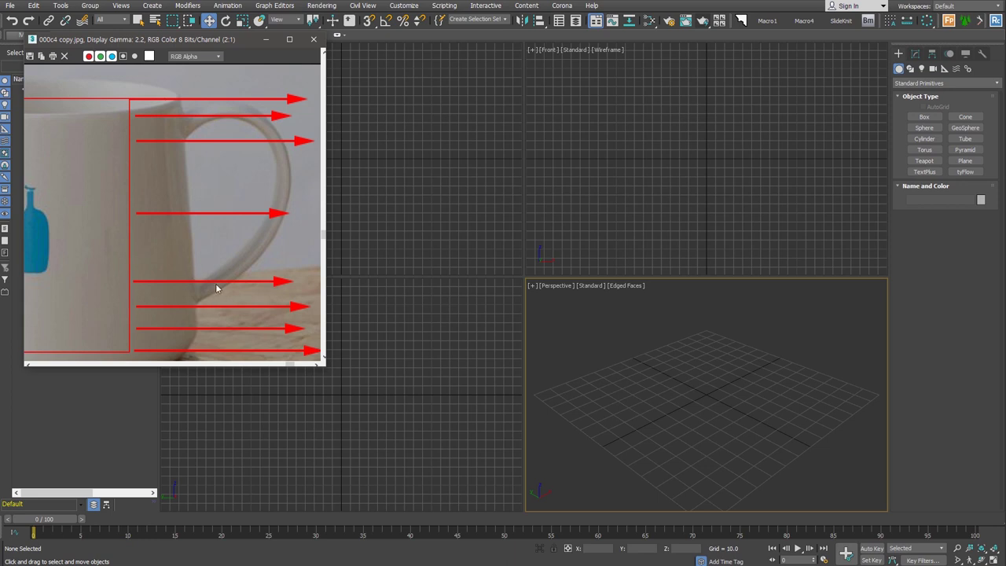
{"action": "scroll", "coordinate": [216, 288], "scroll_direction": "down", "scroll_amount": 1}
{"action": "left_click_drag", "start_coordinate": [524, 277], "coordinate": [448, 169]}
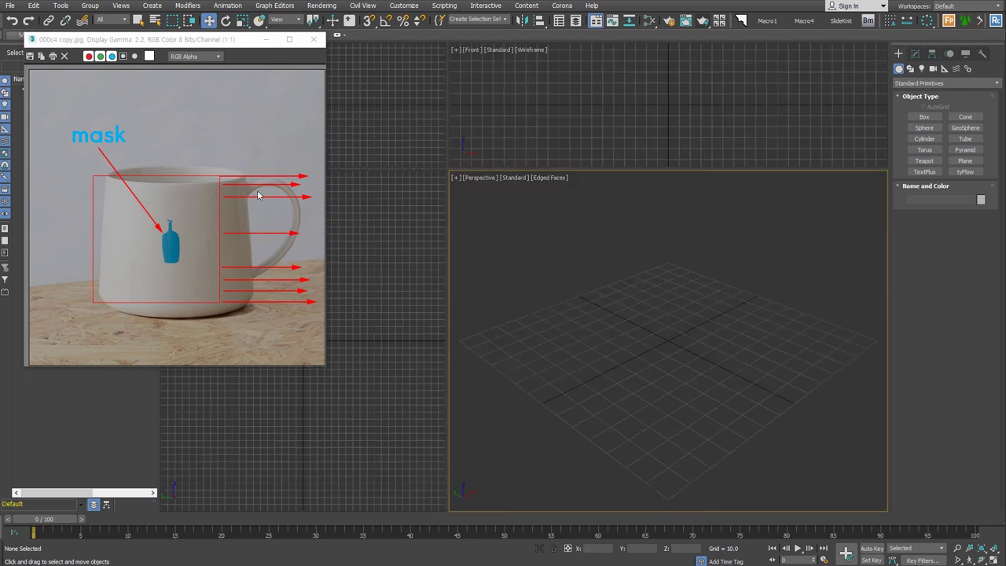
- Create Cylinder001 with radius 60 and height 100, then zoom out to frame it
{"action": "key", "text": "c"}
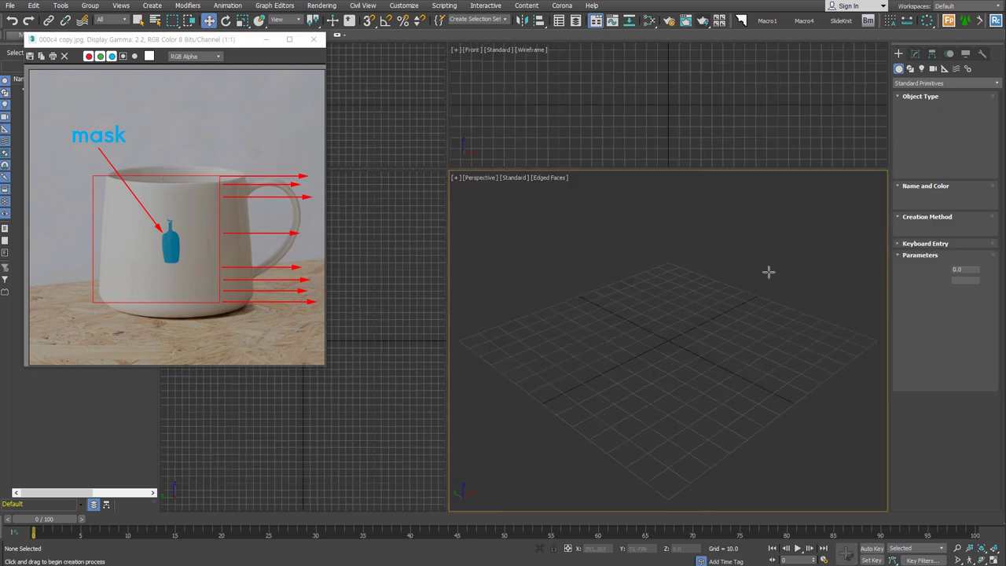
{"action": "mouse_move", "coordinate": [666, 347]}
{"action": "left_mouse_down"}
{"action": "mouse_move", "coordinate": [707, 427]}
{"action": "mouse_move", "coordinate": [703, 440]}
{"action": "left_mouse_up"}
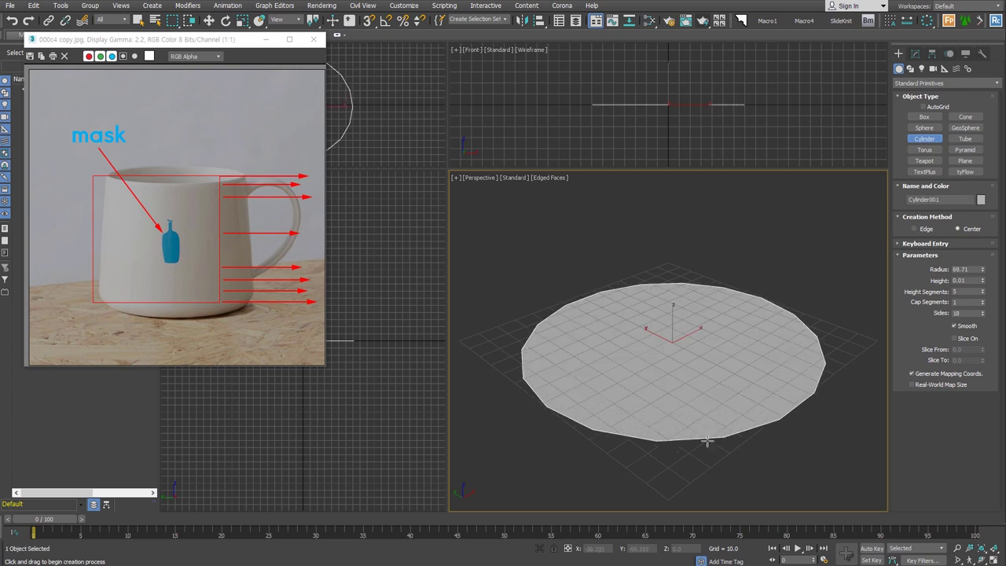
{"action": "type", "text": "60"}
{"action": "key", "text": "Tab"}
{"action": "type", "text": "100"}
{"action": "key", "text": "Return"}
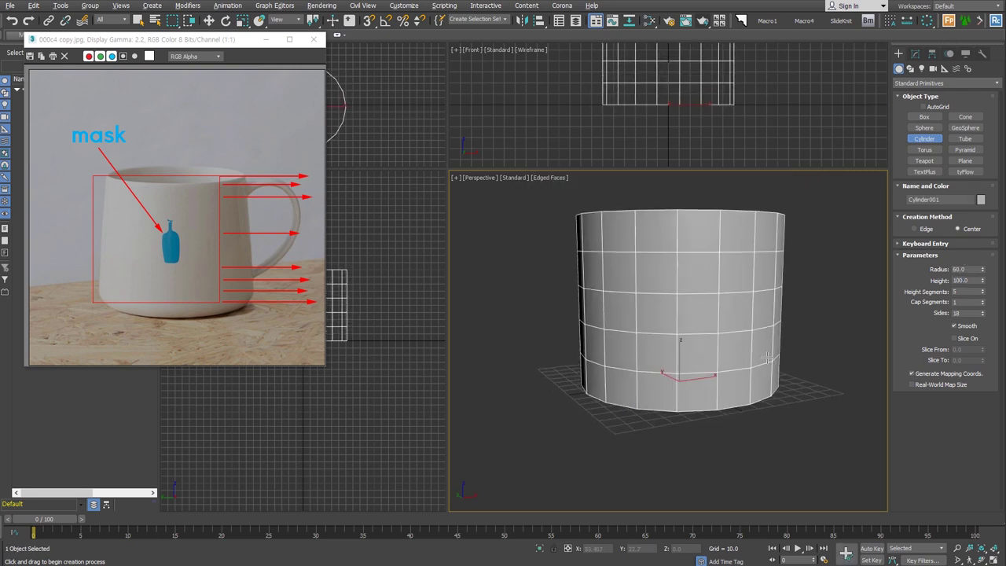
{"action": "scroll", "coordinate": [771, 358], "scroll_direction": "down", "scroll_amount": 4}
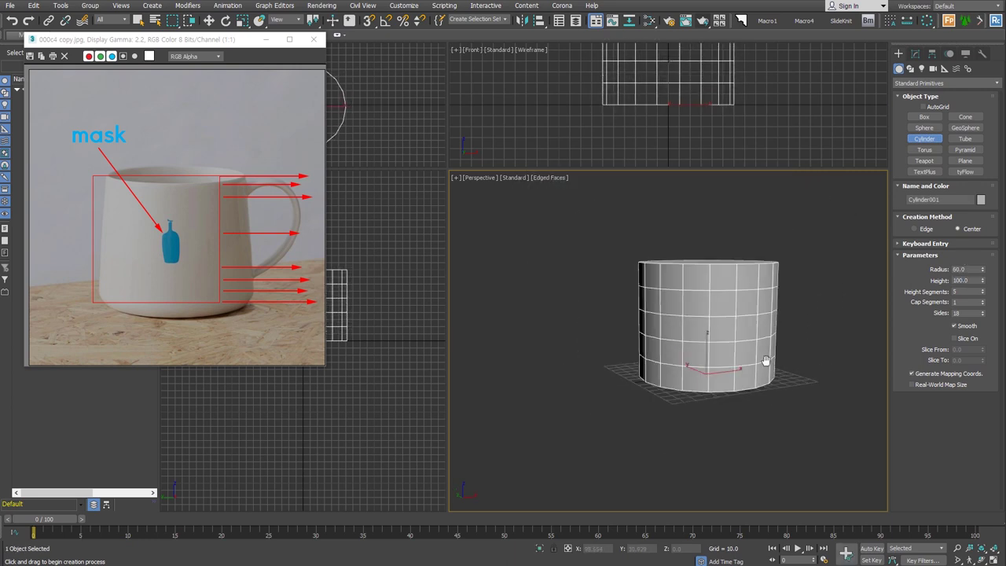
{"action": "middle_click_drag", "start_coordinate": [765, 363], "coordinate": [719, 373]}
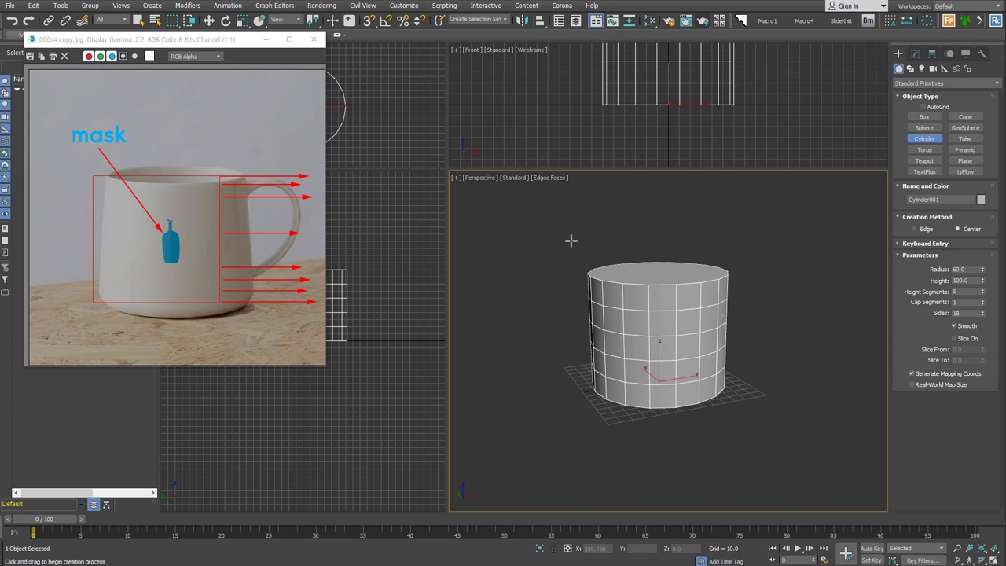
- Resize the viewports, switch to Top view, and frame the cylinder in the top and side views
{"action": "left_click_drag", "start_coordinate": [445, 175], "coordinate": [443, 197]}
{"action": "middle_click_drag", "start_coordinate": [388, 126], "coordinate": [445, 126]}
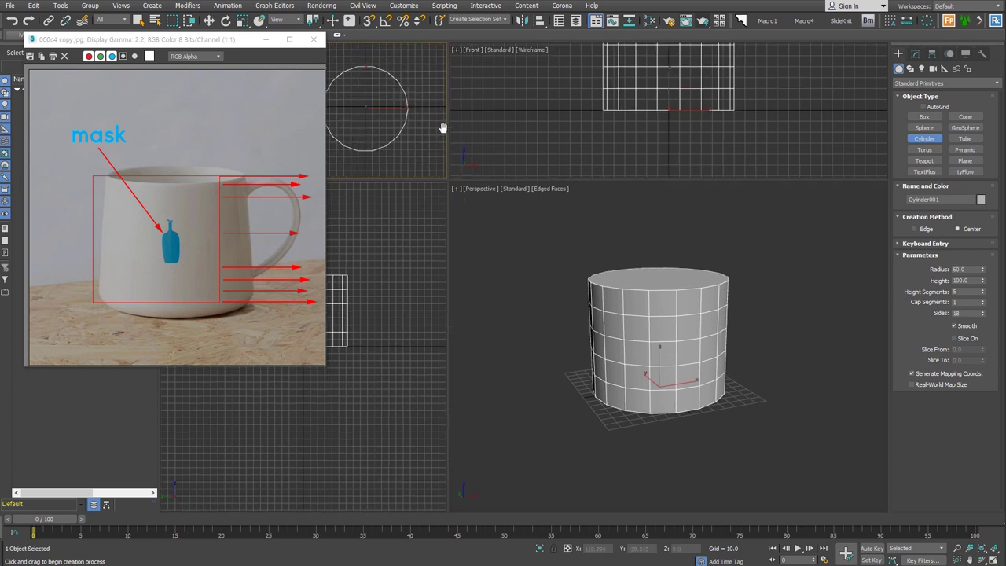
{"action": "key", "text": "t"}
{"action": "scroll", "coordinate": [703, 472], "scroll_direction": "down", "scroll_amount": 2}
{"action": "middle_click_drag", "start_coordinate": [703, 472], "coordinate": [704, 477]}
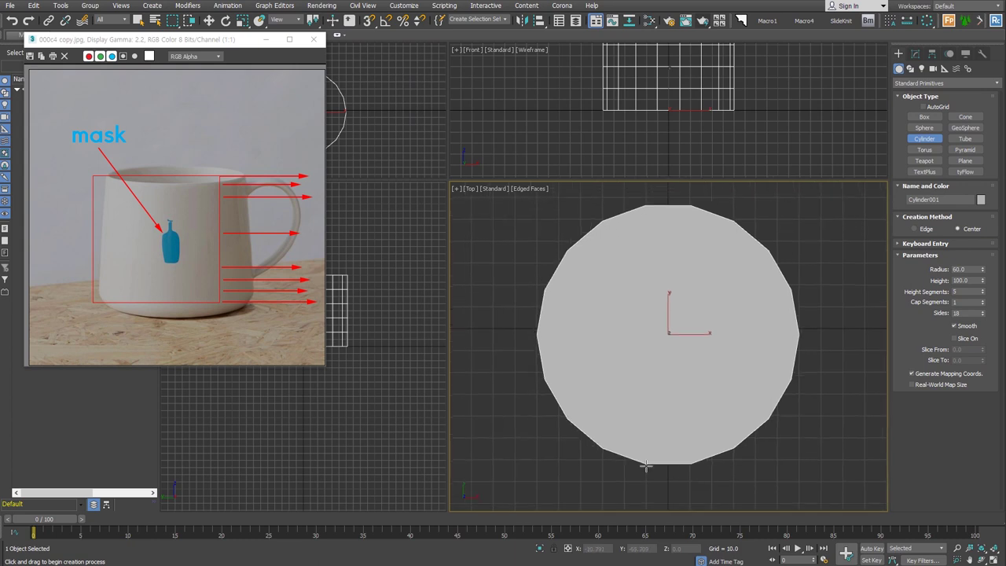
{"action": "middle_click", "coordinate": [348, 317]}
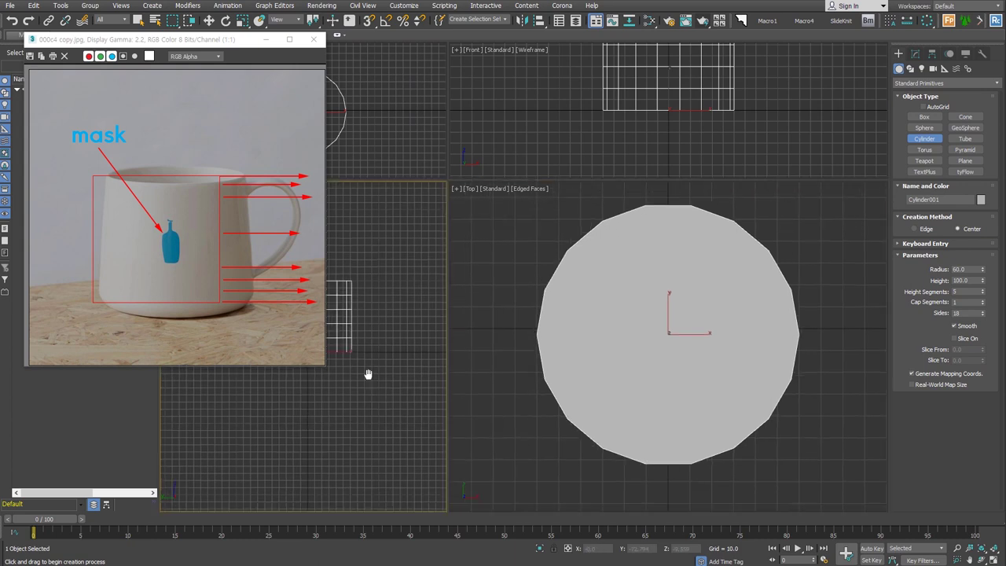
{"action": "scroll", "coordinate": [370, 315], "scroll_direction": "up", "scroll_amount": 3}
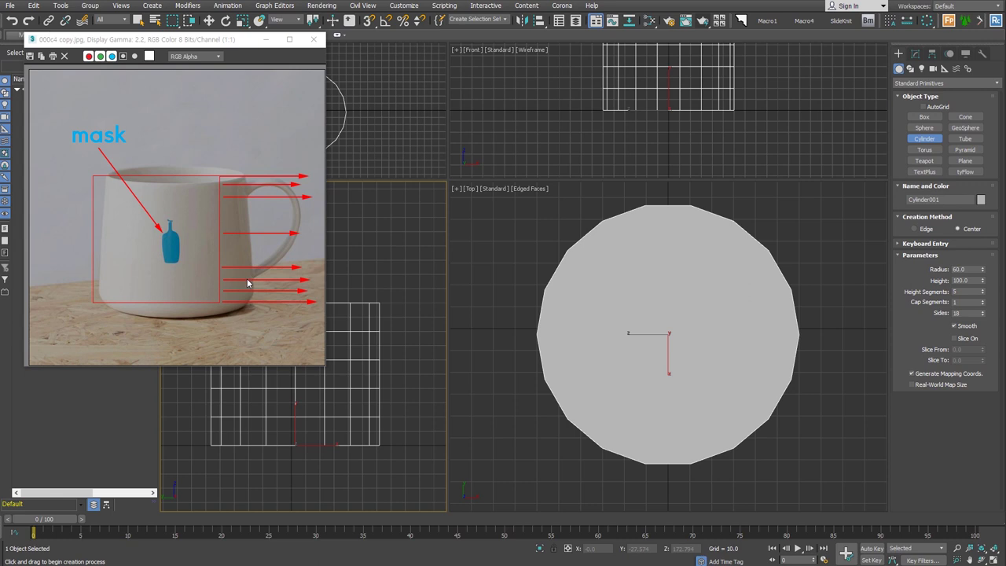
{"action": "middle_click_drag", "start_coordinate": [387, 378], "coordinate": [356, 370]}
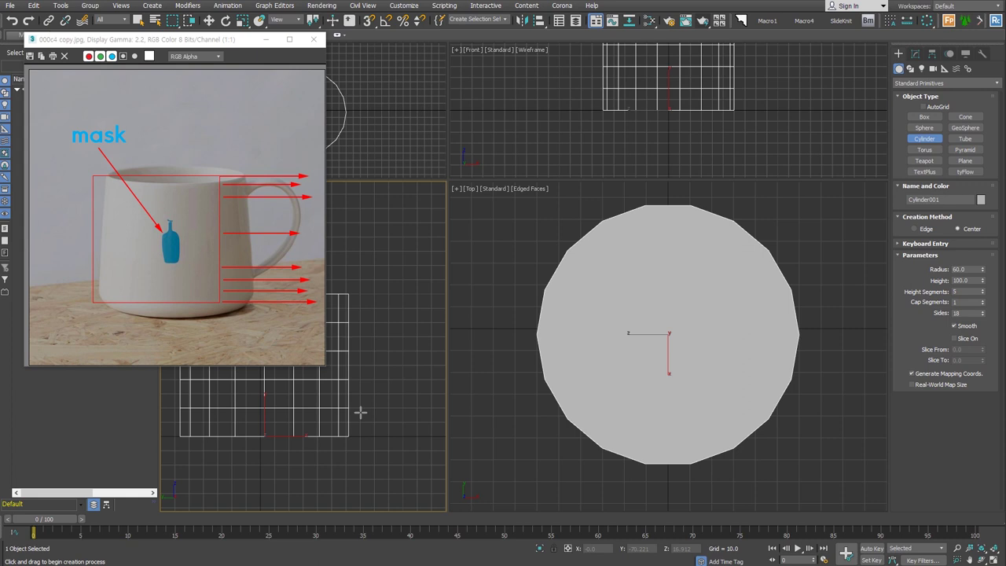
- Give the cylinder 22 sides, orbit into a 3D view, hide the grid, and add FFD 2x2x2
{"action": "left_click", "coordinate": [967, 313]}
{"action": "type", "text": "22"}
{"action": "key", "text": "Return"}
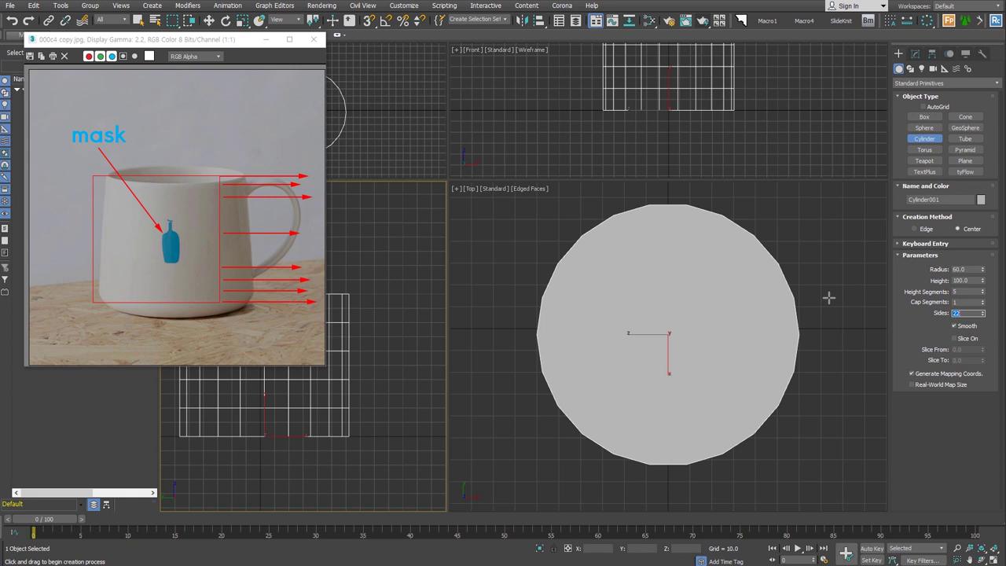
{"action": "mouse_move", "coordinate": [713, 443]}
{"action": "middle_mouse_down", "text": "alt"}
{"action": "mouse_move", "coordinate": [742, 397]}
{"action": "mouse_move", "coordinate": [730, 378]}
{"action": "middle_mouse_up", "text": "alt"}
{"action": "key", "text": "g"}
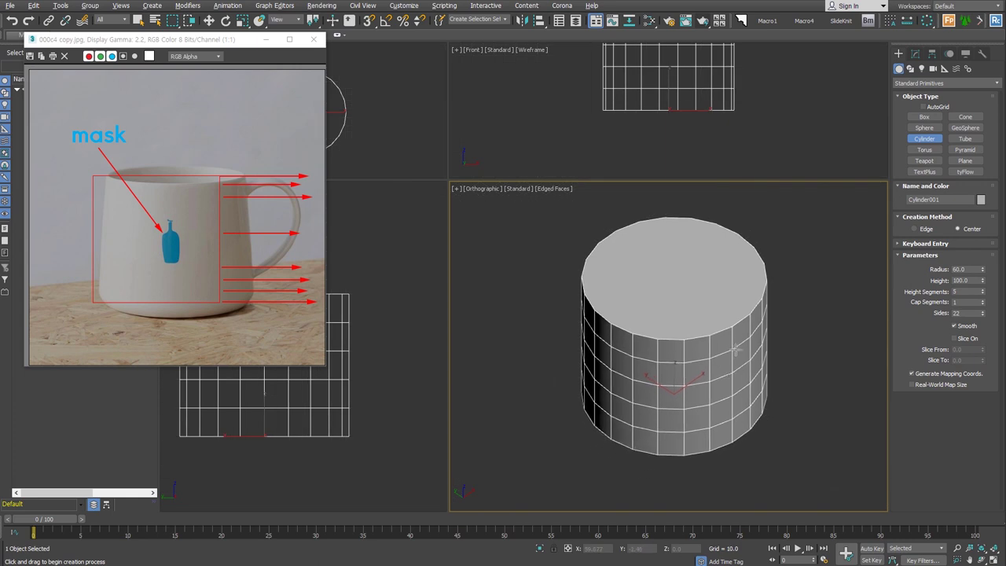
{"action": "key", "text": "ctrl+f"}
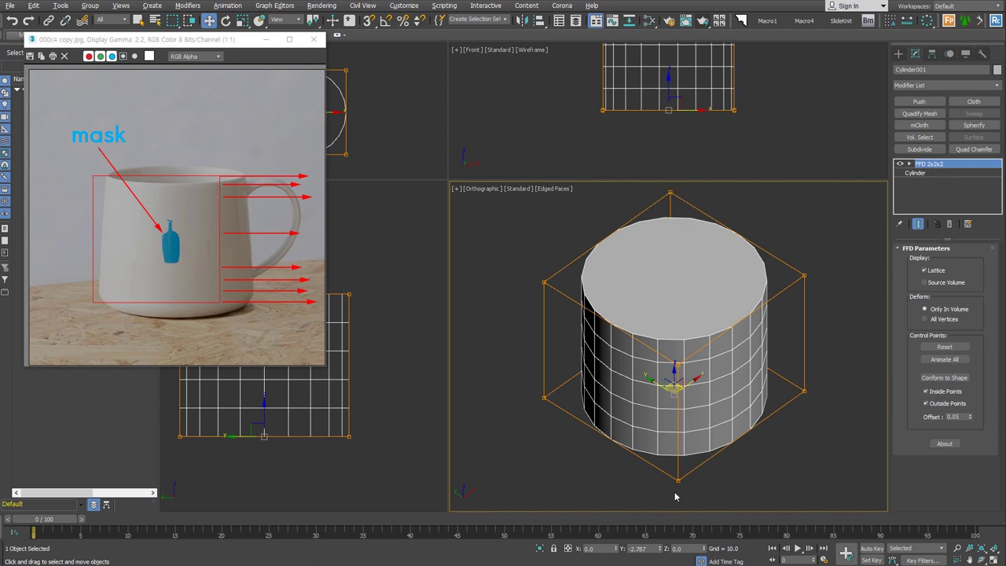
- Enter the FFD's Control Points level and pick a corner point, undoing a trial skew
{"action": "left_click", "coordinate": [909, 164]}
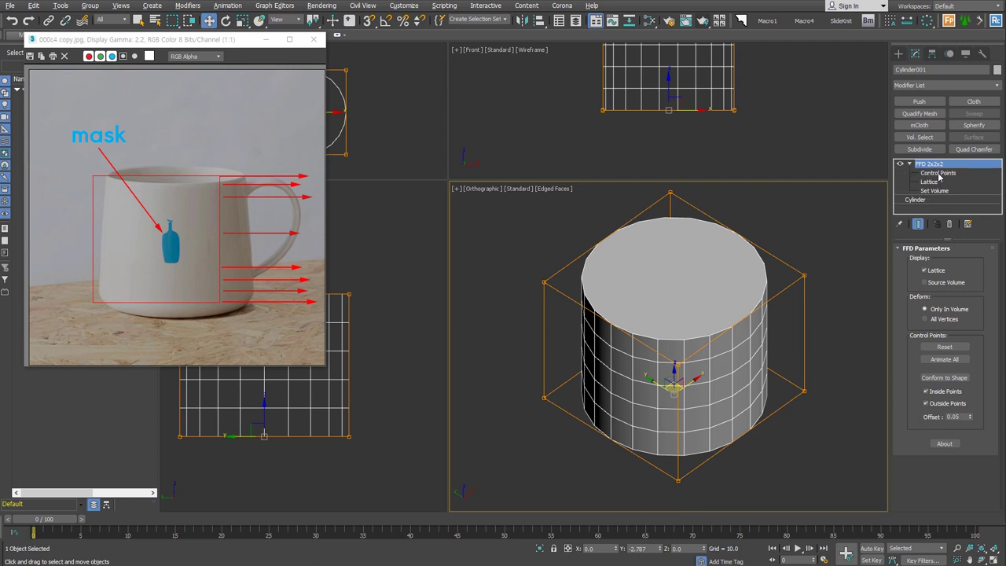
{"action": "left_click", "coordinate": [938, 173]}
{"action": "left_click", "coordinate": [803, 274]}
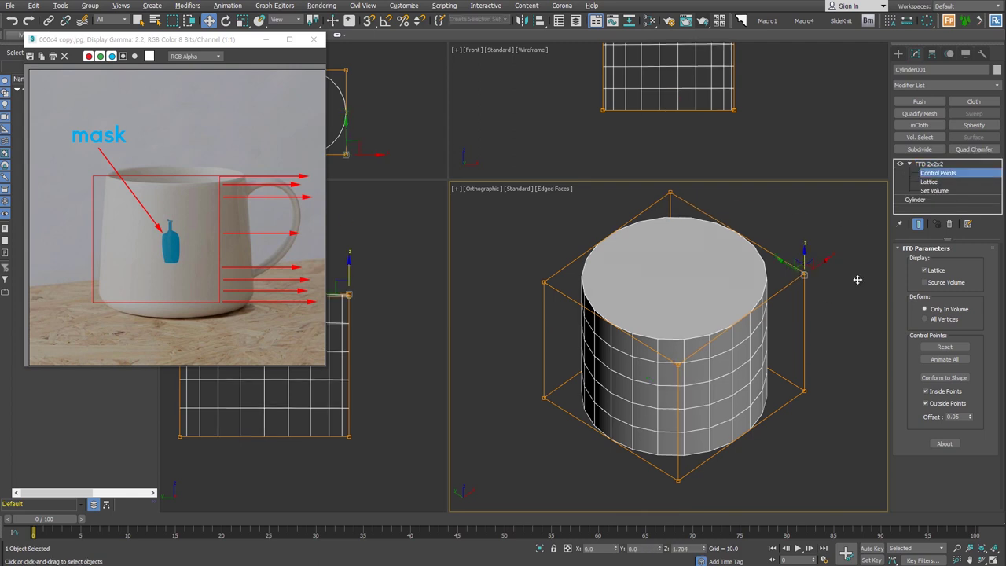
{"action": "mouse_move", "coordinate": [836, 259]}
{"action": "left_mouse_down"}
{"action": "mouse_move", "coordinate": [702, 288]}
{"action": "mouse_move", "coordinate": [696, 276]}
{"action": "left_mouse_up"}
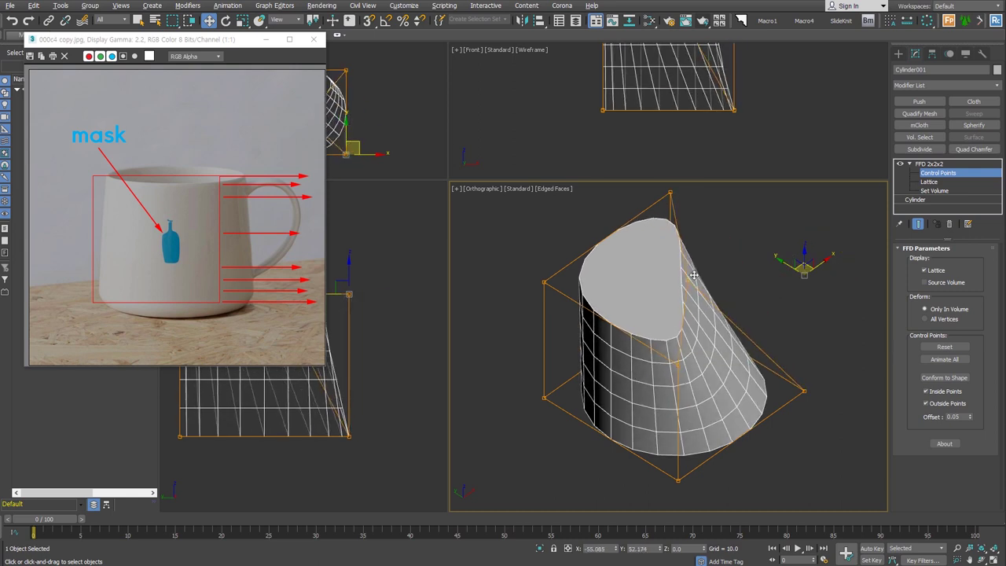
{"action": "key", "text": "ctrl+z"}
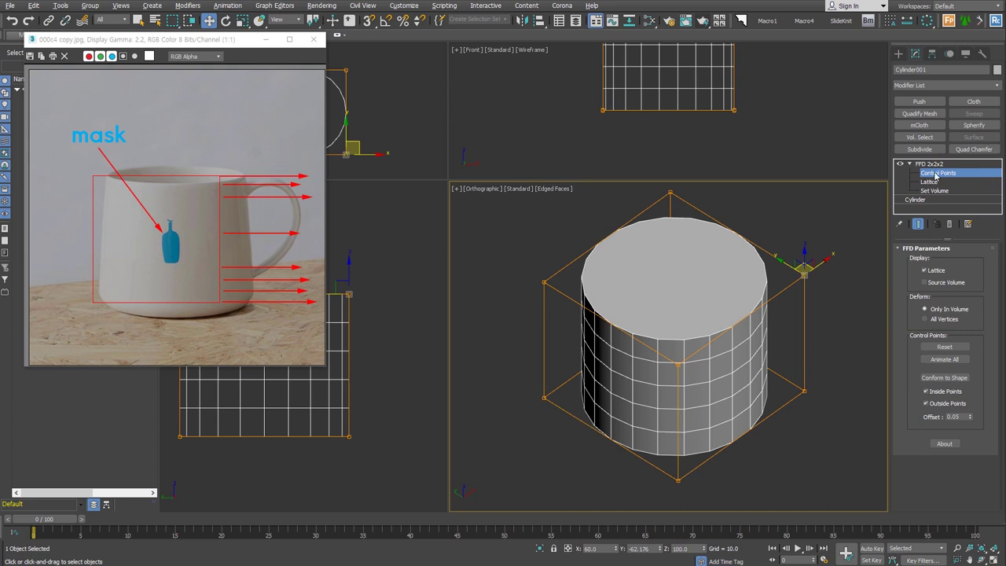
{"action": "left_click", "coordinate": [909, 164]}
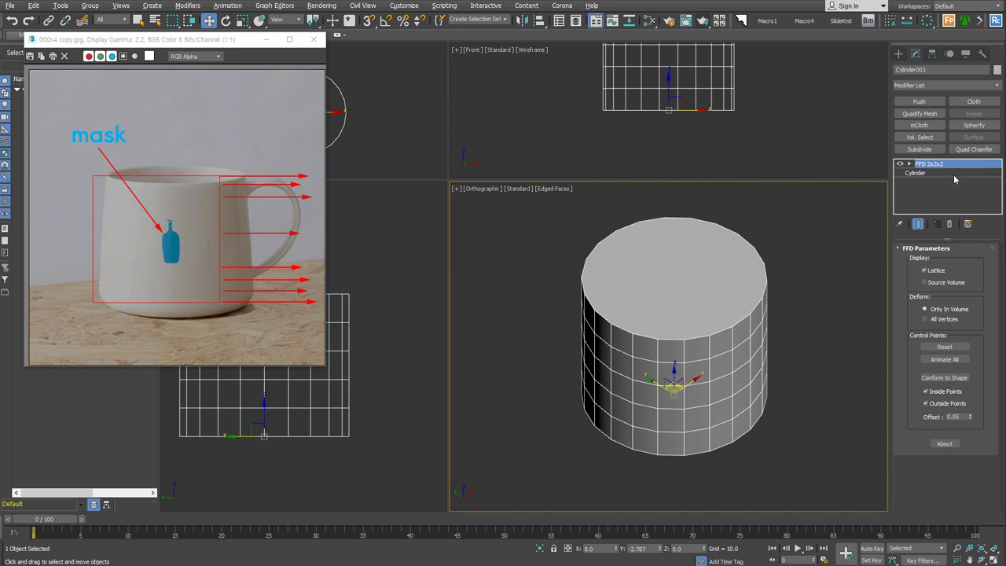
{"action": "left_click", "coordinate": [957, 167]}
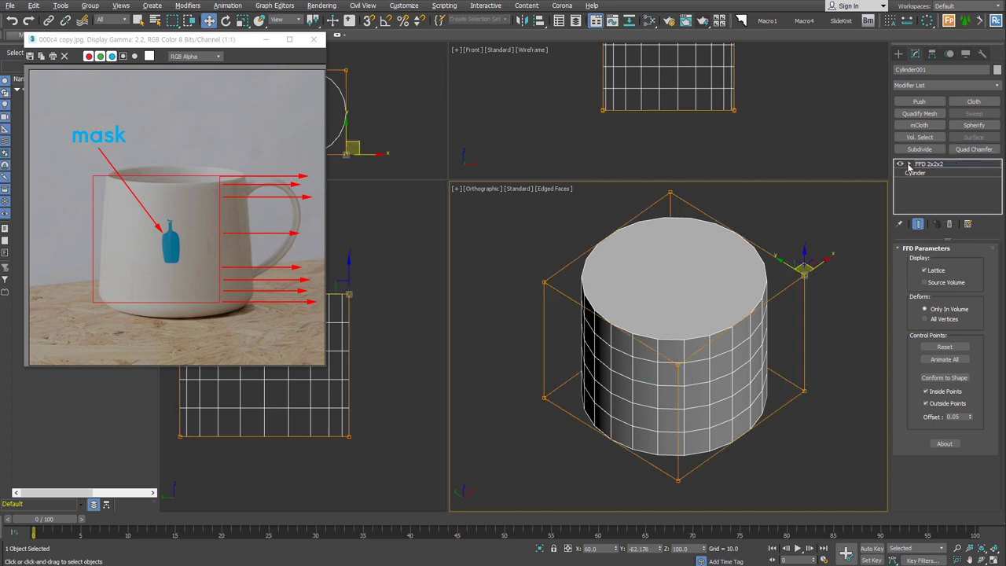
{"action": "left_click", "coordinate": [910, 165]}
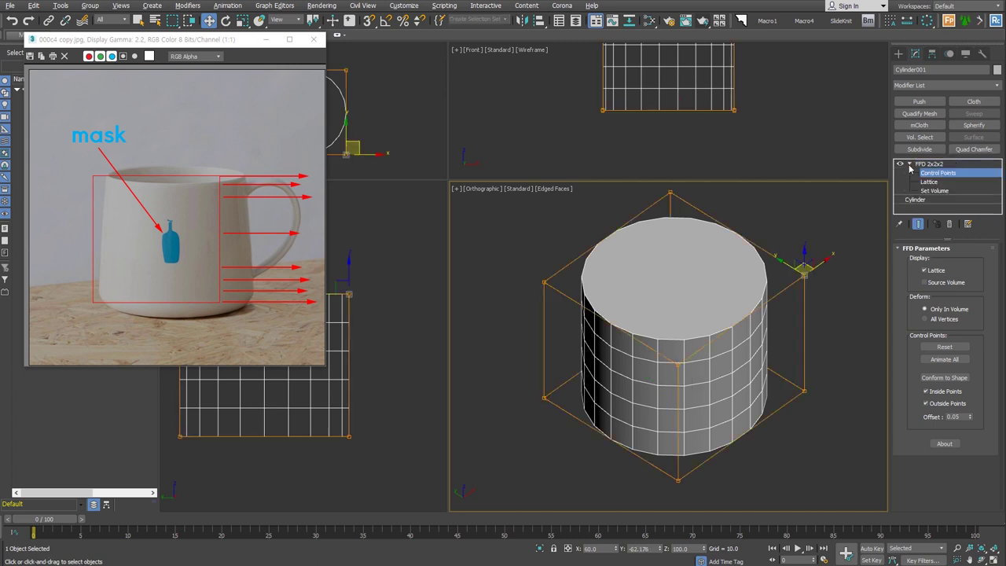
{"action": "left_click", "coordinate": [963, 176]}
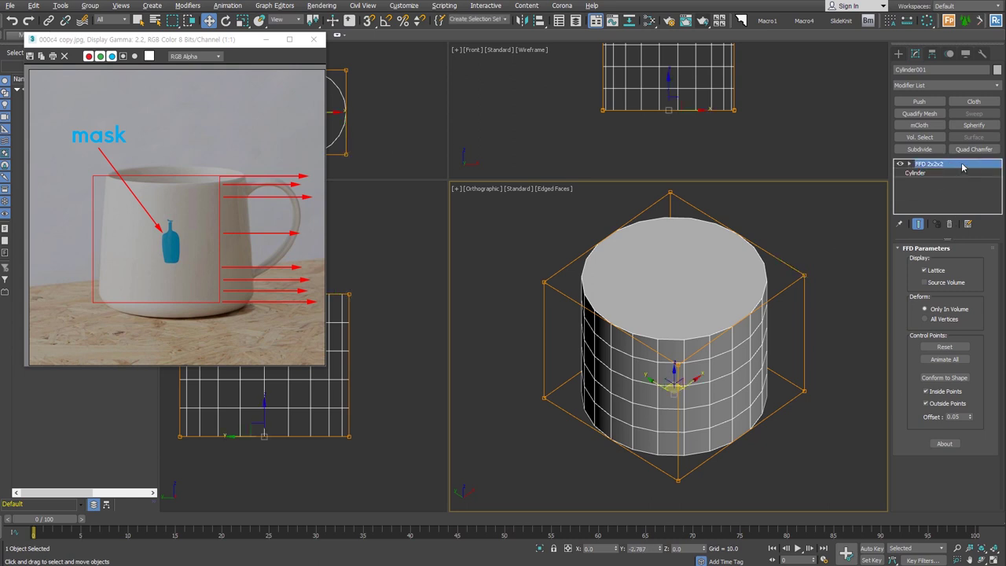
{"action": "left_click", "coordinate": [803, 275]}
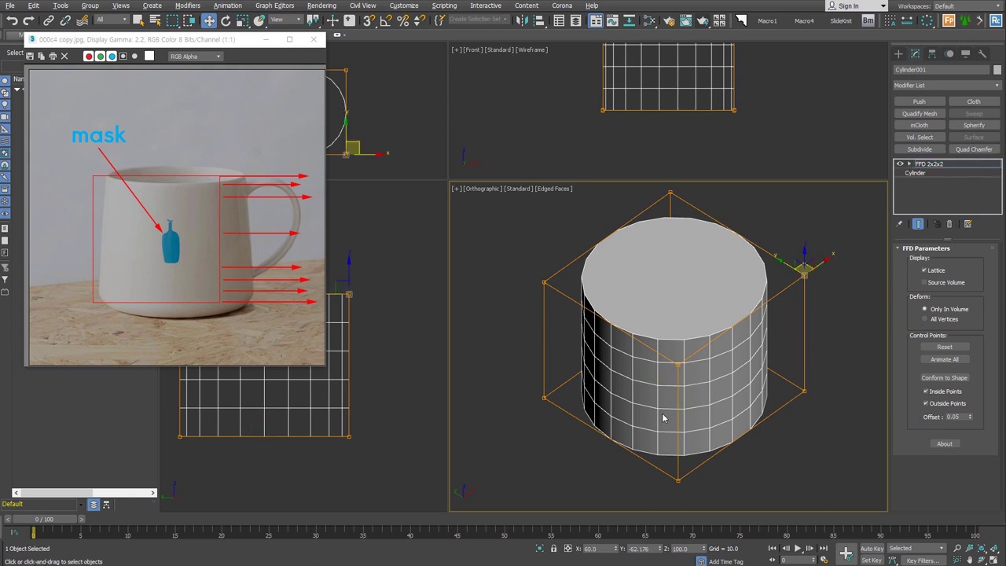
- Select the bottom row of lattice points and scale them outward to widen the base
{"action": "middle_click_drag", "start_coordinate": [663, 419], "coordinate": [872, 467], "text": "alt"}
{"action": "left_click_drag", "start_coordinate": [872, 471], "coordinate": [528, 366]}
{"action": "right_click", "coordinate": [677, 353]}
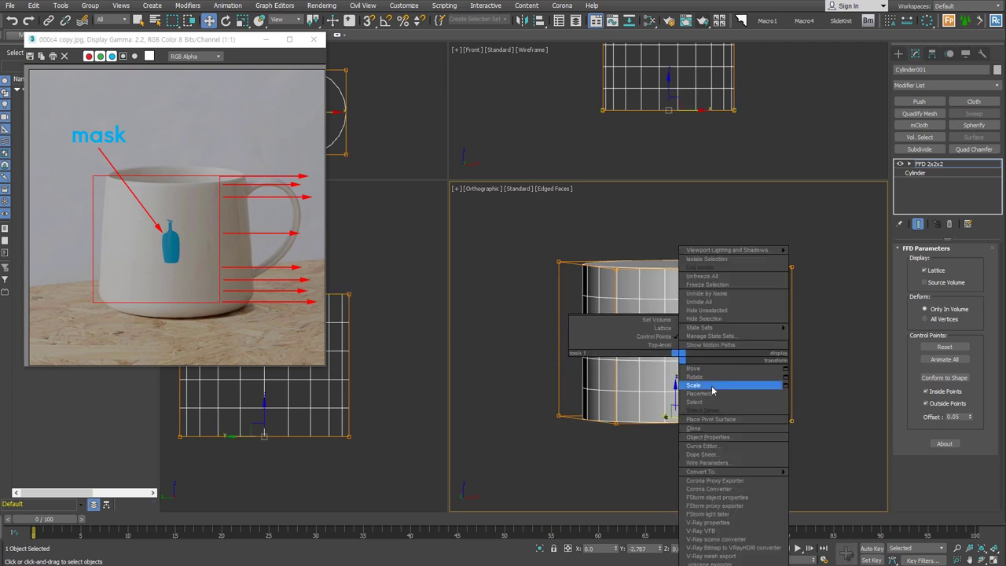
{"action": "left_click", "coordinate": [712, 386]}
{"action": "left_click_drag", "start_coordinate": [668, 410], "coordinate": [672, 407]}
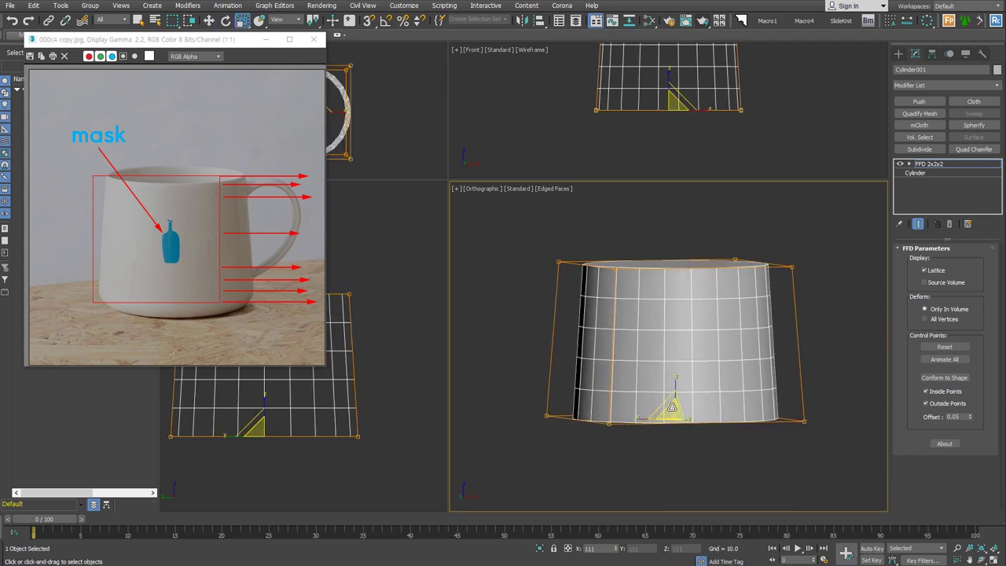
{"action": "middle_click_drag", "start_coordinate": [786, 446], "coordinate": [752, 416], "text": "alt"}
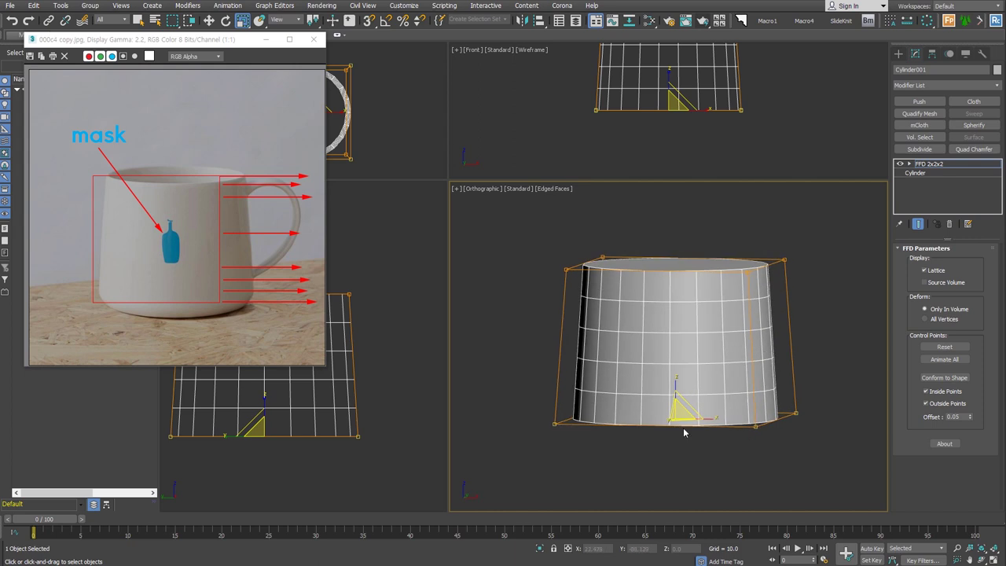
- Convert the tapered cylinder to Editable Poly and add a SwiftLoop edge loop near the base
{"action": "key", "text": "ctrl+shift+e"}
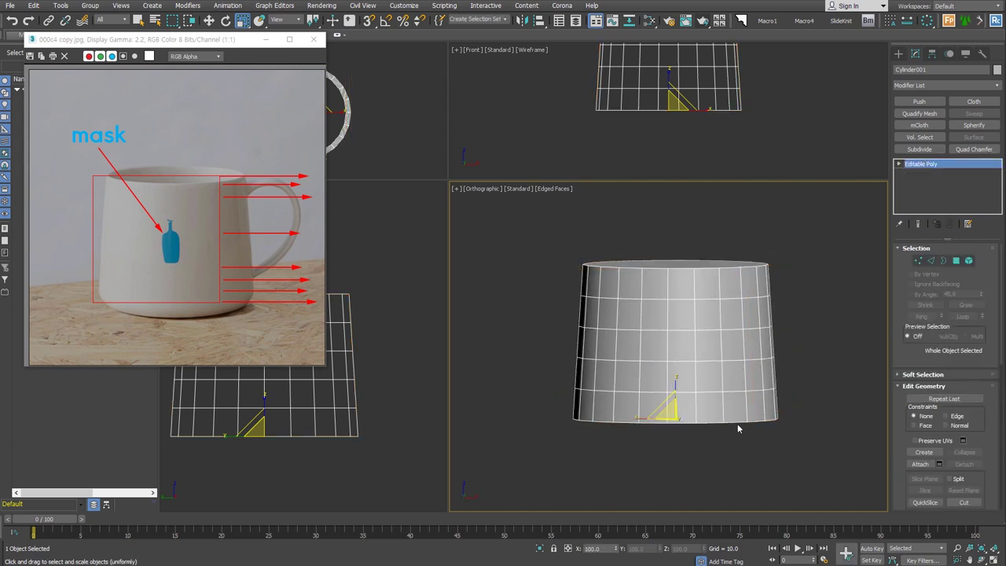
{"action": "key", "text": "alt+shift+s"}
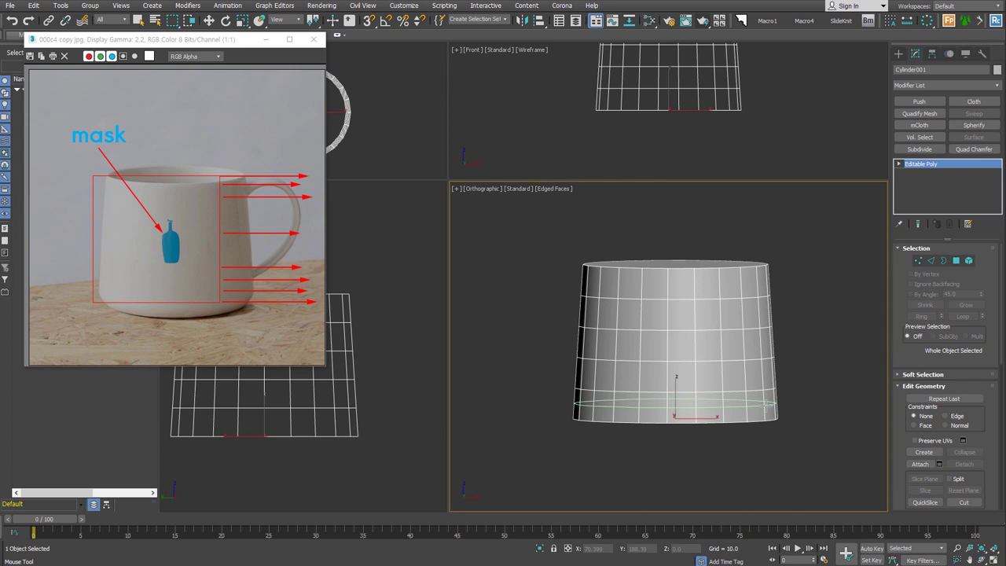
{"action": "left_click", "coordinate": [766, 405]}
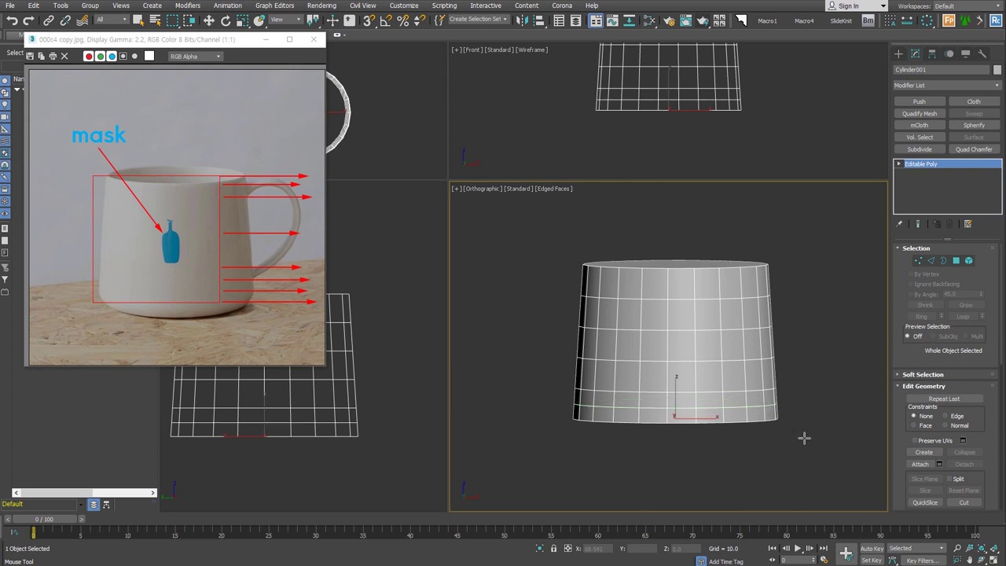
- Select the cylinder's bottom polygon and scale it down toward its centre
{"action": "middle_click_drag", "start_coordinate": [800, 456], "coordinate": [802, 432], "text": "alt"}
{"action": "right_click", "coordinate": [803, 427]}
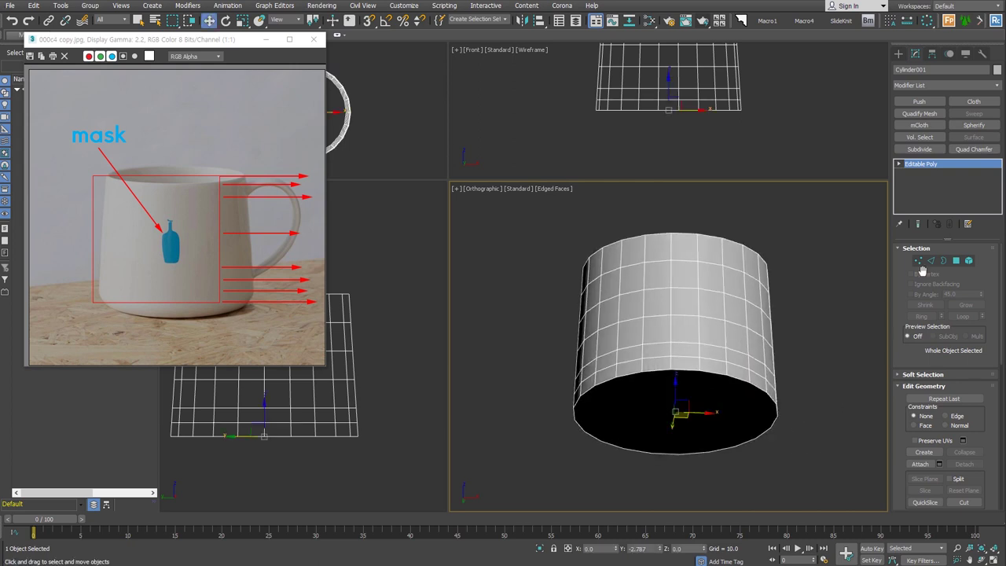
{"action": "left_click", "coordinate": [956, 261]}
{"action": "left_click", "coordinate": [708, 394]}
{"action": "right_click", "coordinate": [676, 355]}
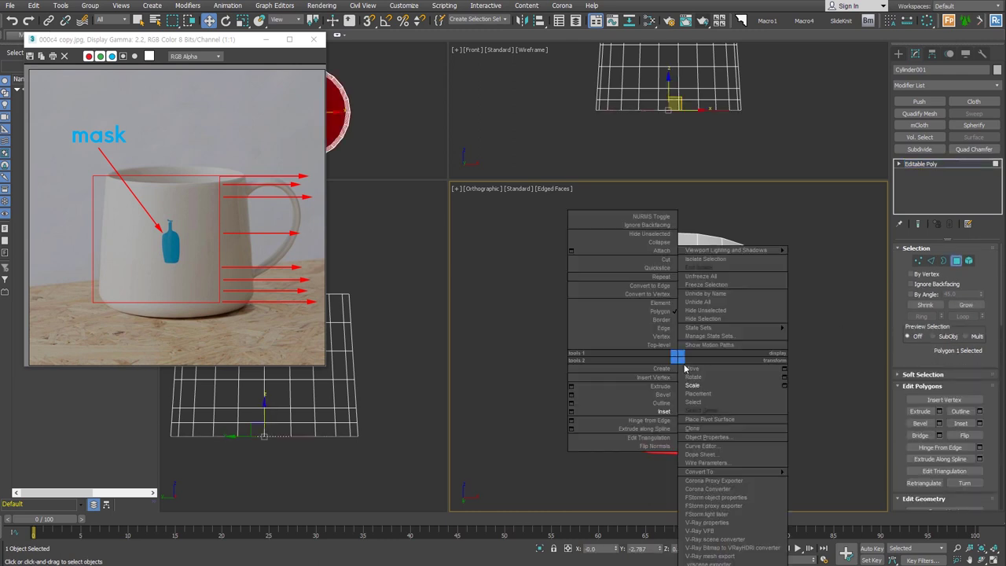
{"action": "left_click", "coordinate": [707, 399]}
{"action": "left_click_drag", "start_coordinate": [688, 433], "coordinate": [670, 424]}
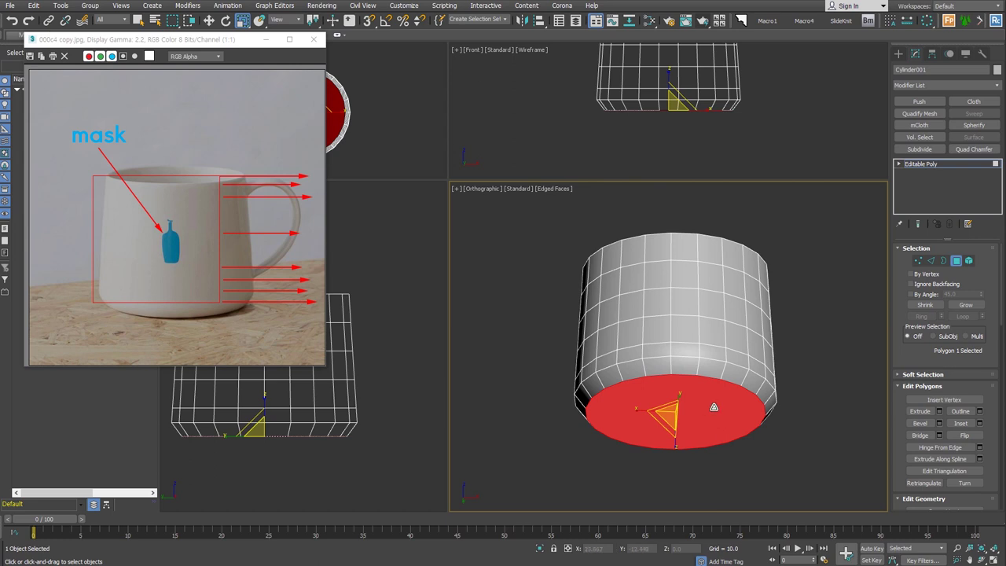
- Inset the bottom face and delete the inner face to leave a round hole
{"action": "right_click", "coordinate": [710, 355]}
{"action": "left_click", "coordinate": [703, 399]}
{"action": "middle_click_drag", "start_coordinate": [724, 406], "coordinate": [723, 382], "text": "alt"}
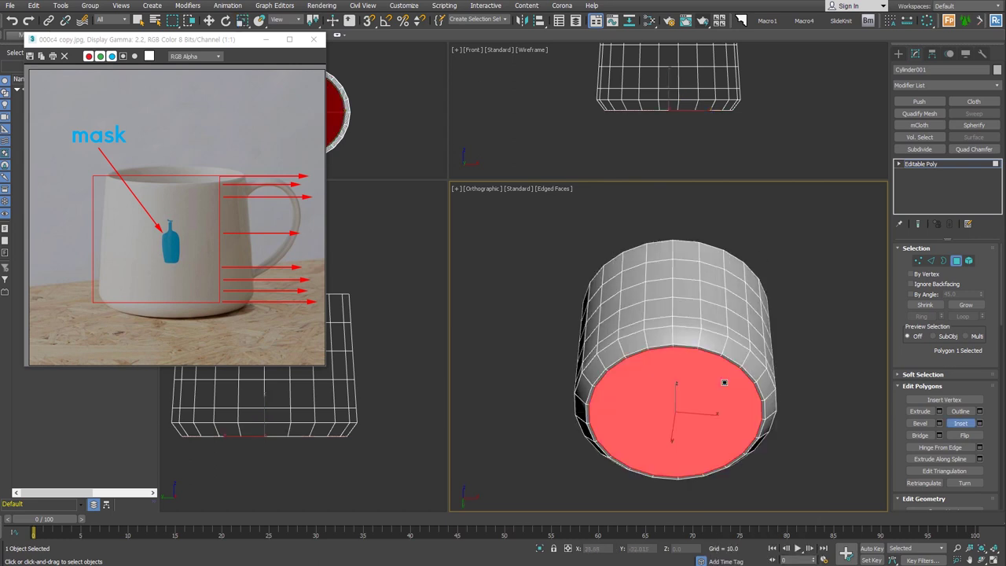
{"action": "left_click_drag", "start_coordinate": [717, 384], "coordinate": [706, 415]}
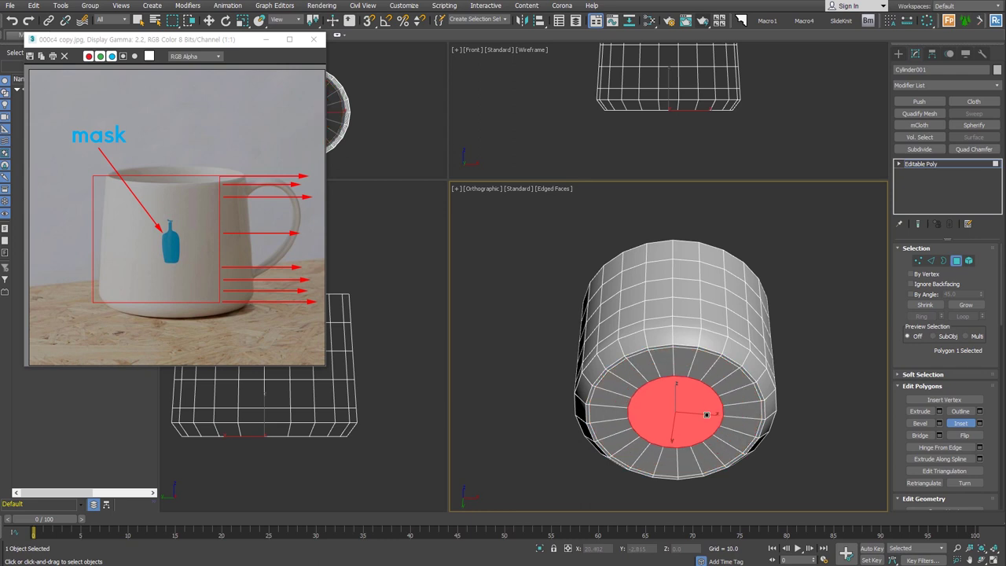
{"action": "key", "text": "Delete"}
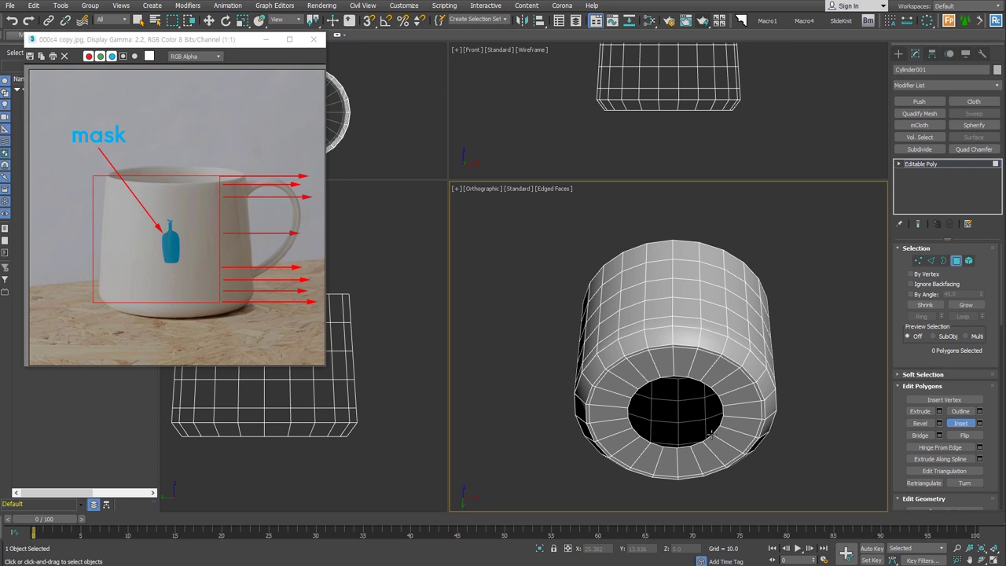
- Inset another ring of faces around the bottom opening
{"action": "mouse_move", "coordinate": [712, 432]}
{"action": "middle_mouse_down", "text": "alt"}
{"action": "mouse_move", "coordinate": [774, 434]}
{"action": "mouse_move", "coordinate": [754, 424]}
{"action": "middle_mouse_up", "text": "alt"}
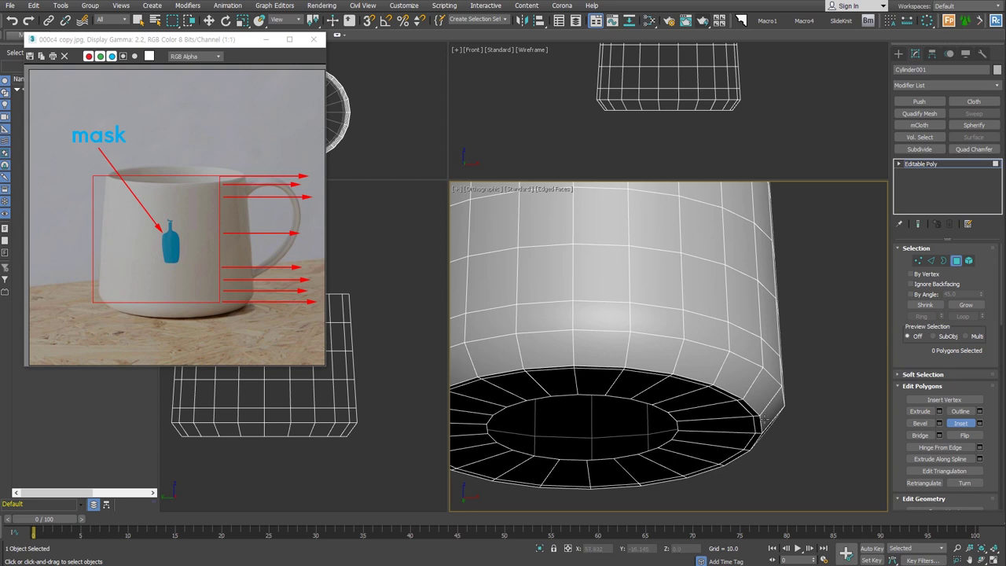
{"action": "left_click_drag", "start_coordinate": [764, 419], "coordinate": [762, 408]}
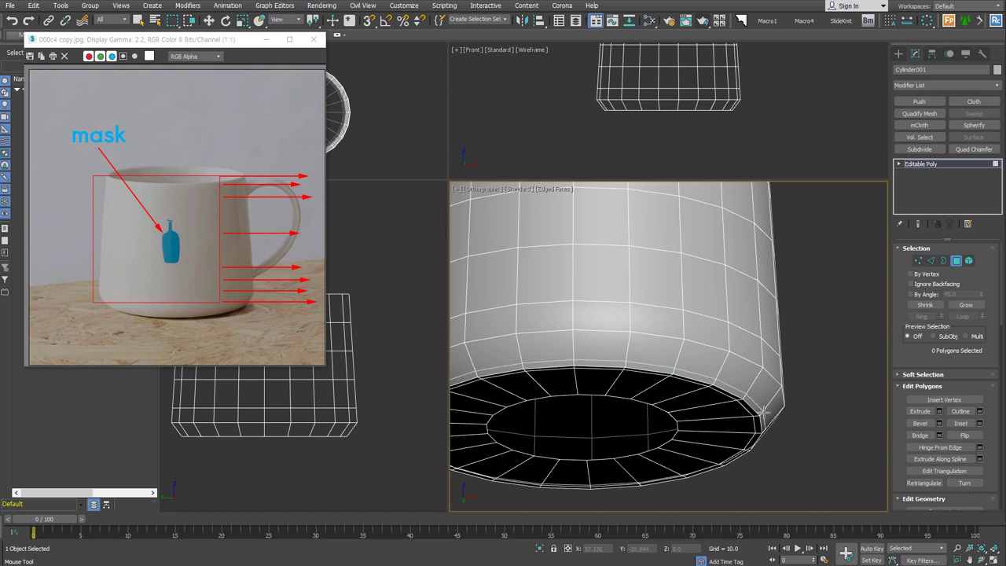
{"action": "key", "text": "w"}
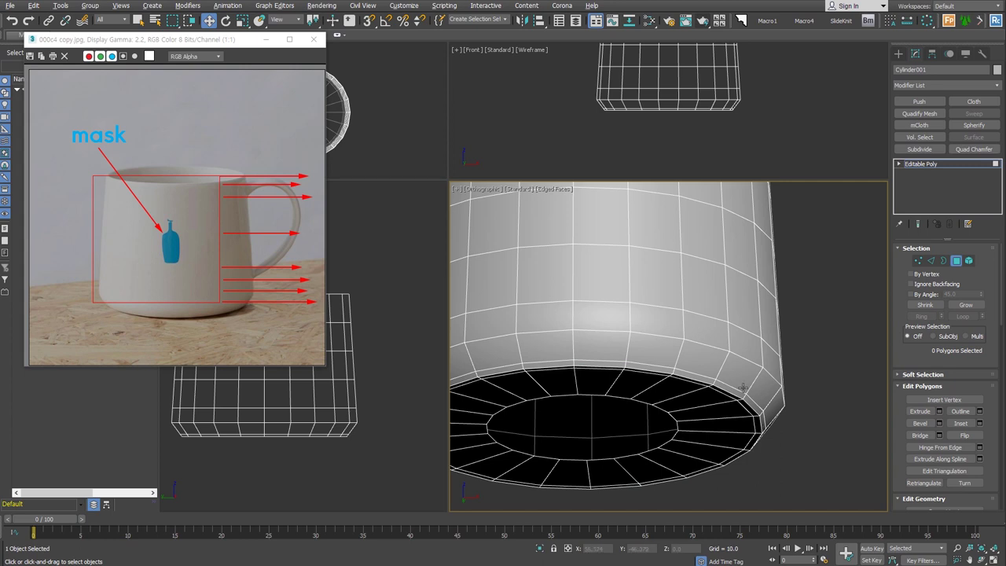
- Add a SwiftLoop edge loop just above the bottom rim, then zoom back out
{"action": "middle_click_drag", "start_coordinate": [759, 423], "coordinate": [783, 410], "text": "alt"}
{"action": "scroll", "coordinate": [781, 409], "scroll_direction": "up", "scroll_amount": 2}
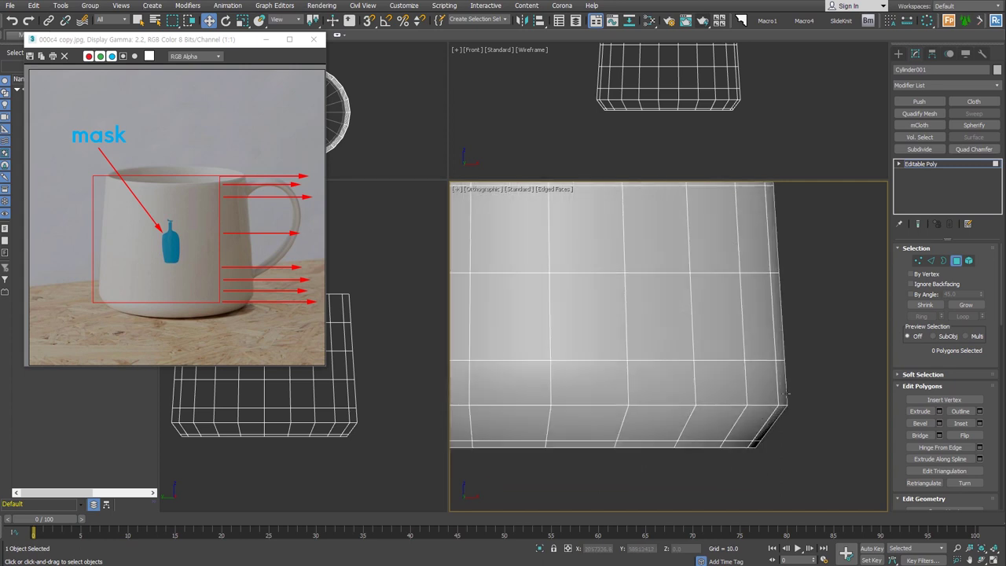
{"action": "key", "text": "shift+alt+w"}
{"action": "left_click", "coordinate": [784, 387]}
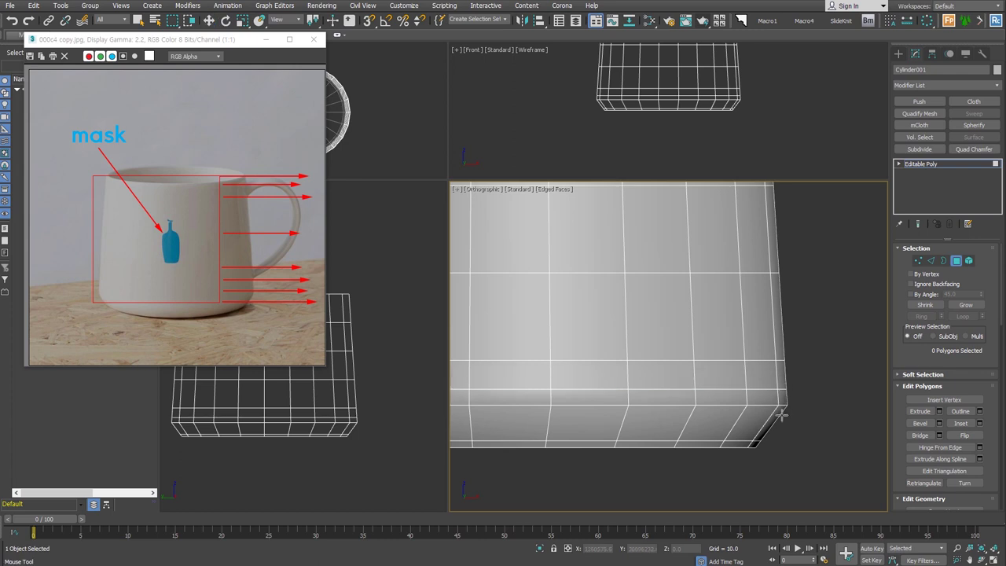
{"action": "right_click", "coordinate": [794, 440]}
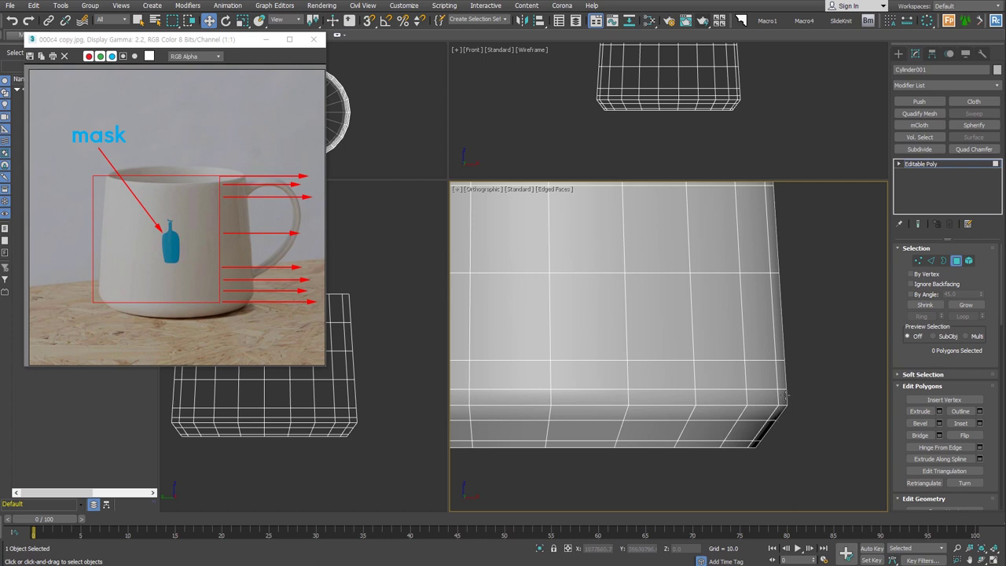
{"action": "scroll", "coordinate": [782, 410], "scroll_direction": "down", "scroll_amount": 2}
{"action": "scroll", "coordinate": [782, 415], "scroll_direction": "down", "scroll_amount": 1}
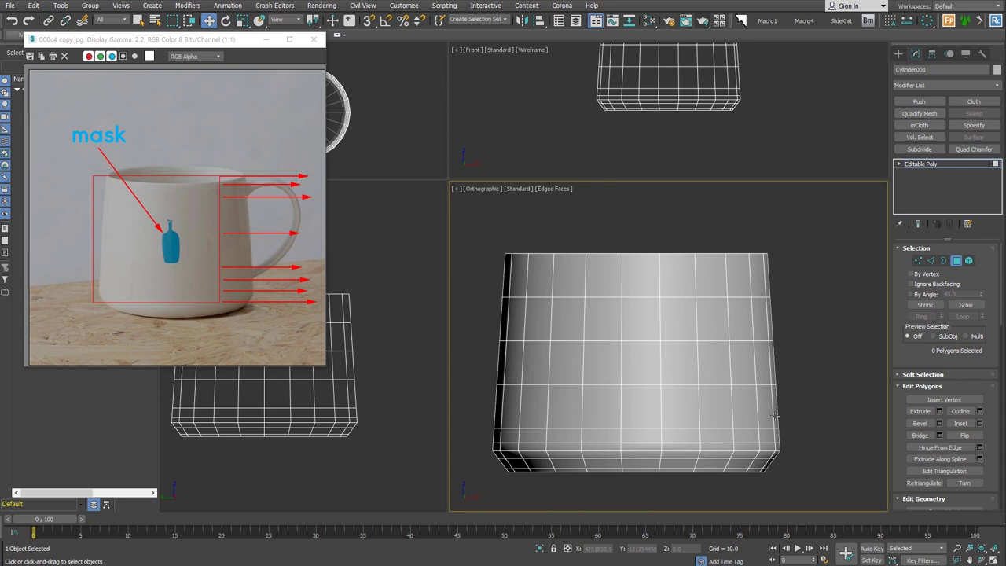
{"action": "key", "text": "alt+c"}
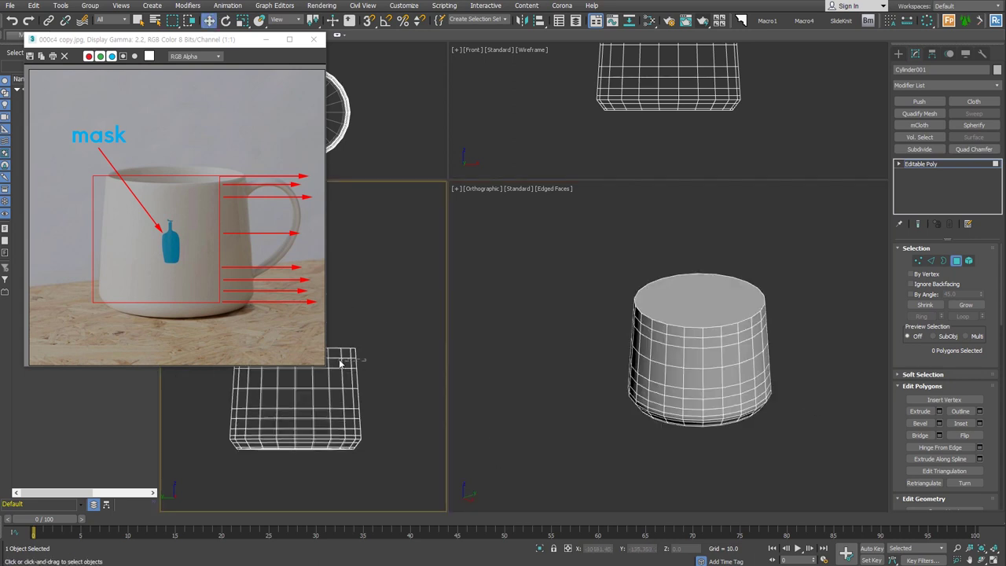
- Select two side face bands, then trim them to one upper and one lower face
{"action": "left_click_drag", "start_coordinate": [366, 358], "coordinate": [330, 369]}
{"action": "left_click", "coordinate": [351, 429], "text": "ctrl"}
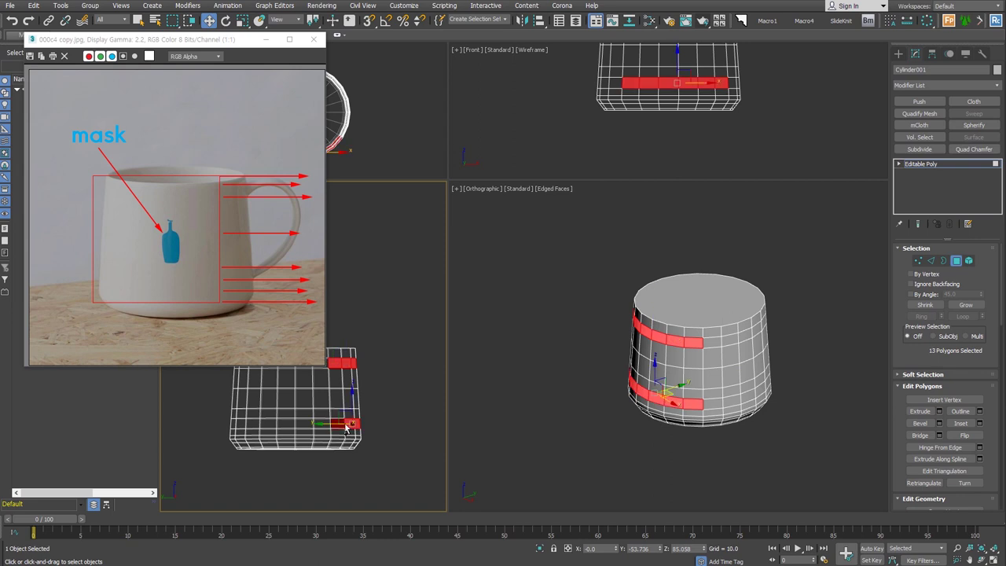
{"action": "scroll", "coordinate": [350, 433], "scroll_direction": "up", "scroll_amount": 2}
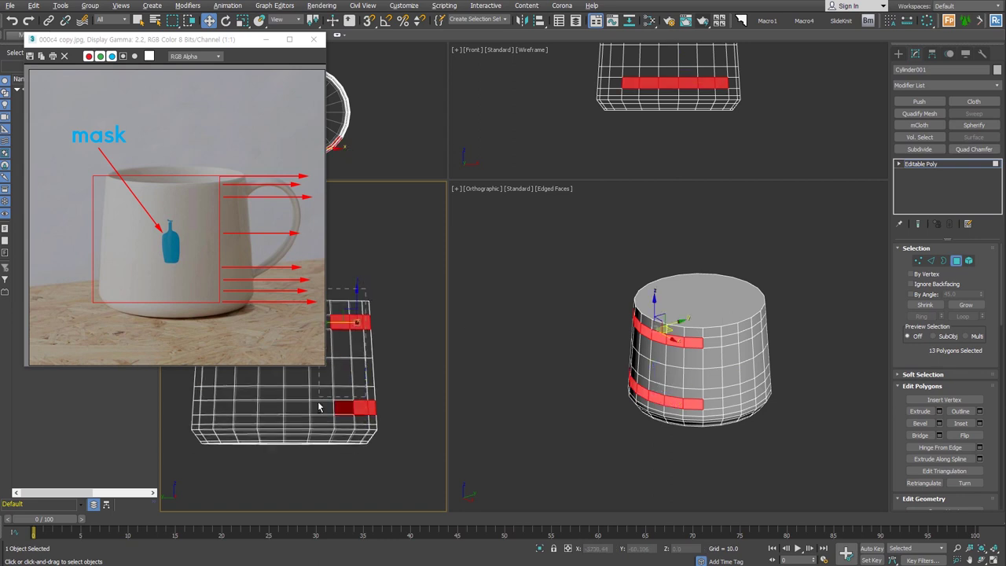
{"action": "left_click", "coordinate": [365, 322]}
{"action": "left_click", "coordinate": [366, 413], "text": "ctrl"}
{"action": "scroll", "coordinate": [369, 409], "scroll_direction": "up", "scroll_amount": 2}
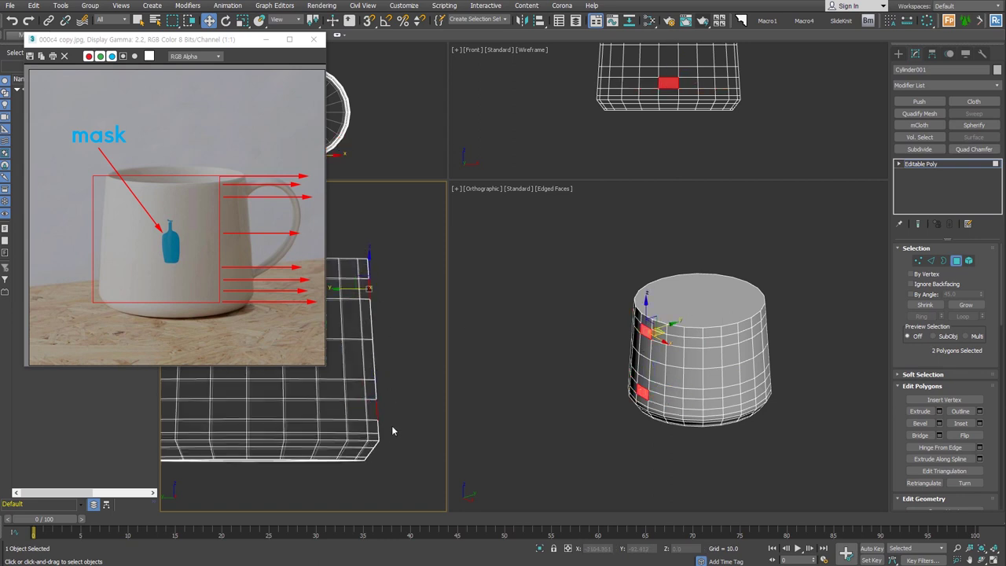
{"action": "scroll", "coordinate": [704, 385], "scroll_direction": "up", "scroll_amount": 5}
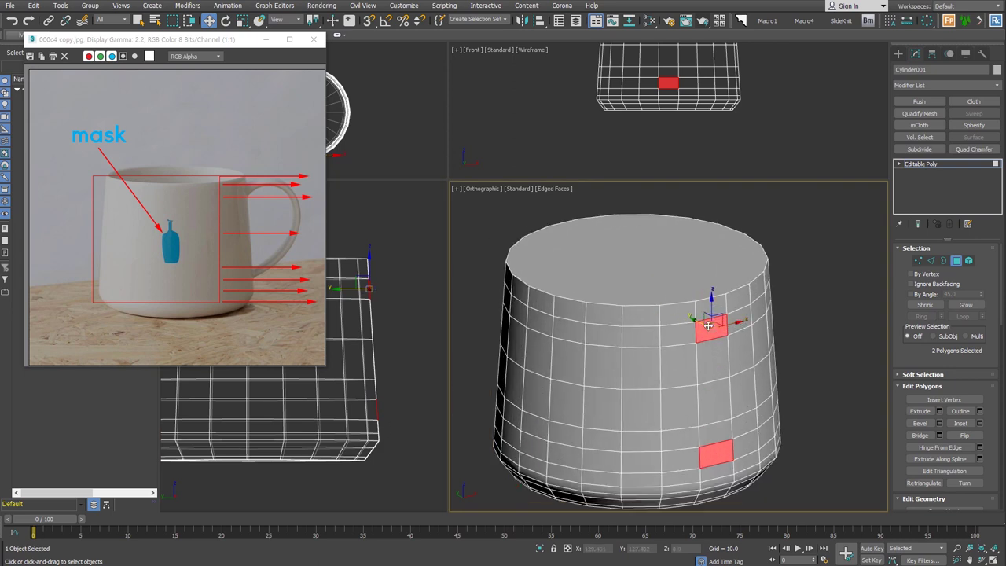
{"action": "mouse_move", "coordinate": [715, 452]}
{"action": "middle_mouse_down", "text": "alt"}
{"action": "mouse_move", "coordinate": [672, 404]}
{"action": "mouse_move", "coordinate": [397, 336]}
{"action": "middle_mouse_up", "text": "alt"}
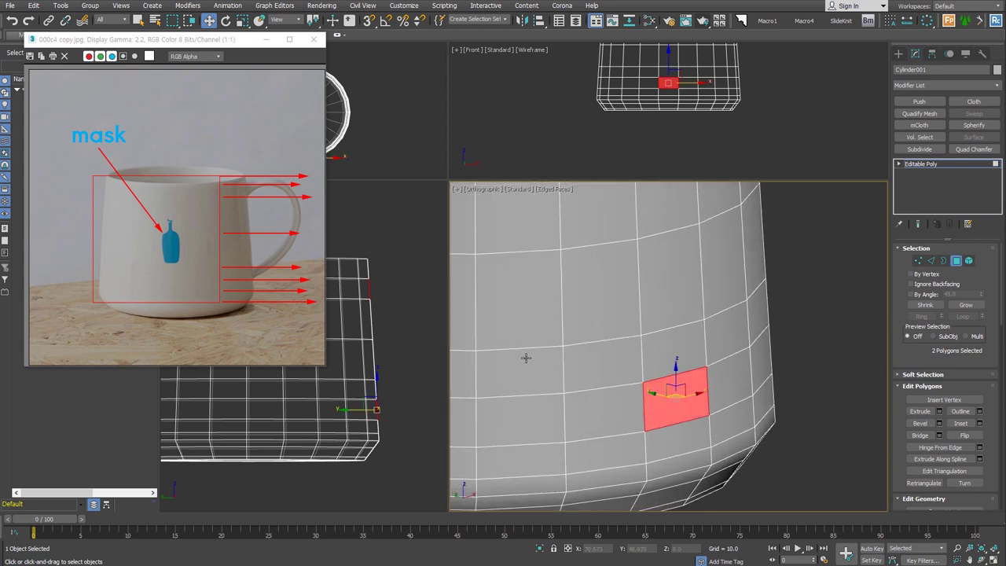
{"action": "scroll", "coordinate": [707, 362], "scroll_direction": "down", "scroll_amount": 3}
{"action": "middle_click_drag", "start_coordinate": [710, 366], "coordinate": [707, 383]}
- Inset the two chosen side faces
{"action": "right_click", "coordinate": [674, 237]}
{"action": "left_click", "coordinate": [670, 291]}
{"action": "scroll", "coordinate": [683, 253], "scroll_direction": "up", "scroll_amount": 3}
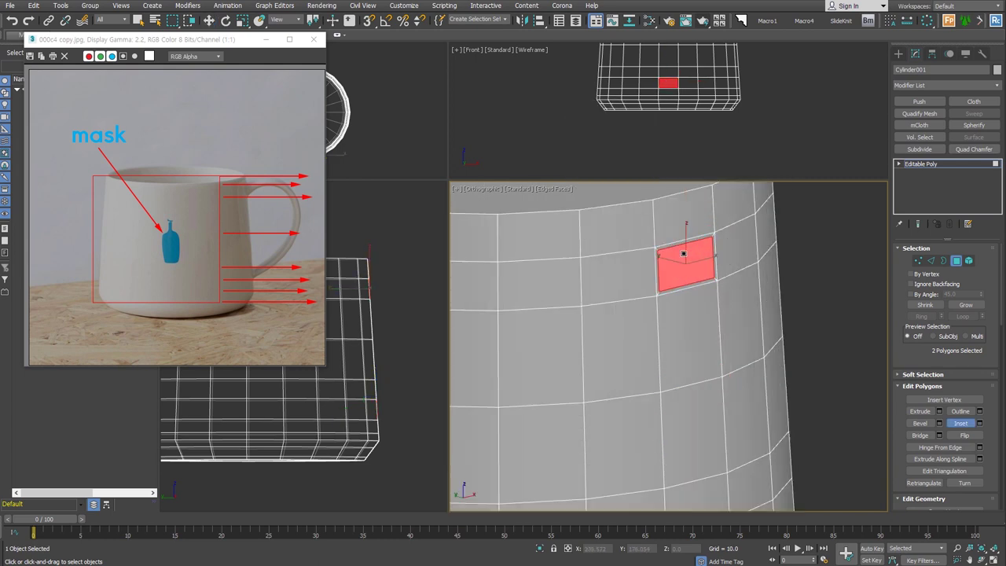
{"action": "right_click", "coordinate": [683, 253]}
- Extrude the two inset faces outward into short stubs and frame them in the side view
{"action": "right_click", "coordinate": [688, 256]}
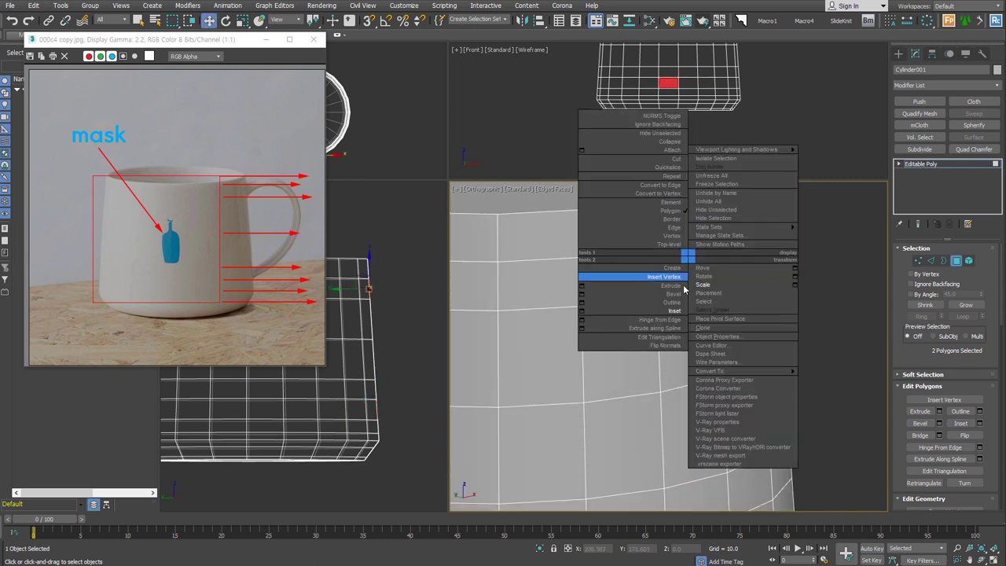
{"action": "left_click", "coordinate": [670, 285]}
{"action": "left_click_drag", "start_coordinate": [685, 262], "coordinate": [656, 261]}
{"action": "middle_click_drag", "start_coordinate": [656, 261], "coordinate": [647, 236], "text": "alt"}
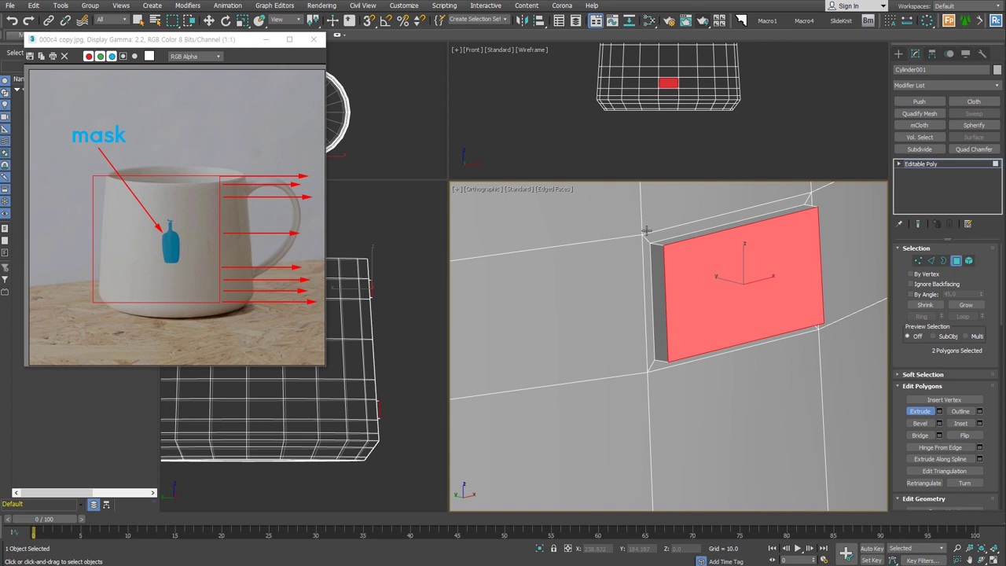
{"action": "scroll", "coordinate": [744, 328], "scroll_direction": "down", "scroll_amount": 5}
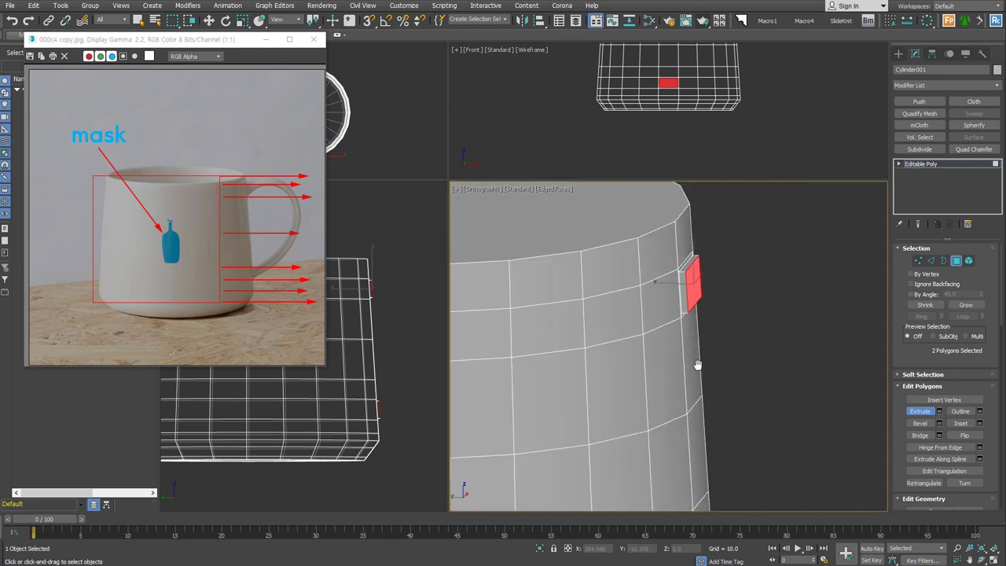
{"action": "scroll", "coordinate": [696, 306], "scroll_direction": "down", "scroll_amount": 3}
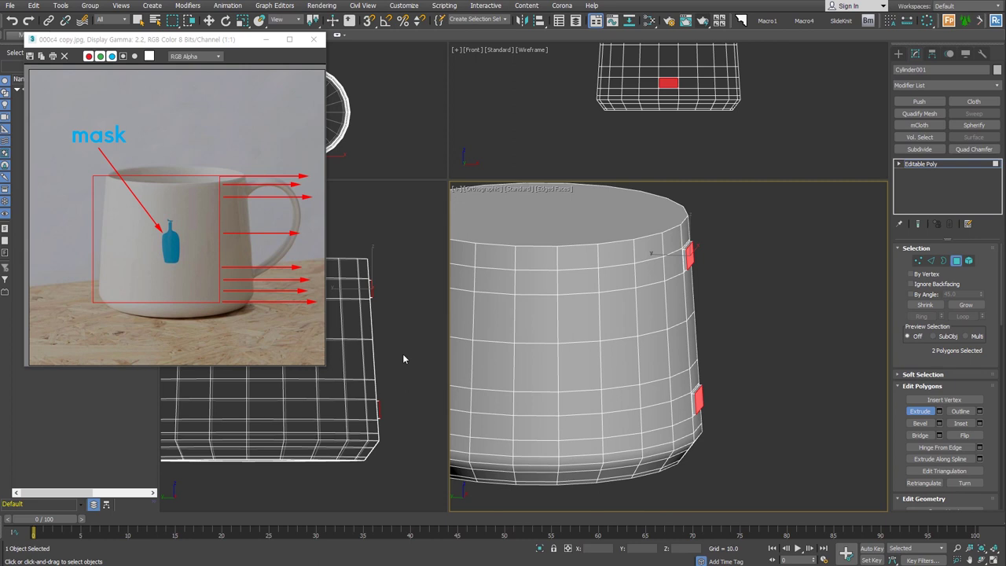
{"action": "scroll", "coordinate": [399, 385], "scroll_direction": "up", "scroll_amount": 4}
{"action": "scroll", "coordinate": [376, 444], "scroll_direction": "up", "scroll_amount": 3}
{"action": "middle_click_drag", "start_coordinate": [375, 444], "coordinate": [368, 407]}
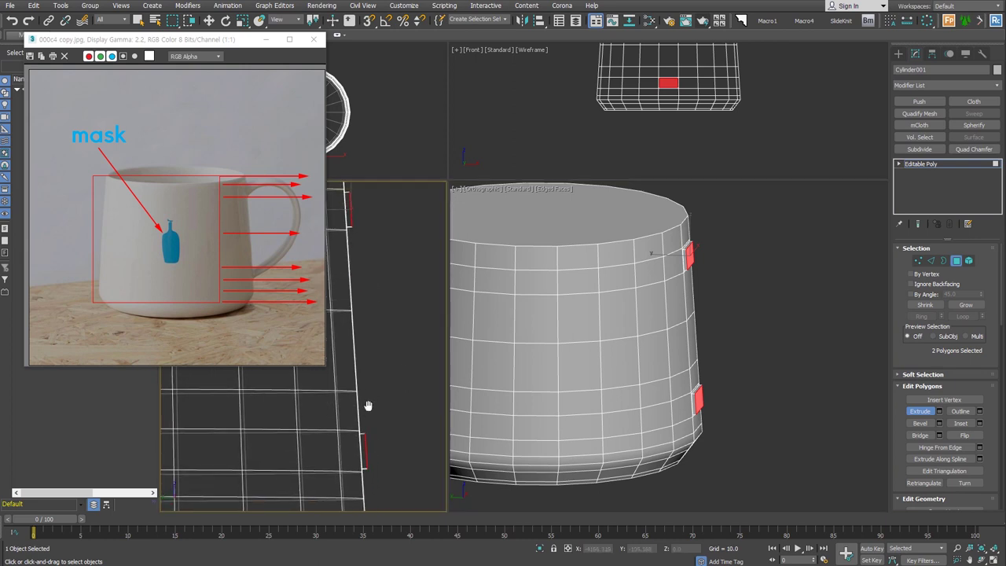
- In Vertex mode, select the lower and upper stub vertices
{"action": "key", "text": "w"}
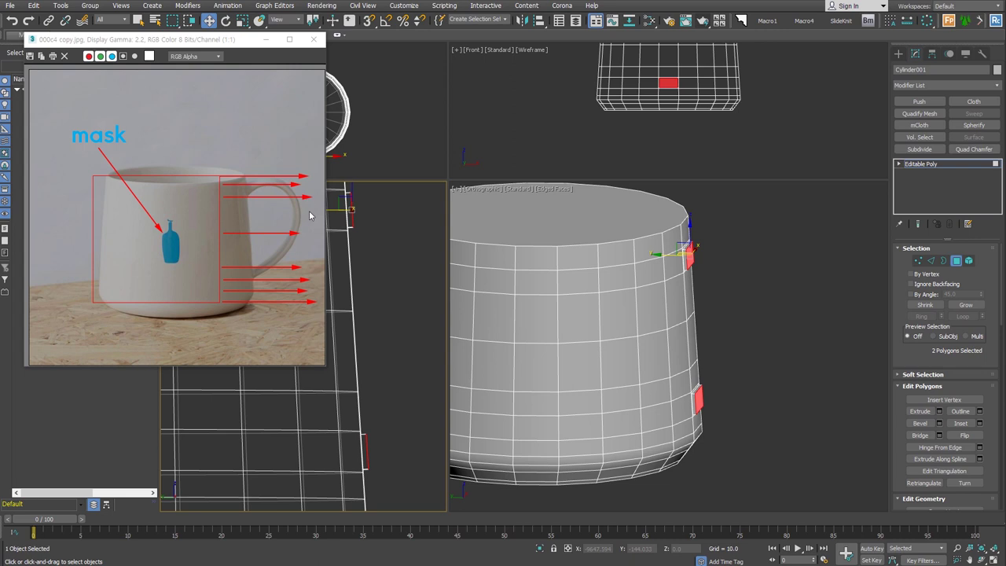
{"action": "left_click", "coordinate": [918, 261]}
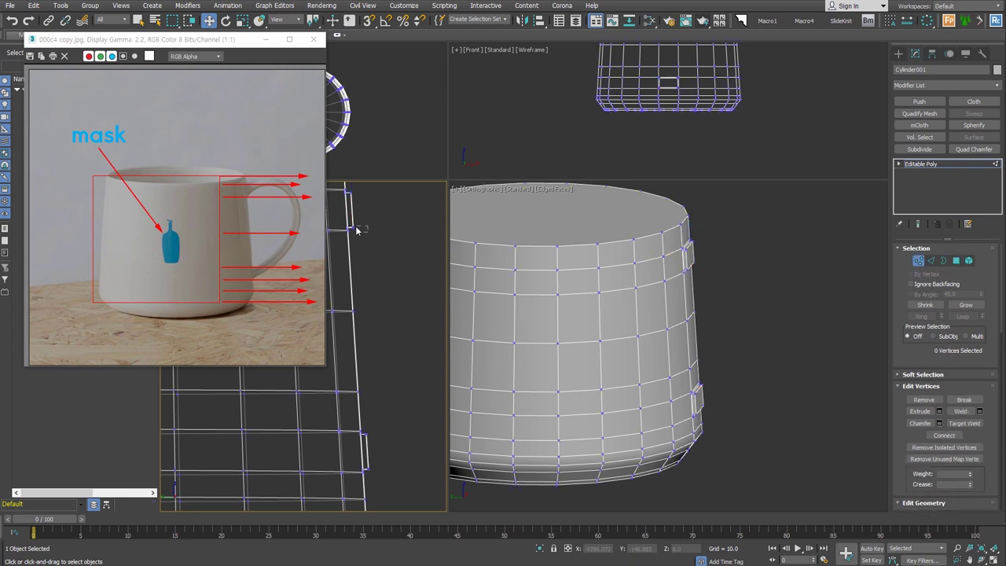
{"action": "left_click", "coordinate": [367, 470], "text": "ctrl"}
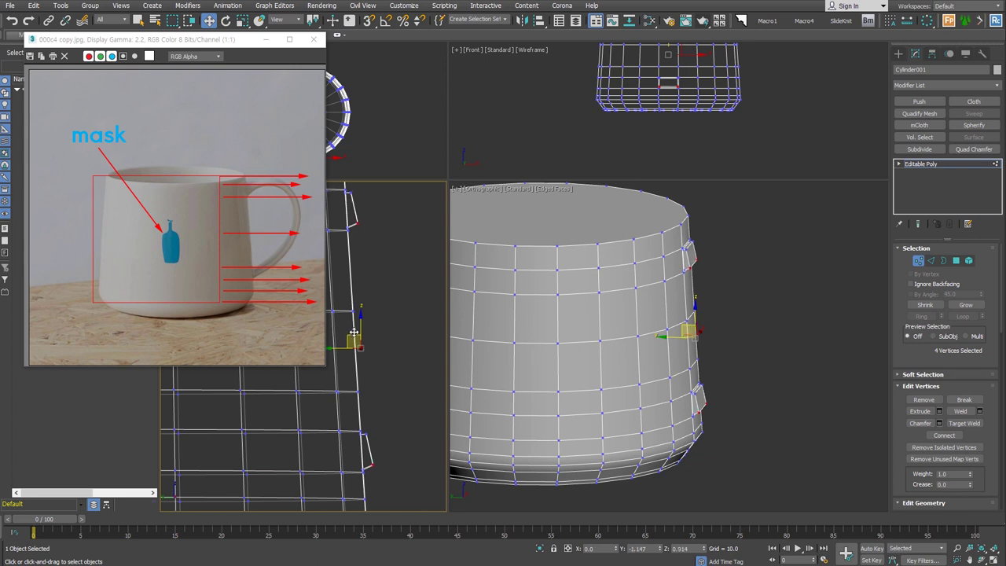
{"action": "left_click", "coordinate": [368, 441]}
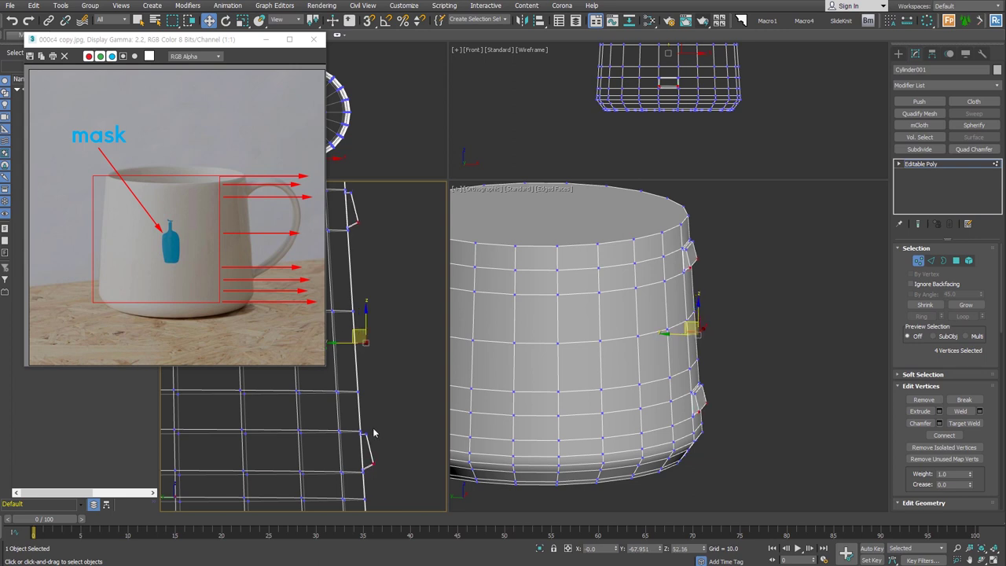
{"action": "left_click", "coordinate": [368, 441]}
{"action": "scroll", "coordinate": [385, 268], "scroll_direction": "up", "scroll_amount": 2}
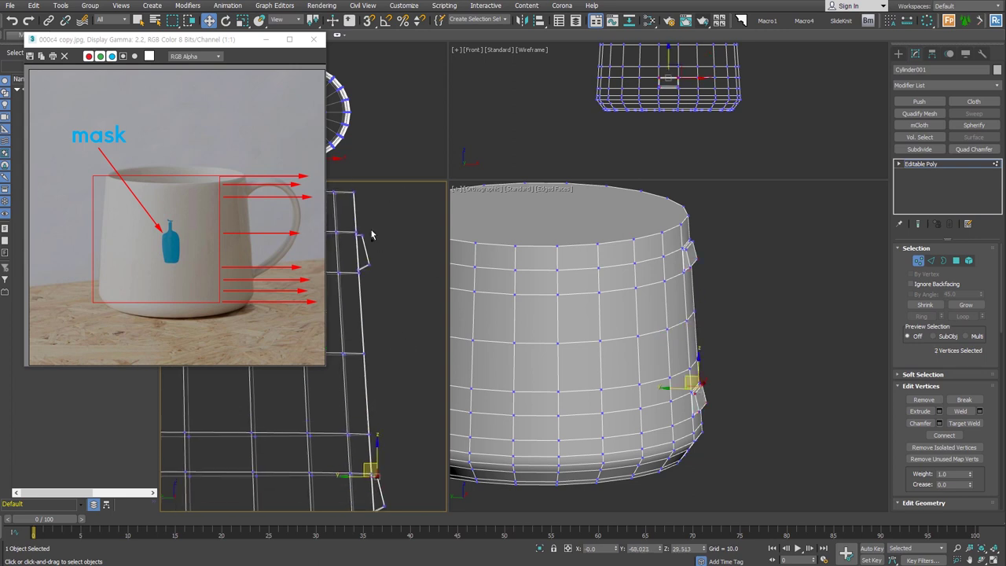
{"action": "left_click", "coordinate": [360, 235], "text": "ctrl"}
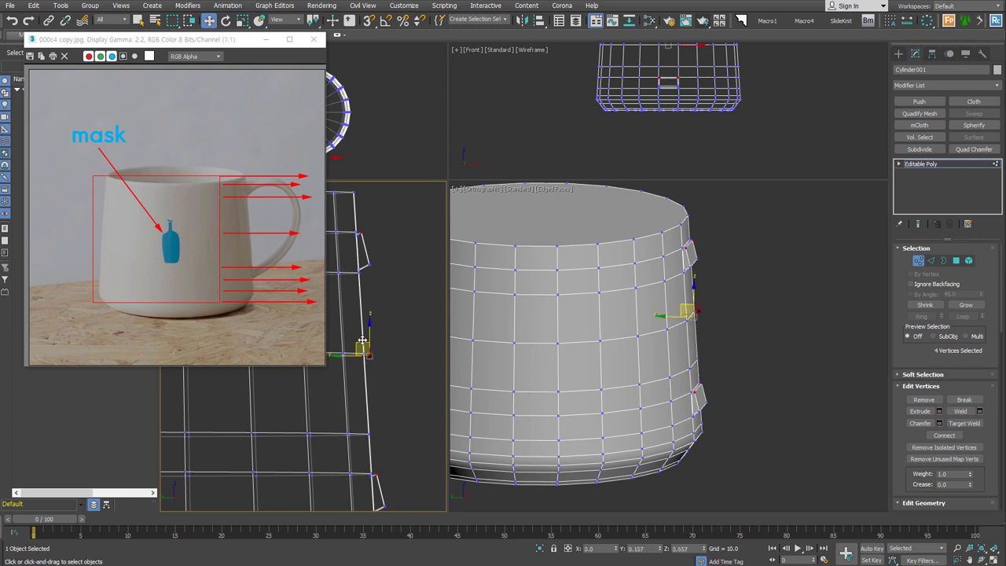
- Move the selected vertices to angle the stubs, then box-select both stub faces in Polygon mode
{"action": "middle_click_drag", "start_coordinate": [421, 413], "coordinate": [365, 312], "text": "alt"}
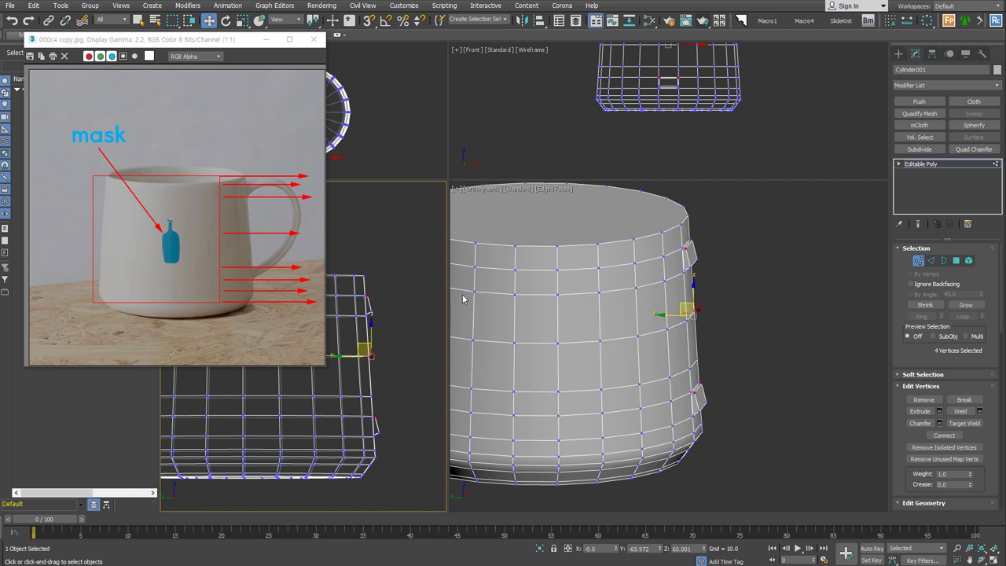
{"action": "key", "text": "4"}
{"action": "left_click_drag", "start_coordinate": [755, 367], "coordinate": [653, 450]}
- Narrow the selection to Polygon 105, the upper side face, and pan the Left view slightly
{"action": "right_click", "coordinate": [383, 318]}
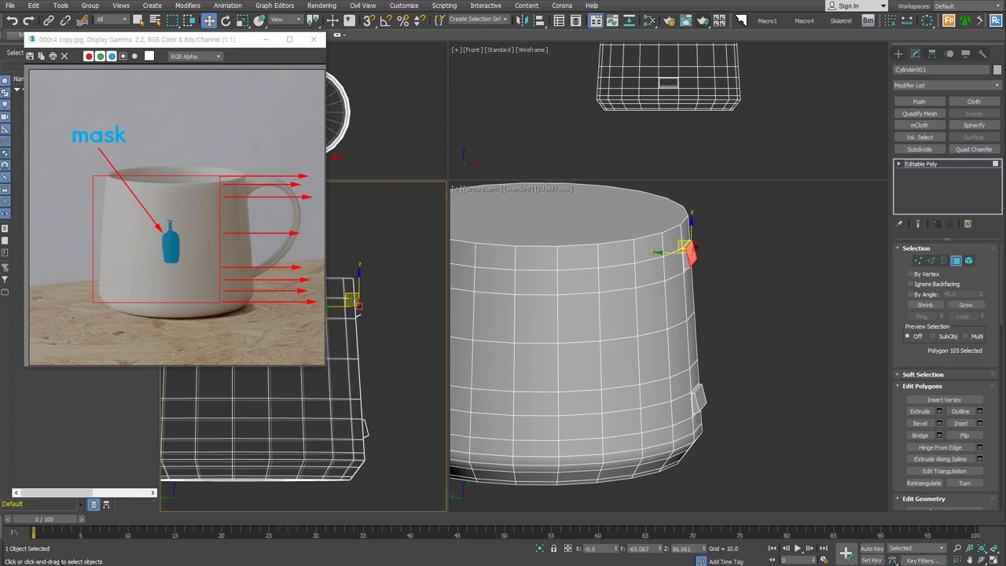
{"action": "middle_click_drag", "start_coordinate": [385, 311], "coordinate": [373, 315]}
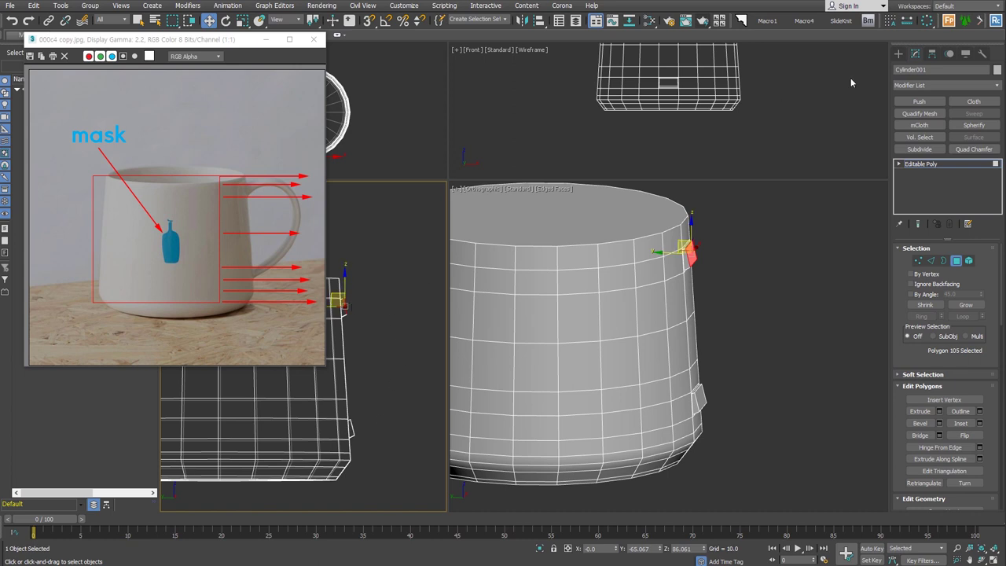
{"action": "left_click", "coordinate": [348, 307]}
- Draw an Arc spline from the upper to the lower handle stub and apply FFD 2x2x2
{"action": "left_click", "coordinate": [898, 54]}
{"action": "left_click", "coordinate": [910, 69]}
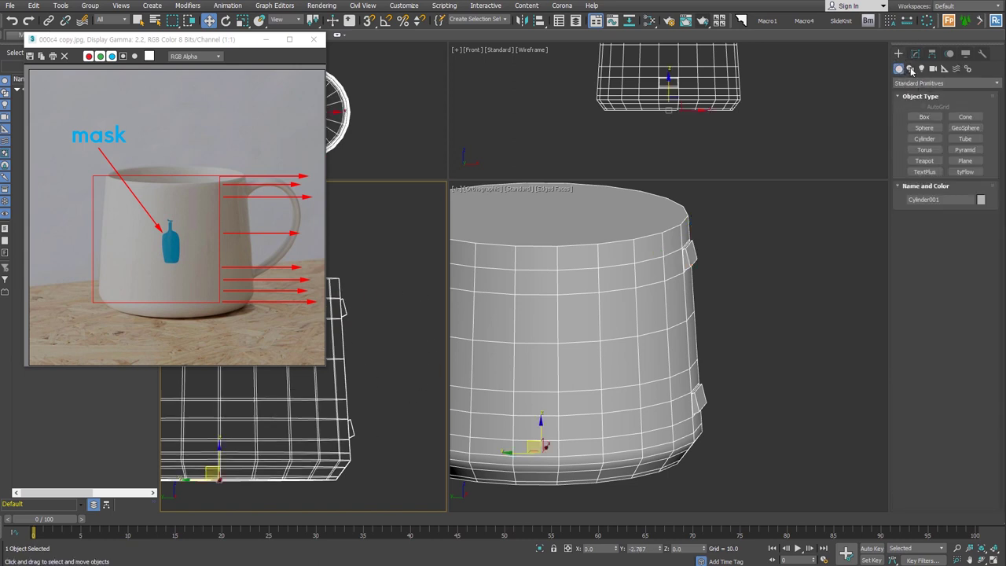
{"action": "left_click", "coordinate": [943, 83]}
{"action": "left_click", "coordinate": [926, 90]}
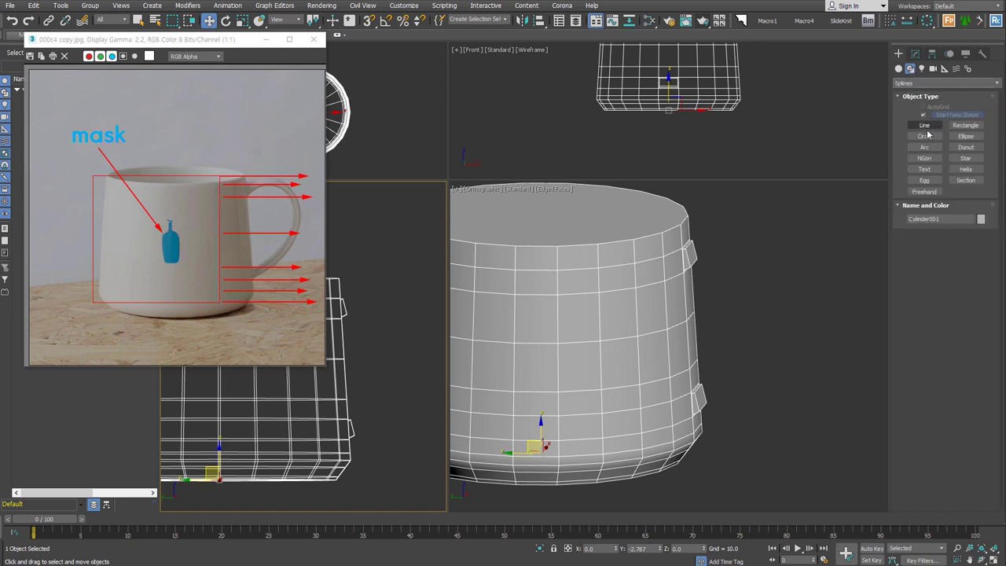
{"action": "left_click", "coordinate": [924, 149]}
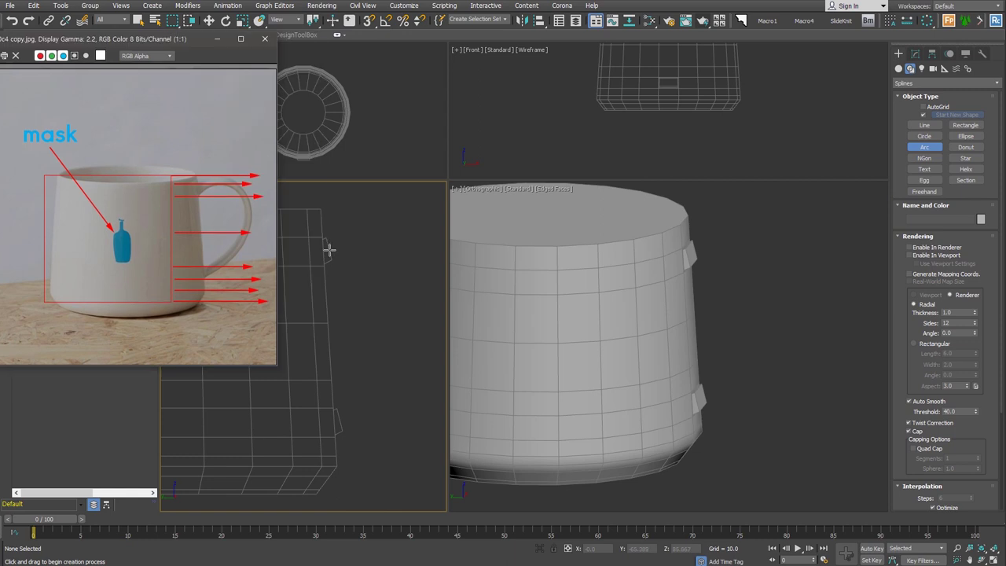
{"action": "mouse_move", "coordinate": [328, 248]}
{"action": "left_mouse_down"}
{"action": "mouse_move", "coordinate": [364, 446]}
{"action": "mouse_move", "coordinate": [339, 422]}
{"action": "left_mouse_up"}
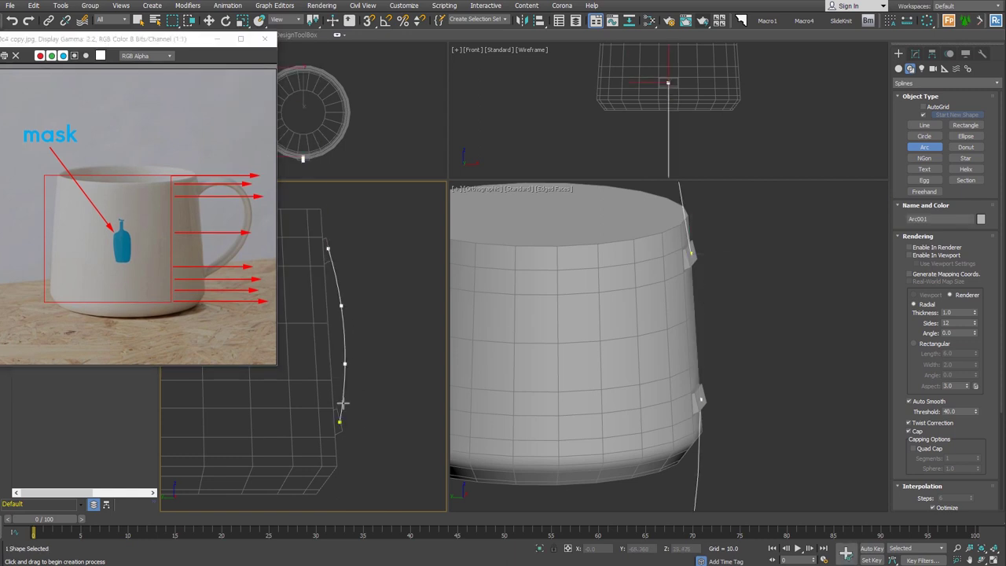
{"action": "left_click", "coordinate": [392, 260]}
{"action": "scroll", "coordinate": [382, 417], "scroll_direction": "down", "scroll_amount": 3}
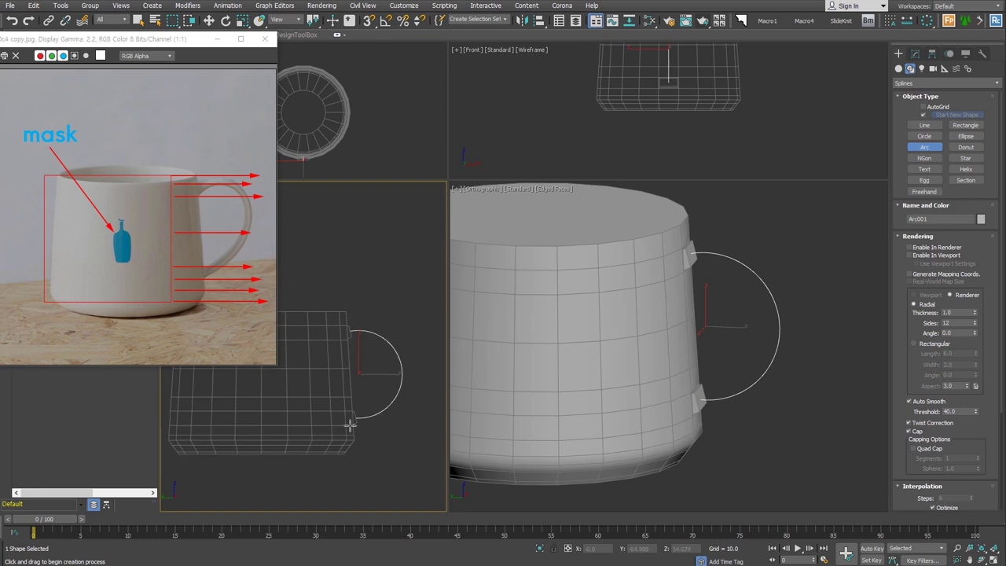
{"action": "right_click", "coordinate": [407, 339]}
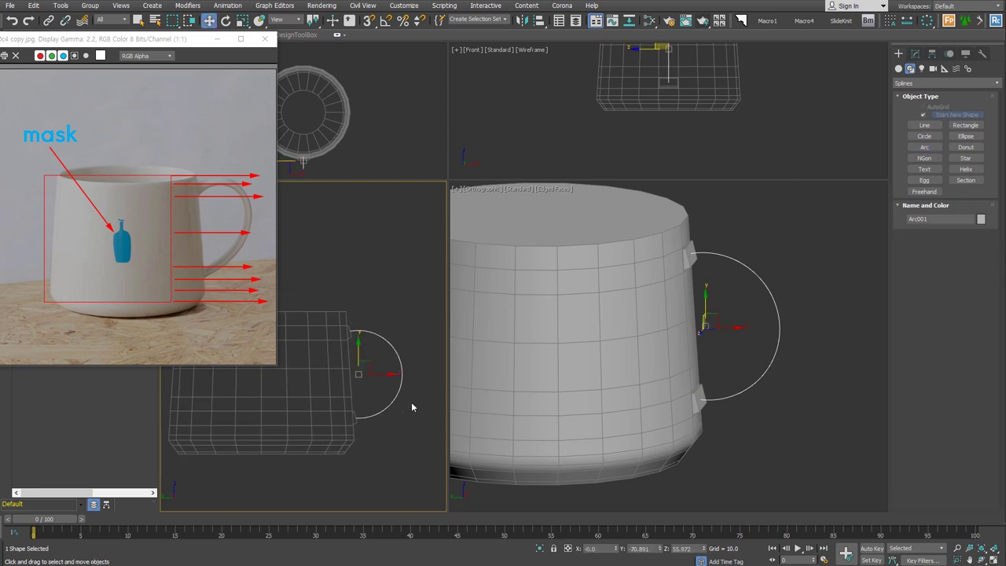
{"action": "key", "text": "ctrl+f"}
- Drag the arc's right-side FFD points up and outward, then collapse it to Editable Spline
{"action": "left_click", "coordinate": [944, 178]}
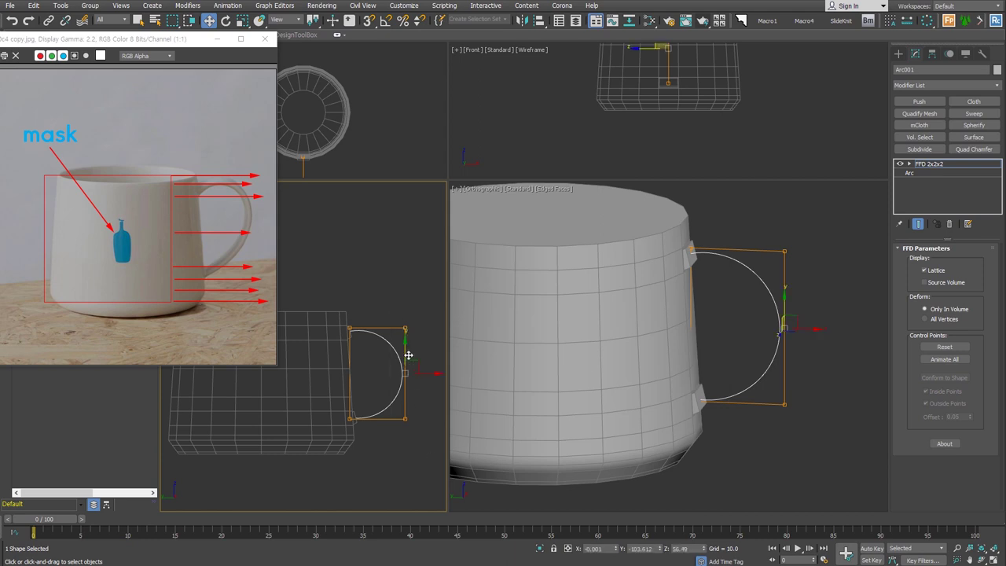
{"action": "left_click_drag", "start_coordinate": [405, 353], "coordinate": [404, 333]}
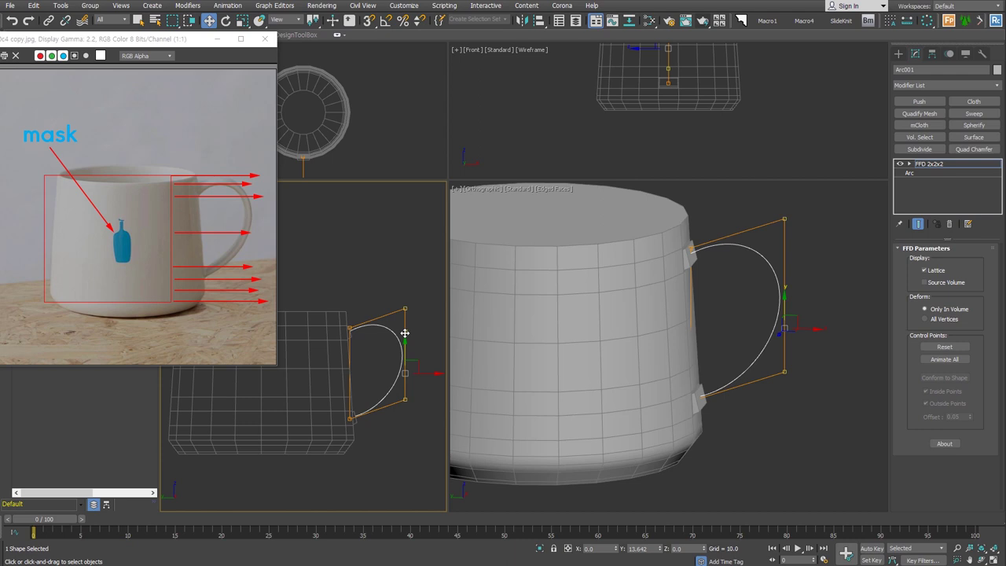
{"action": "mouse_move", "coordinate": [389, 267]}
{"action": "left_mouse_down"}
{"action": "mouse_move", "coordinate": [434, 314]}
{"action": "mouse_move", "coordinate": [422, 308]}
{"action": "left_mouse_up"}
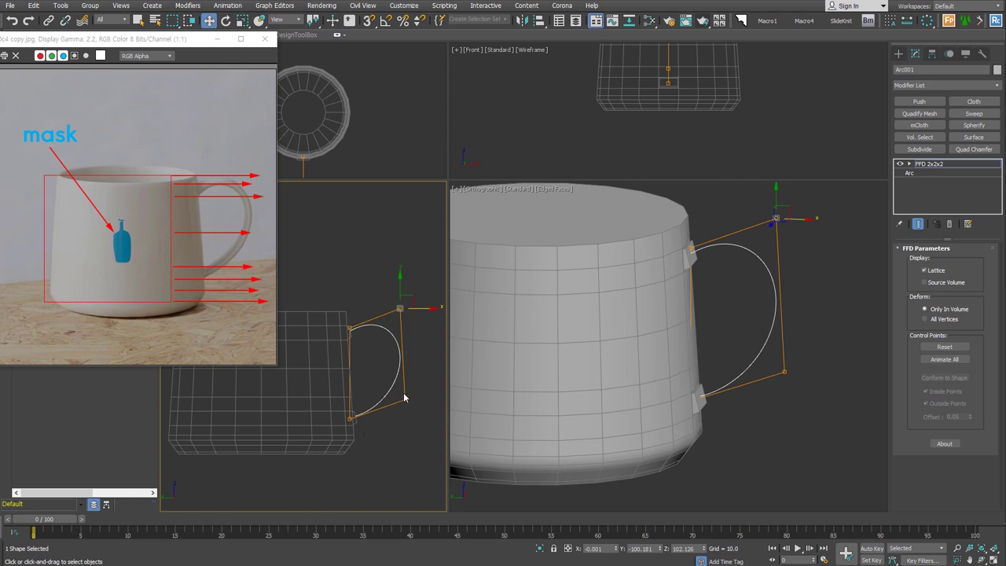
{"action": "key", "text": "ctrl+c"}
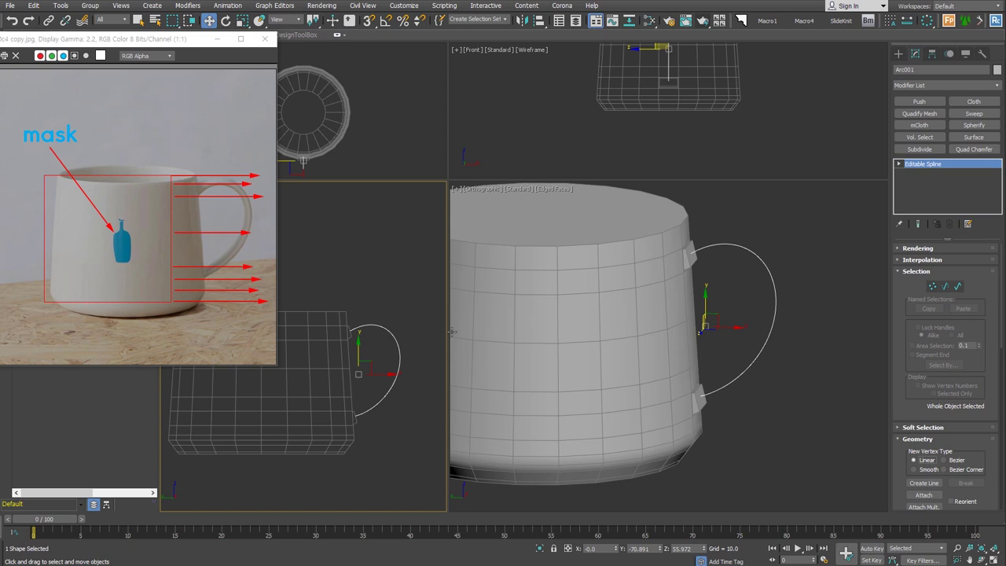
- Extrude the mug's upper side polygon outward into a short handle stub
{"action": "left_click", "coordinate": [640, 322]}
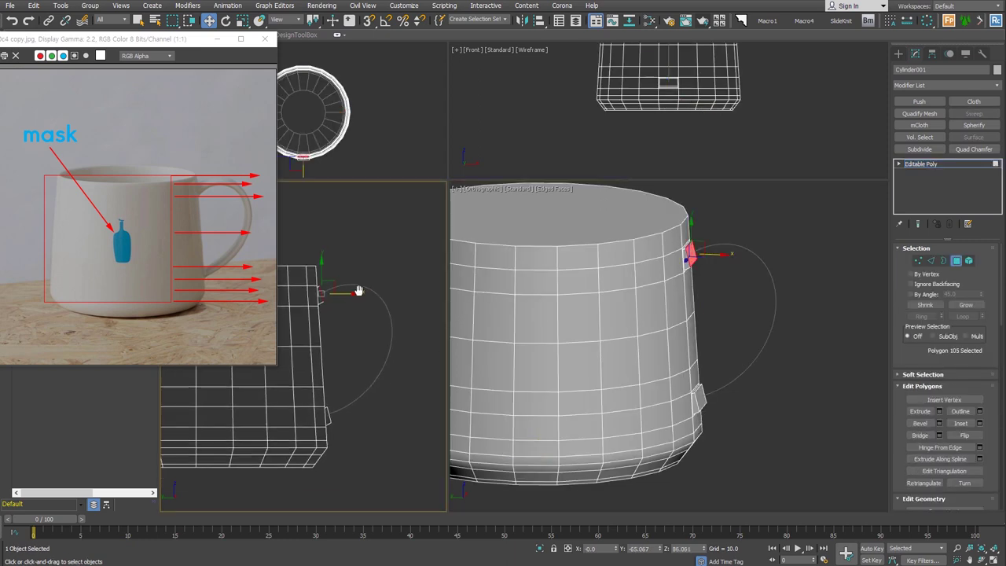
{"action": "right_click", "coordinate": [325, 278]}
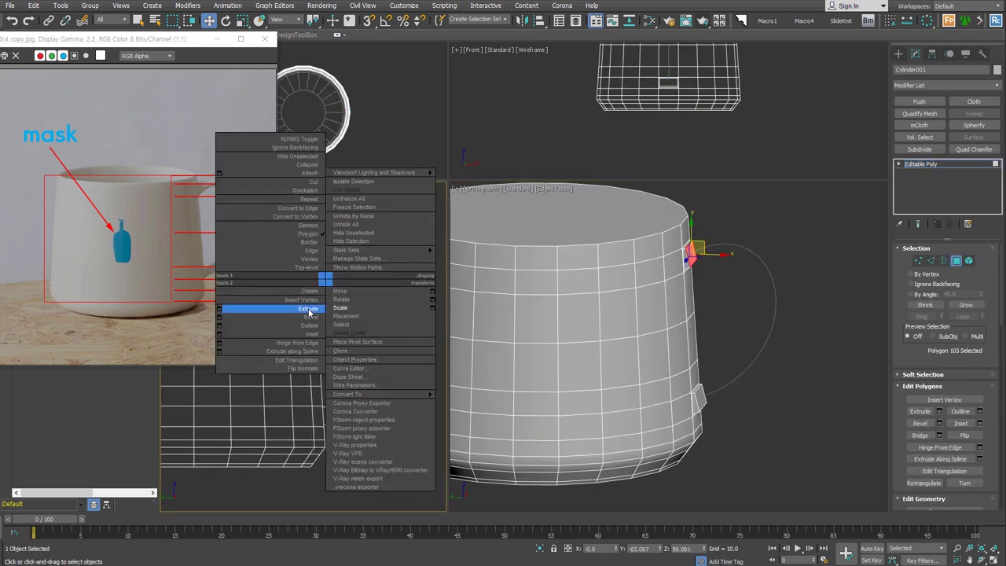
{"action": "left_click", "coordinate": [309, 309]}
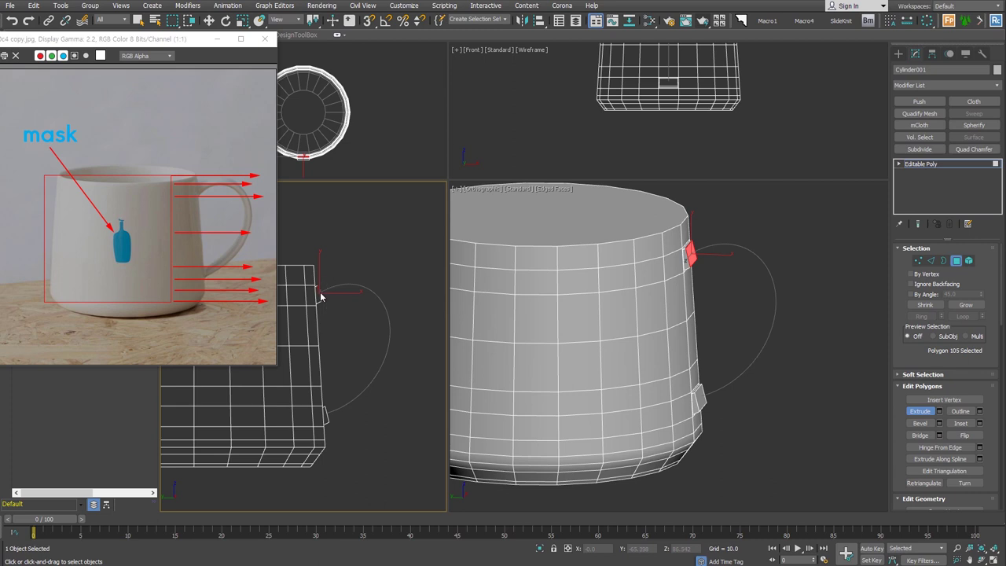
{"action": "key", "text": "space"}
{"action": "left_click_drag", "start_coordinate": [359, 316], "coordinate": [364, 299]}
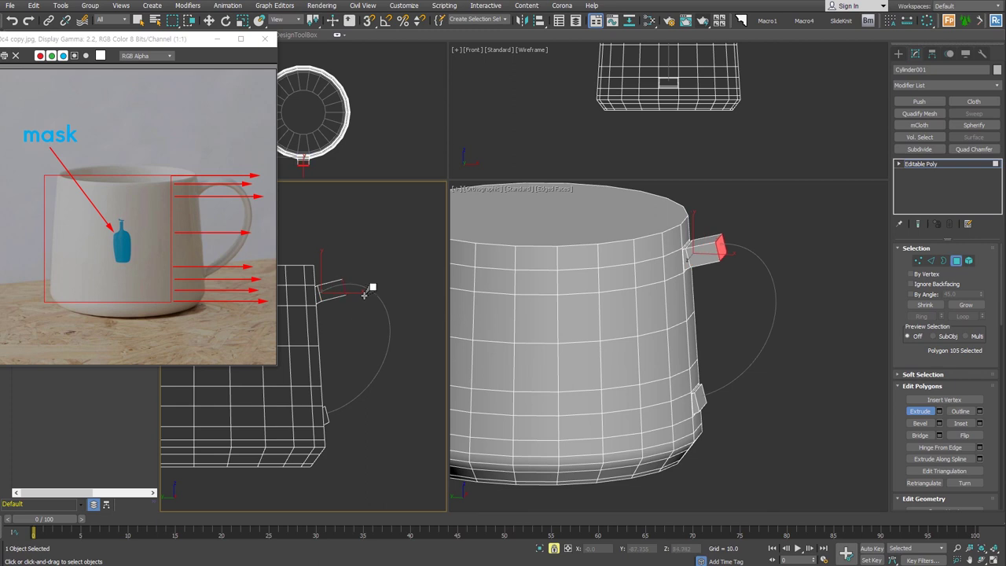
- Nudge the stub face upward and tilt it to follow the arc
{"action": "key", "text": "w"}
{"action": "left_click_drag", "start_coordinate": [366, 301], "coordinate": [358, 272]}
{"action": "right_click", "coordinate": [357, 273]}
{"action": "left_click", "coordinate": [378, 287]}
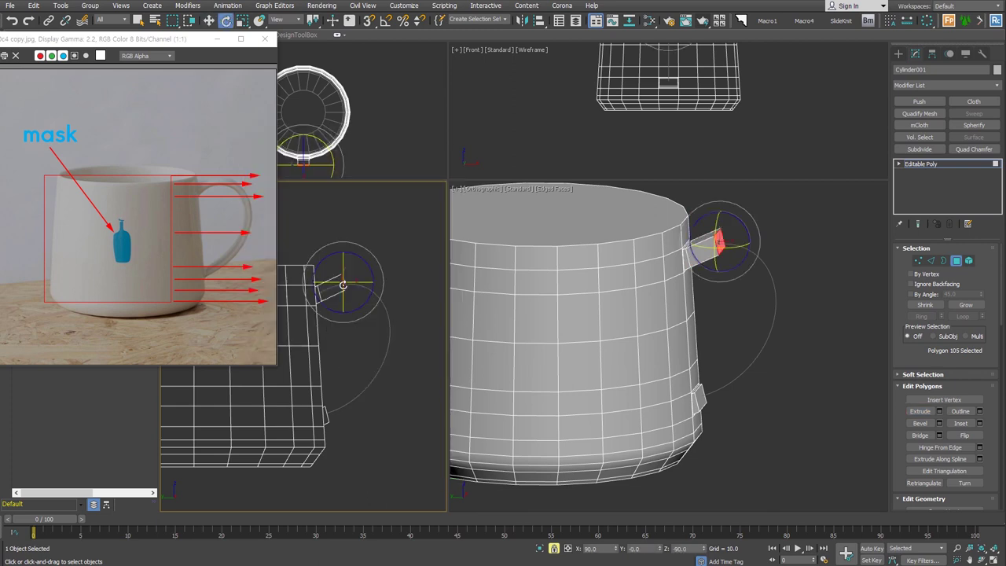
{"action": "left_click_drag", "start_coordinate": [366, 303], "coordinate": [360, 318]}
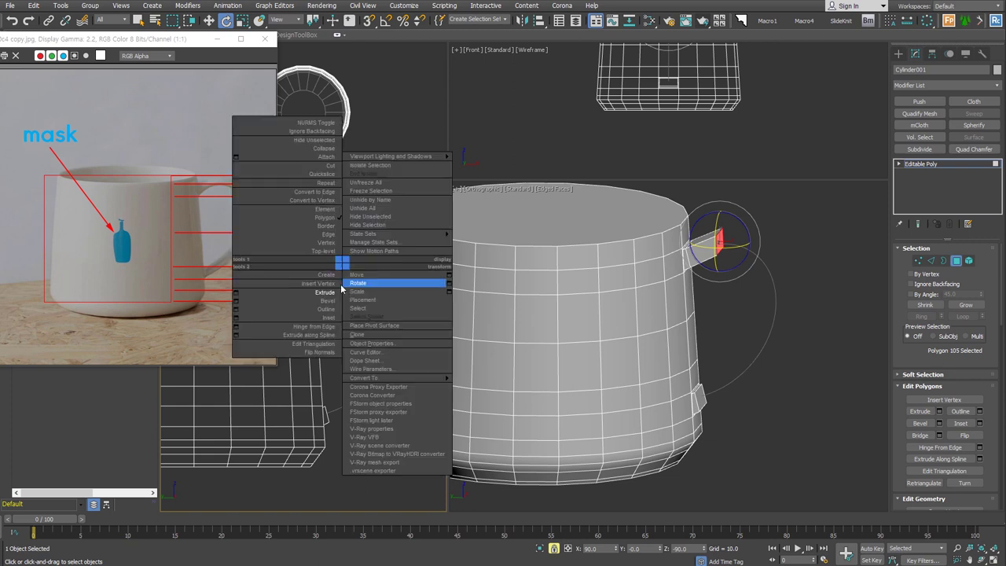
- Extrude the handle face again, rotating and repositioning it along the arc
{"action": "key", "text": "shift+e"}
{"action": "key", "text": "e"}
{"action": "left_click_drag", "start_coordinate": [399, 258], "coordinate": [346, 229]}
{"action": "right_click", "coordinate": [372, 257]}
{"action": "left_click", "coordinate": [389, 268]}
{"action": "mouse_move", "coordinate": [390, 272]}
{"action": "left_mouse_down"}
{"action": "mouse_move", "coordinate": [376, 288]}
{"action": "mouse_move", "coordinate": [389, 360]}
{"action": "mouse_move", "coordinate": [371, 377]}
{"action": "left_mouse_up"}
- Extrude the handle face downward along the arc toward the lower stub
{"action": "right_click", "coordinate": [390, 310]}
{"action": "left_click", "coordinate": [377, 341]}
{"action": "key", "text": "e"}
{"action": "right_click", "coordinate": [353, 354]}
{"action": "left_click", "coordinate": [342, 352]}
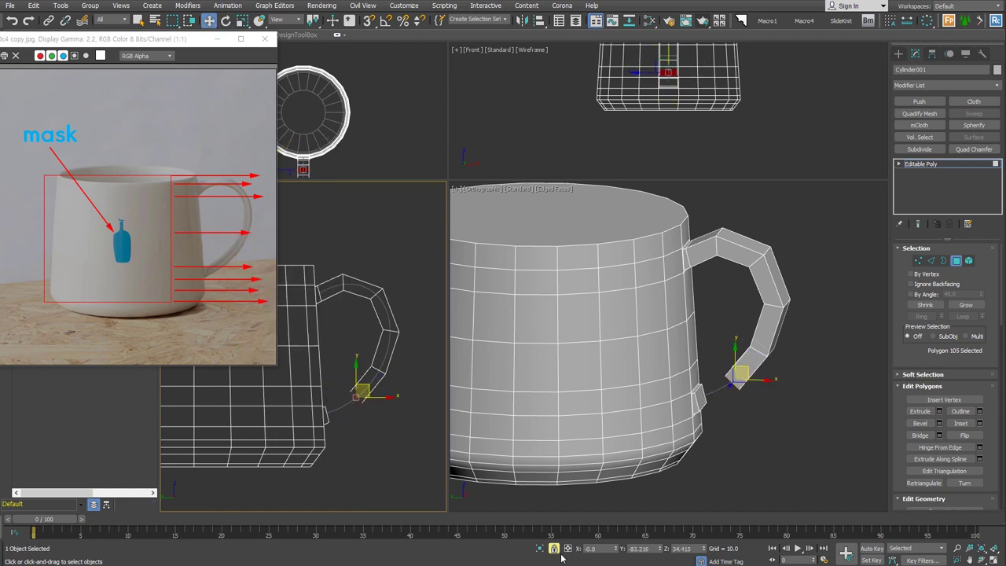
- Bridge the handle's end face to the lower stub, closing the handle loop
{"action": "middle_click_drag", "start_coordinate": [709, 413], "coordinate": [703, 397], "text": "alt"}
{"action": "left_click", "coordinate": [699, 396]}
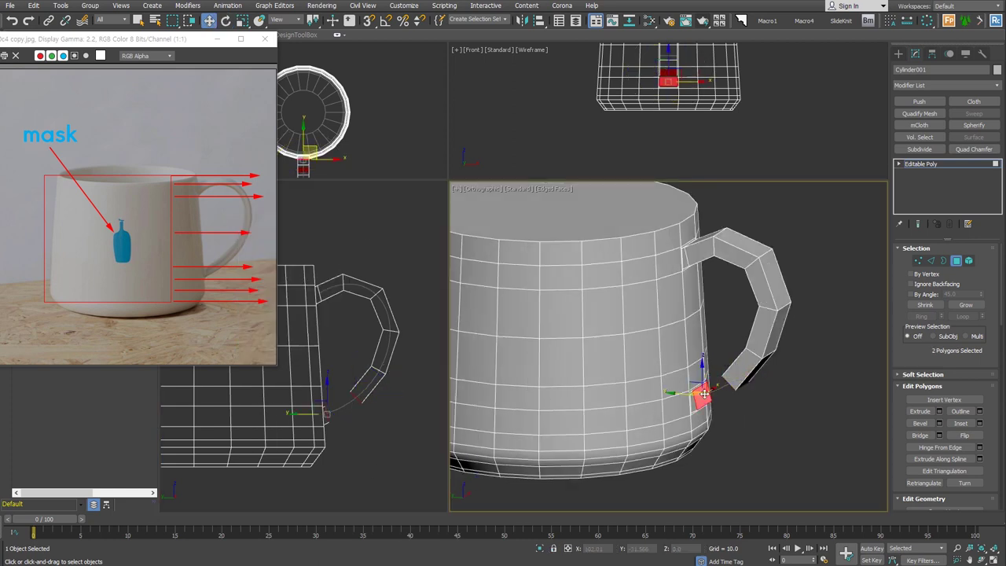
{"action": "left_click", "coordinate": [919, 435]}
{"action": "left_click", "coordinate": [726, 421]}
{"action": "middle_click_drag", "start_coordinate": [774, 423], "coordinate": [669, 413], "text": "alt"}
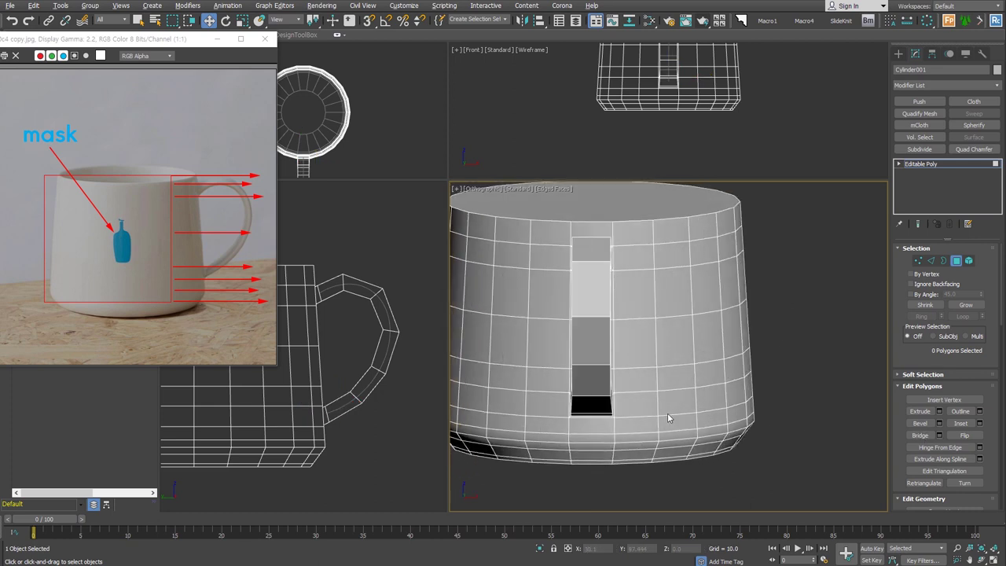
{"action": "scroll", "coordinate": [339, 128], "scroll_direction": "up", "scroll_amount": 4}
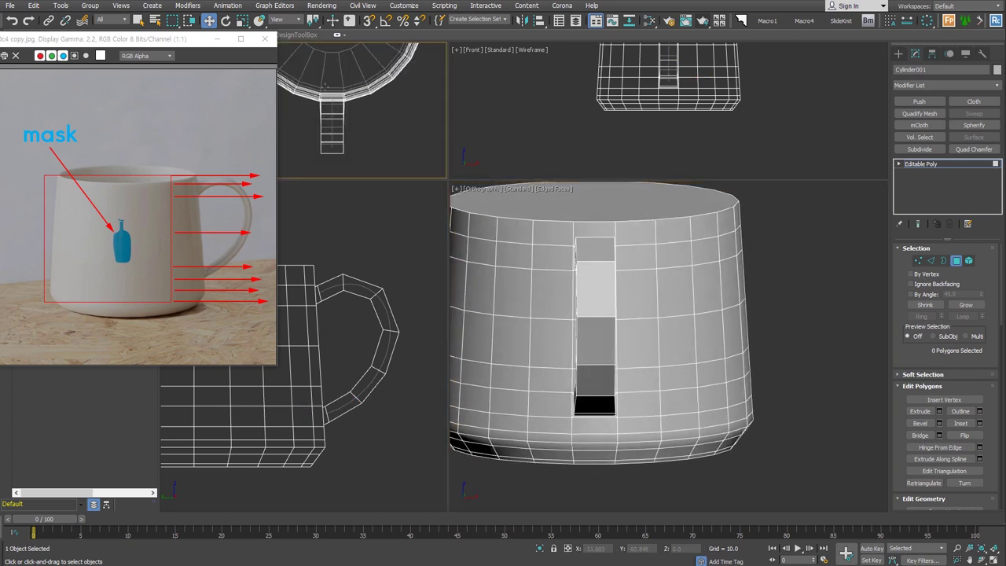
{"action": "scroll", "coordinate": [775, 389], "scroll_direction": "down", "scroll_amount": 2}
{"action": "mouse_move", "coordinate": [775, 388]}
{"action": "middle_mouse_down", "text": "alt"}
{"action": "mouse_move", "coordinate": [742, 409]}
{"action": "mouse_move", "coordinate": [744, 399]}
{"action": "middle_mouse_up", "text": "alt"}
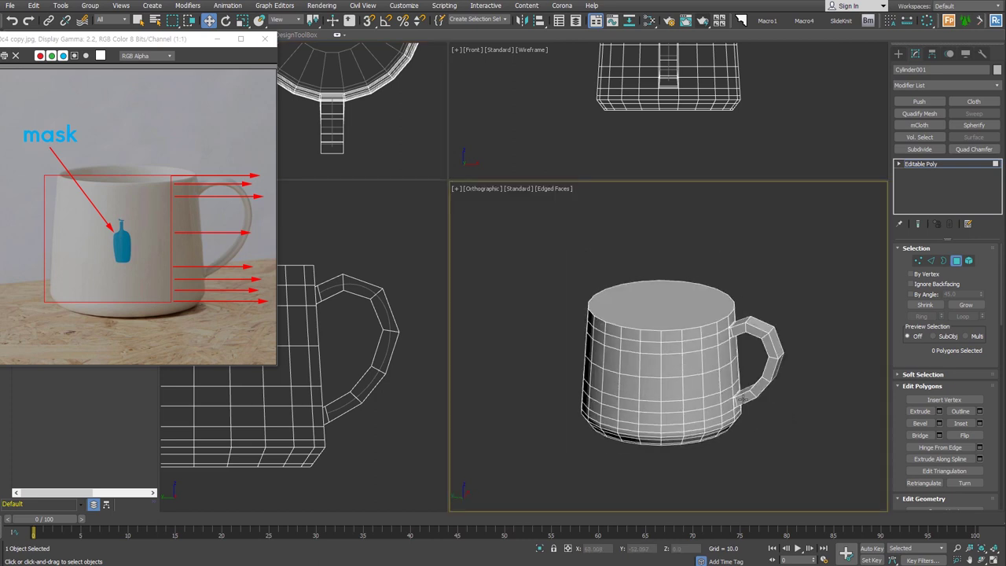
- Select and adjust the four vertices at the handle joint
{"action": "left_click", "coordinate": [918, 260]}
{"action": "scroll", "coordinate": [336, 377], "scroll_direction": "up", "scroll_amount": 2}
{"action": "left_click_drag", "start_coordinate": [344, 410], "coordinate": [398, 355]}
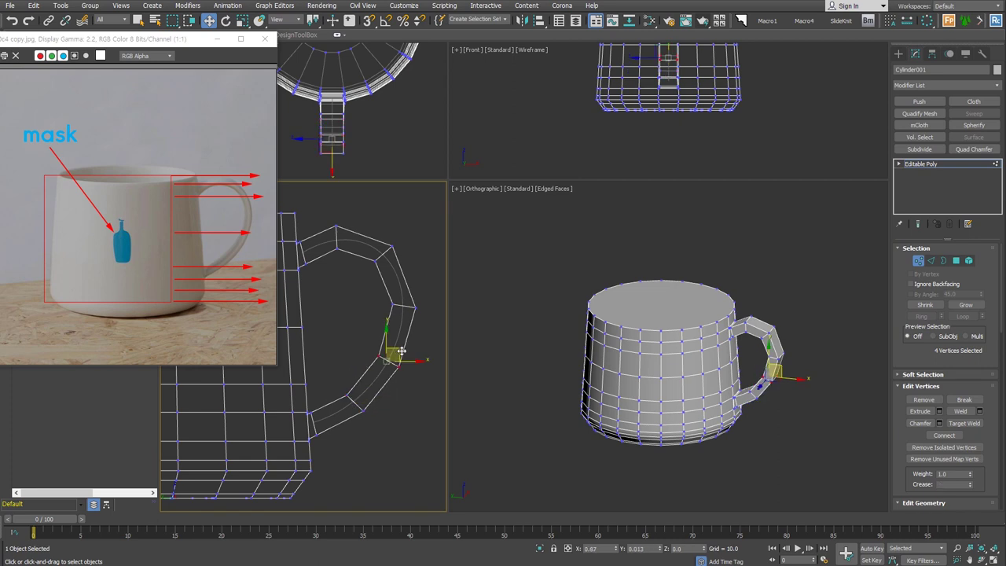
{"action": "left_click", "coordinate": [386, 288]}
- Return to Polygon mode and select the mug's top face
{"action": "key", "text": "1"}
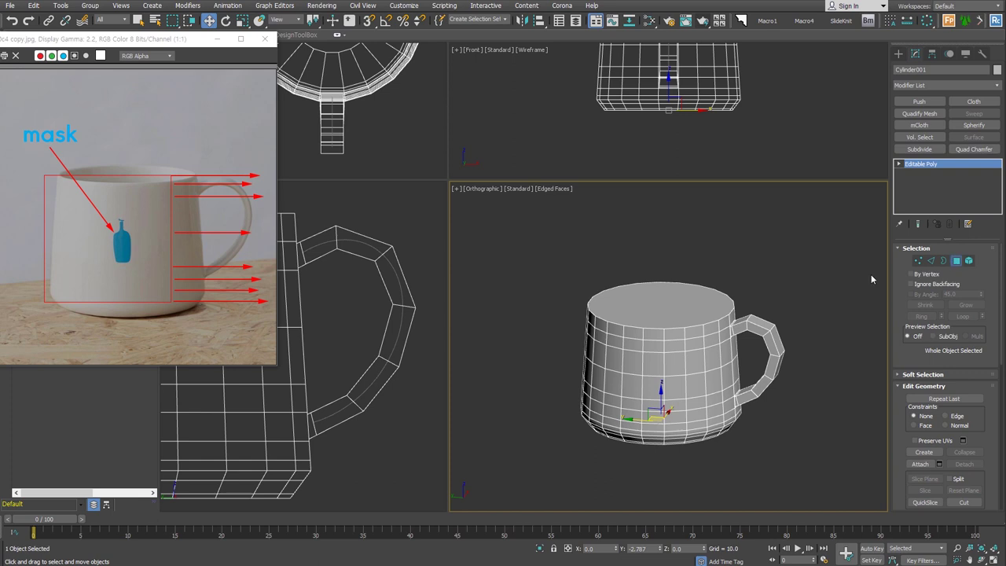
{"action": "key", "text": "4"}
{"action": "left_click", "coordinate": [697, 310]}
{"action": "scroll", "coordinate": [697, 310], "scroll_direction": "up", "scroll_amount": 2}
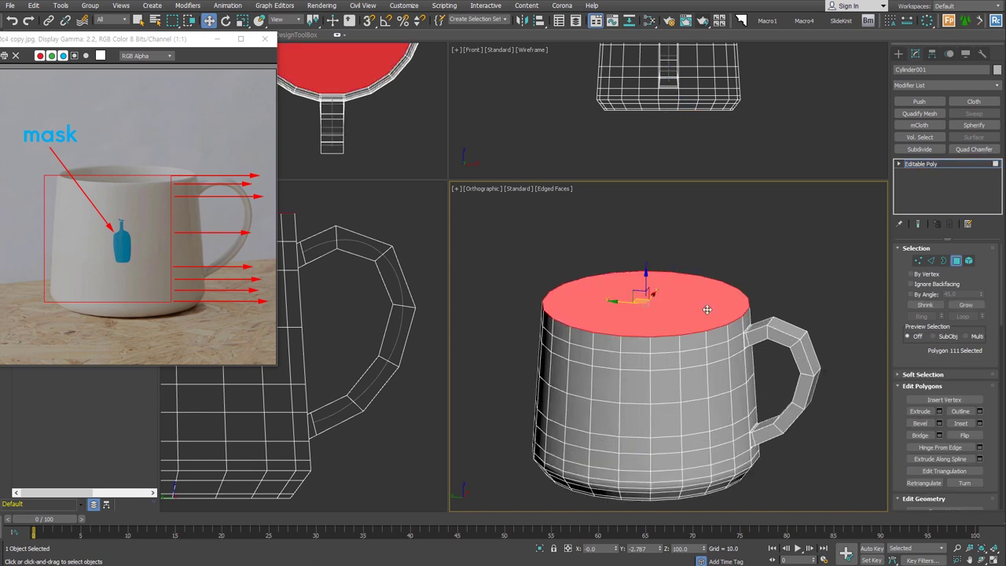
- Bevel the top polygon to inset a thin rim and lower the face into the opening
{"action": "scroll", "coordinate": [220, 189], "scroll_direction": "up", "scroll_amount": 2}
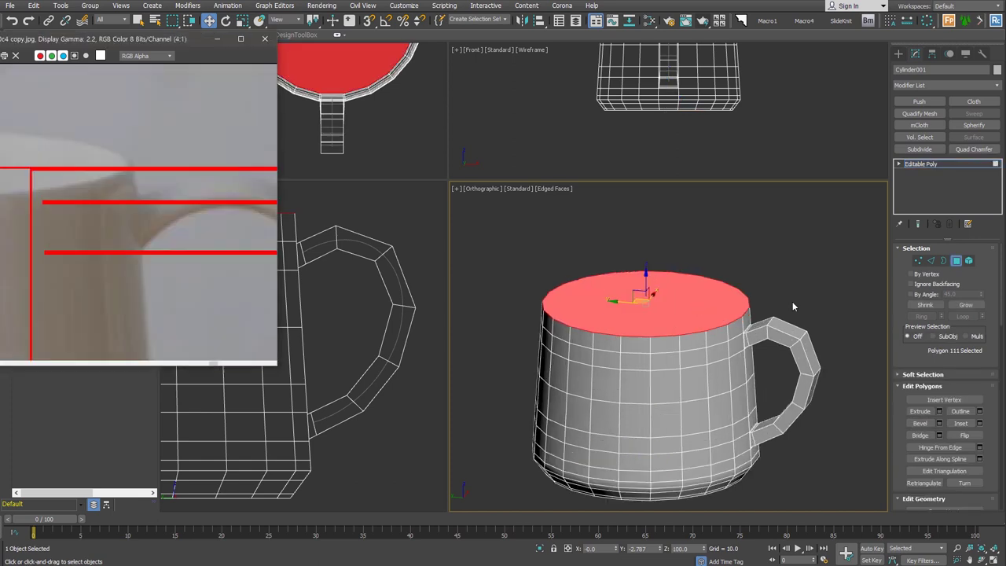
{"action": "middle_click_drag", "start_coordinate": [793, 301], "coordinate": [790, 298]}
{"action": "right_click", "coordinate": [769, 263]}
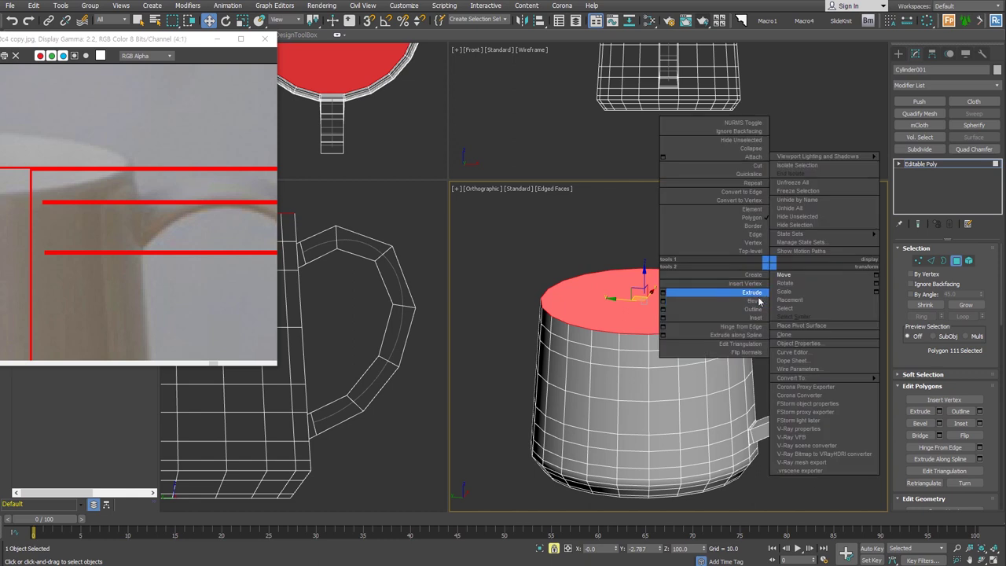
{"action": "left_click", "coordinate": [761, 300]}
{"action": "left_click_drag", "start_coordinate": [761, 298], "coordinate": [765, 280]}
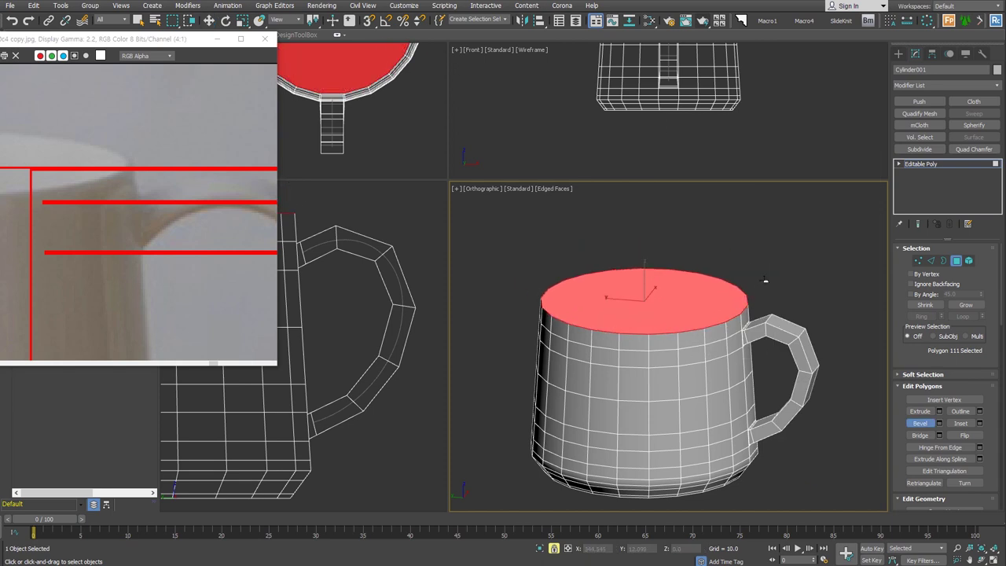
{"action": "scroll", "coordinate": [758, 294], "scroll_direction": "up", "scroll_amount": 2}
{"action": "scroll", "coordinate": [776, 268], "scroll_direction": "up", "scroll_amount": 2}
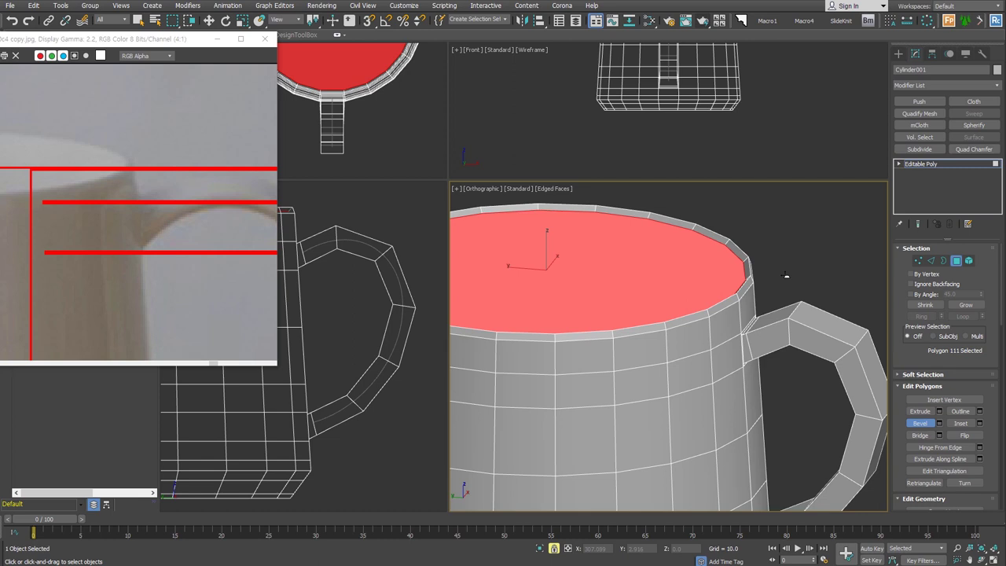
{"action": "left_click_drag", "start_coordinate": [786, 275], "coordinate": [785, 272]}
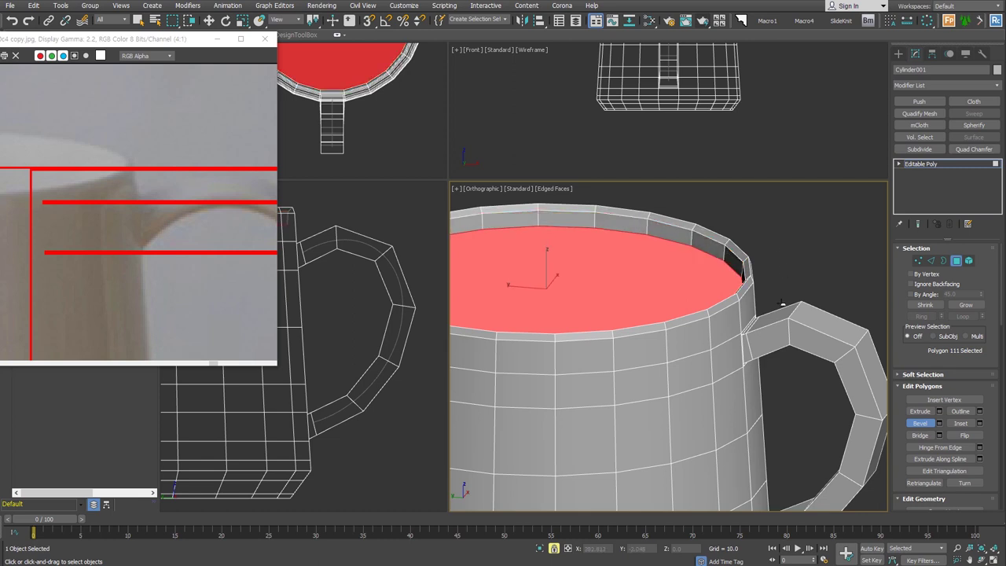
{"action": "scroll", "coordinate": [785, 272], "scroll_direction": "down", "scroll_amount": 3}
{"action": "mouse_move", "coordinate": [779, 271]}
{"action": "middle_mouse_down", "text": "alt"}
{"action": "mouse_move", "coordinate": [775, 314]}
{"action": "mouse_move", "coordinate": [777, 303]}
{"action": "middle_mouse_up", "text": "alt"}
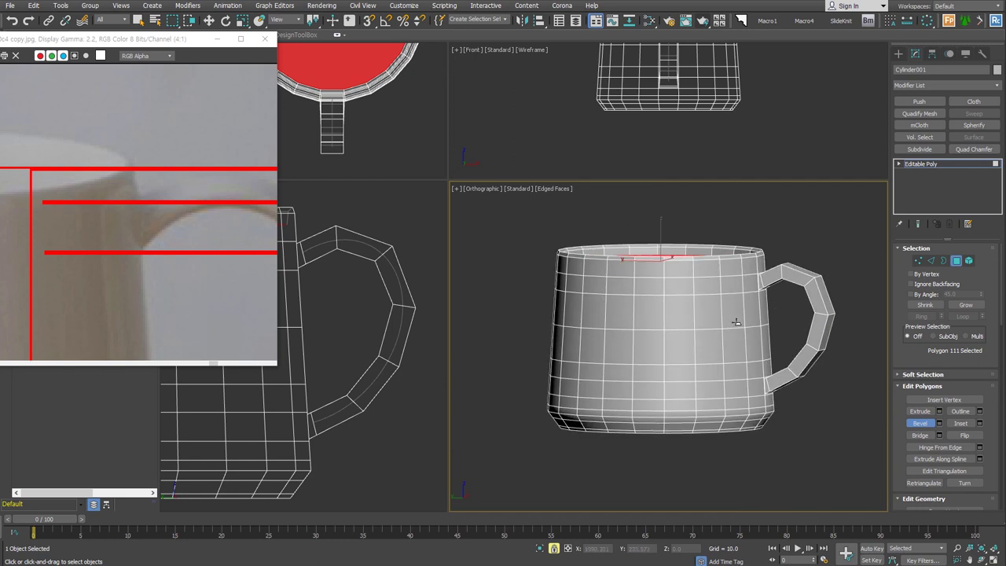
- Turn on see-through (Alt+X) and push the floor polygon down near the mug's base
{"action": "middle_click_drag", "start_coordinate": [743, 396], "coordinate": [765, 393], "text": "alt"}
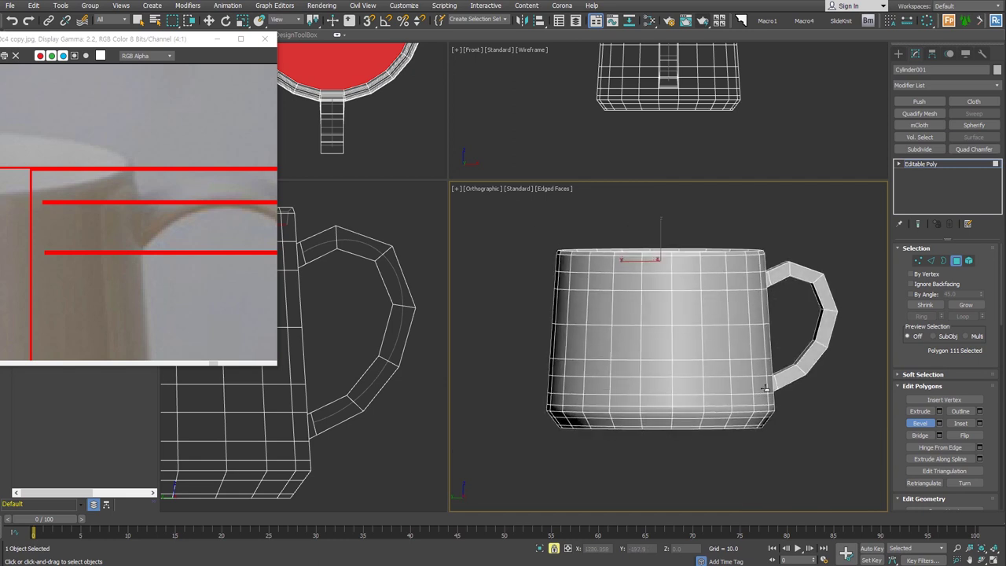
{"action": "key", "text": "alt+x"}
{"action": "scroll", "coordinate": [756, 325], "scroll_direction": "up", "scroll_amount": 2}
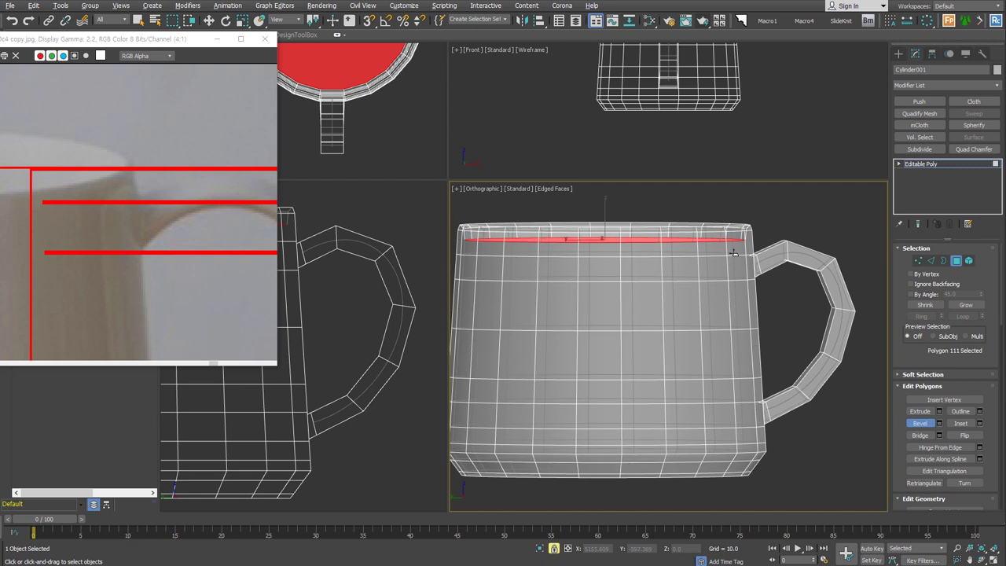
{"action": "left_click_drag", "start_coordinate": [779, 299], "coordinate": [784, 367]}
{"action": "mouse_move", "coordinate": [784, 367]}
{"action": "middle_mouse_down", "text": "alt"}
{"action": "mouse_move", "coordinate": [822, 523]}
{"action": "mouse_move", "coordinate": [816, 417]}
{"action": "middle_mouse_up", "text": "alt"}
{"action": "left_click_drag", "start_coordinate": [815, 417], "coordinate": [823, 435]}
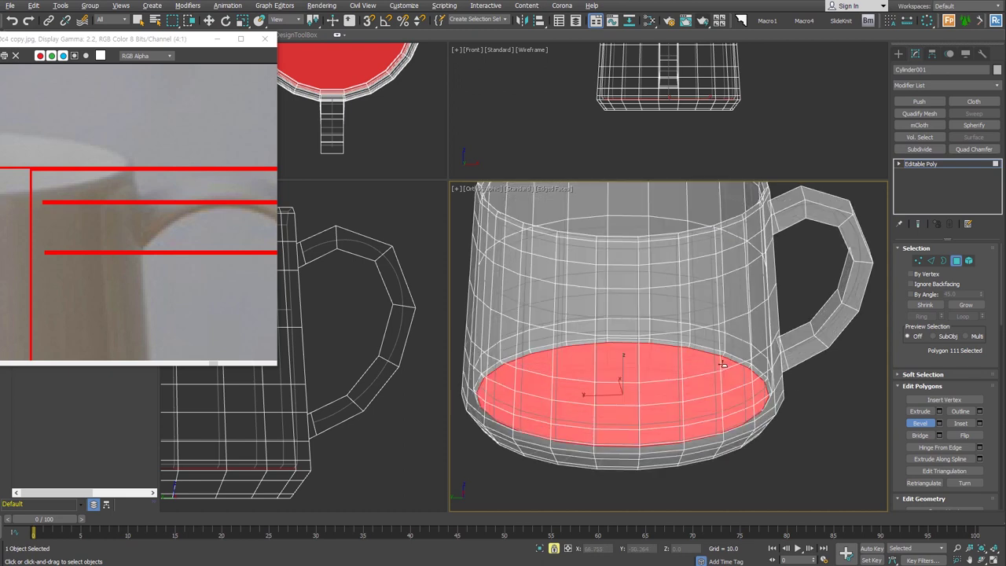
- Inset the floor polygon into a smaller circle and exit polygon sub-object mode
{"action": "middle_click_drag", "start_coordinate": [724, 329], "coordinate": [663, 304], "text": "alt"}
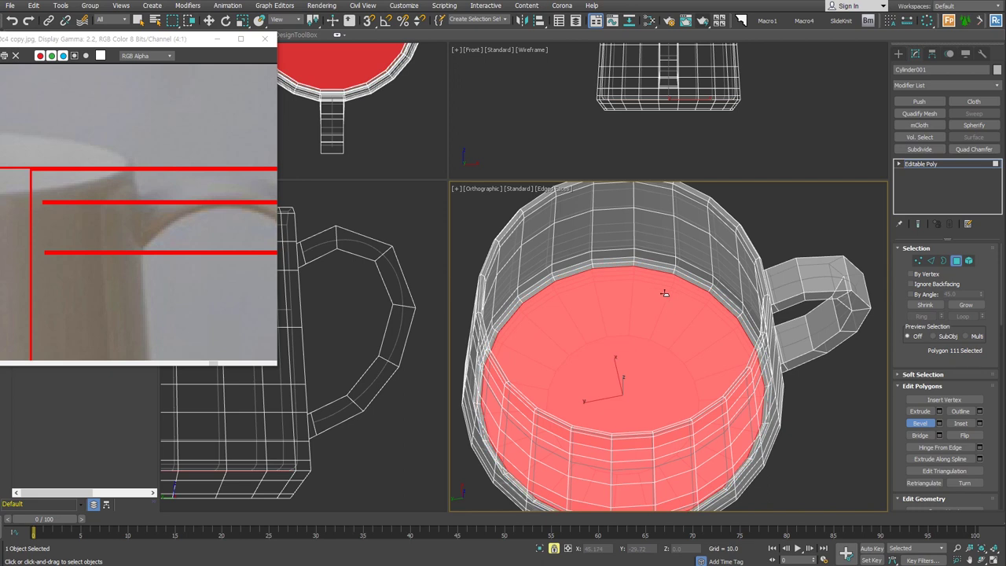
{"action": "right_click", "coordinate": [637, 312]}
{"action": "left_click", "coordinate": [628, 359]}
{"action": "left_click_drag", "start_coordinate": [637, 314], "coordinate": [638, 363]}
{"action": "mouse_move", "coordinate": [687, 375]}
{"action": "middle_mouse_down", "text": "alt"}
{"action": "mouse_move", "coordinate": [681, 400]}
{"action": "mouse_move", "coordinate": [672, 349]}
{"action": "middle_mouse_up", "text": "alt"}
{"action": "key", "text": "4"}
{"action": "key", "text": "w"}
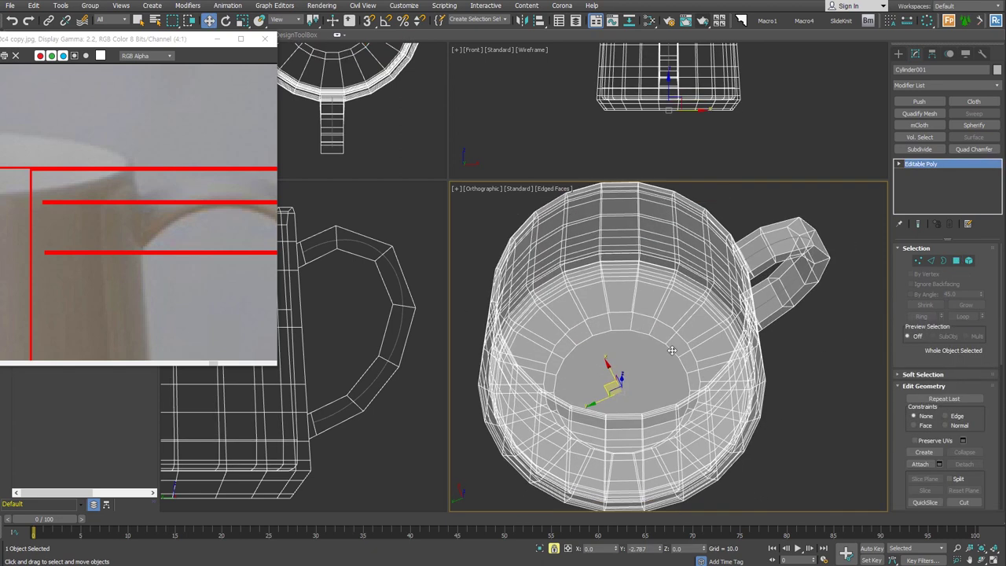
- Add TurboSmooth, then delete the inner floor polygon in the Editable Poly base
{"action": "middle_click_drag", "start_coordinate": [735, 447], "coordinate": [733, 347], "text": "alt"}
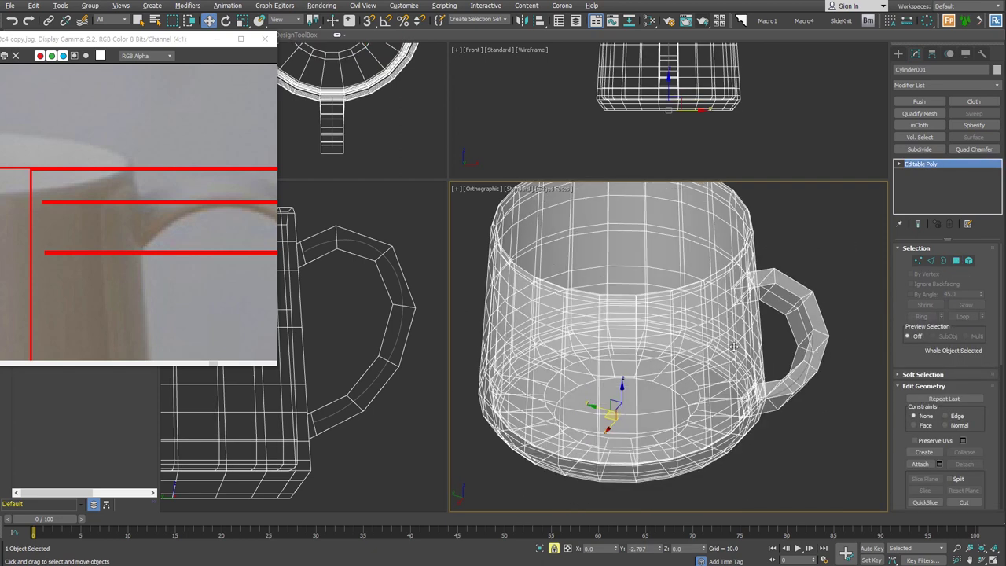
{"action": "middle_click_drag", "start_coordinate": [685, 299], "coordinate": [775, 408], "text": "alt"}
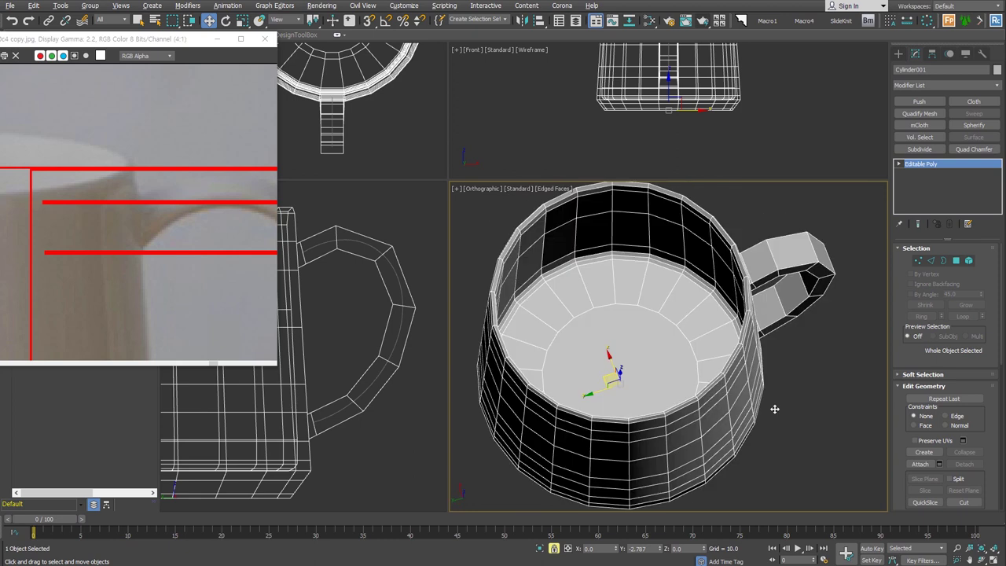
{"action": "key", "text": "ctrl+t"}
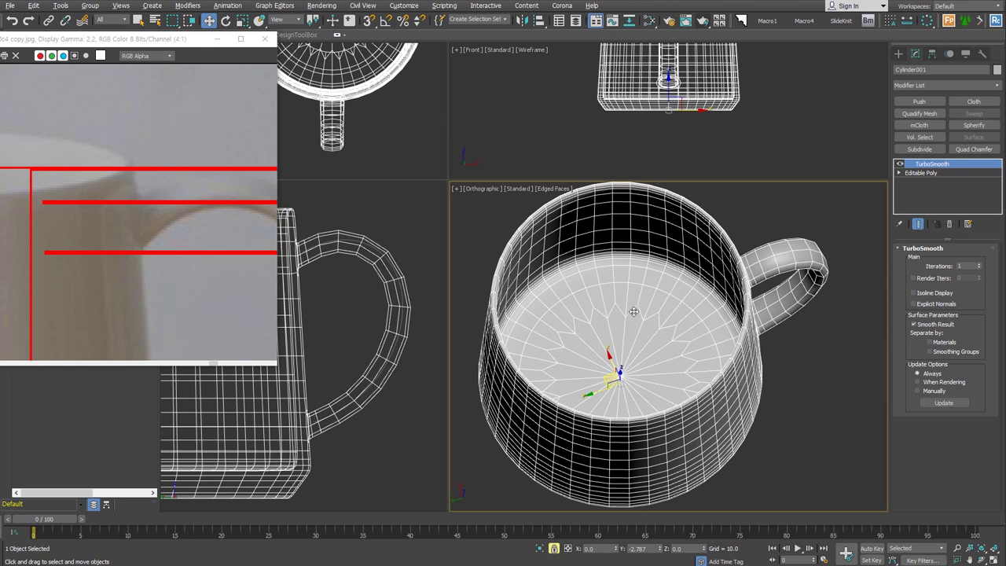
{"action": "left_click", "coordinate": [922, 172]}
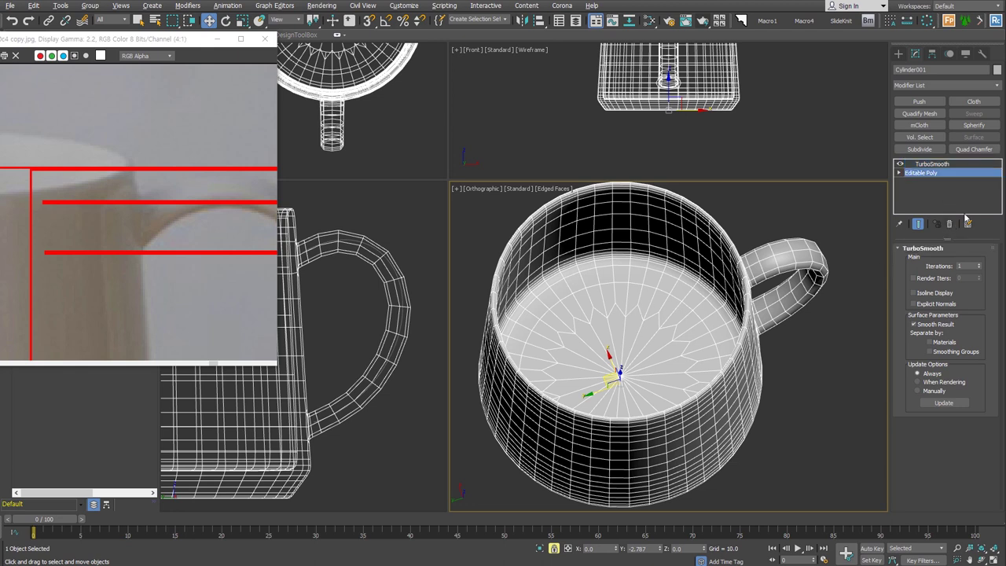
{"action": "left_click", "coordinate": [957, 260]}
{"action": "left_click", "coordinate": [633, 358]}
{"action": "key", "text": "Delete"}
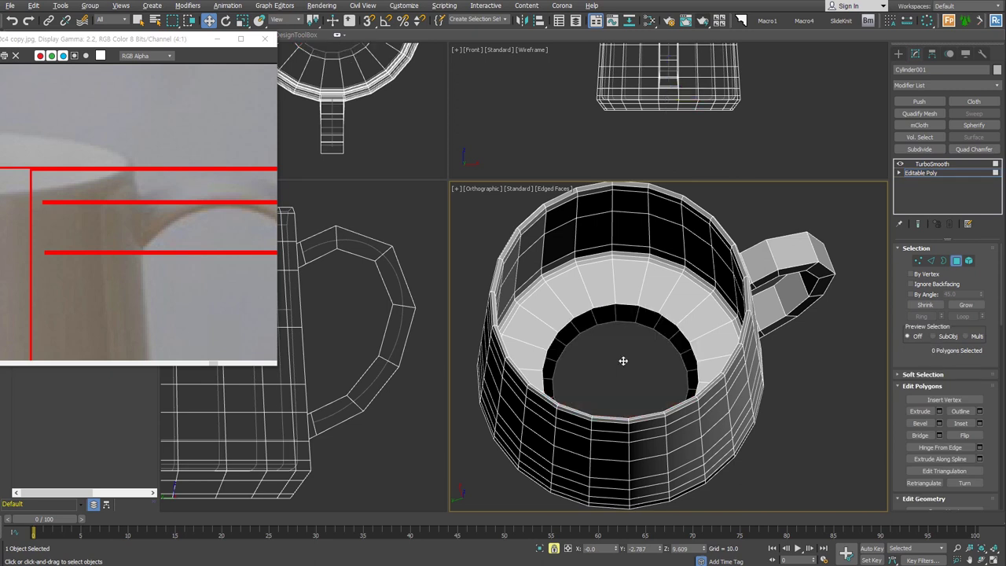
- Set TurboSmooth iterations to 2 and check the smoothed mug
{"action": "left_click", "coordinate": [931, 164]}
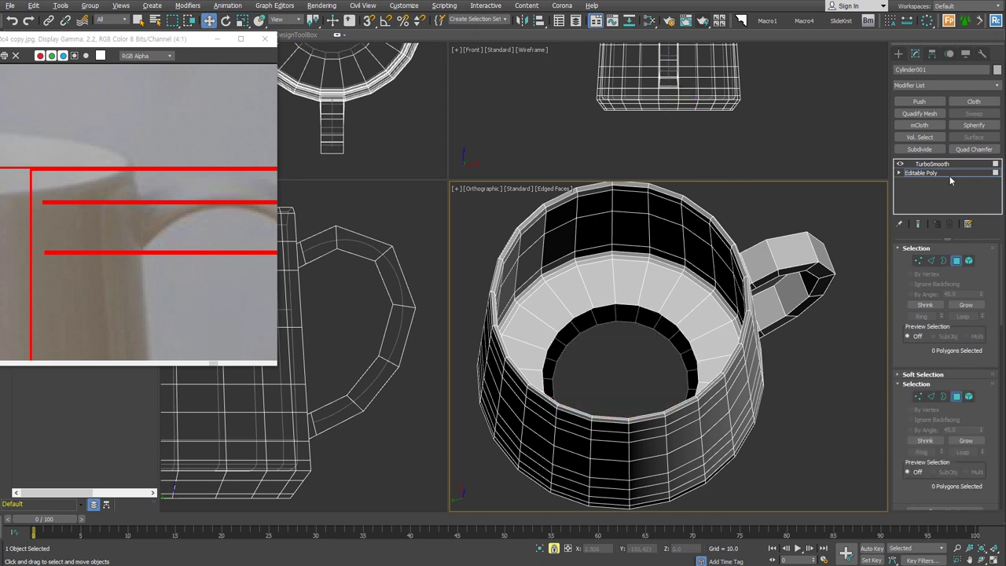
{"action": "middle_click_drag", "start_coordinate": [775, 400], "coordinate": [846, 304], "text": "alt"}
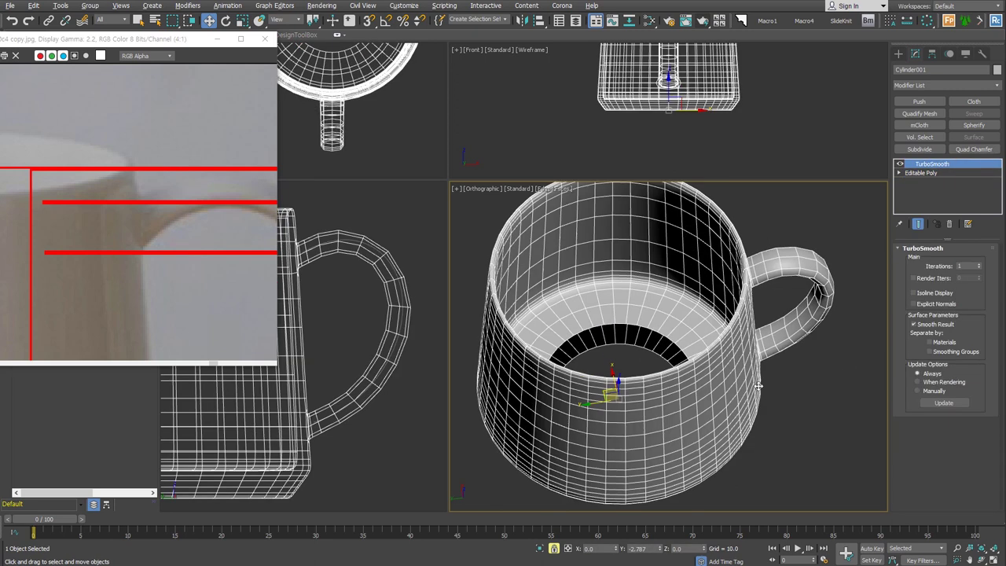
{"action": "left_click", "coordinate": [980, 266]}
{"action": "mouse_move", "coordinate": [734, 417]}
{"action": "middle_mouse_down", "text": "alt"}
{"action": "mouse_move", "coordinate": [706, 425]}
{"action": "mouse_move", "coordinate": [748, 473]}
{"action": "middle_mouse_up", "text": "alt"}
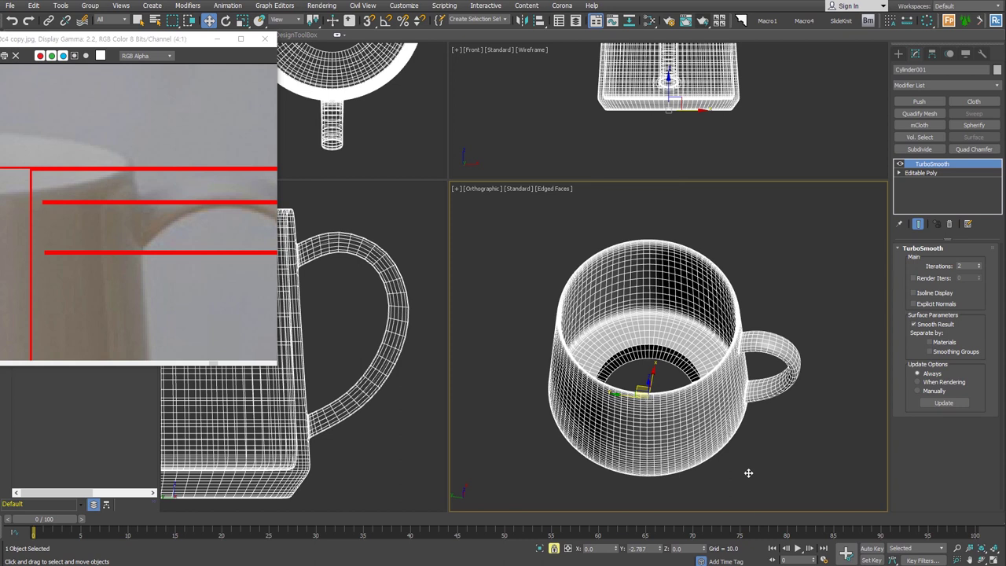
- Add Edit Poly, select the floor hole's border and collapse it to a single point
{"action": "key", "text": "e"}
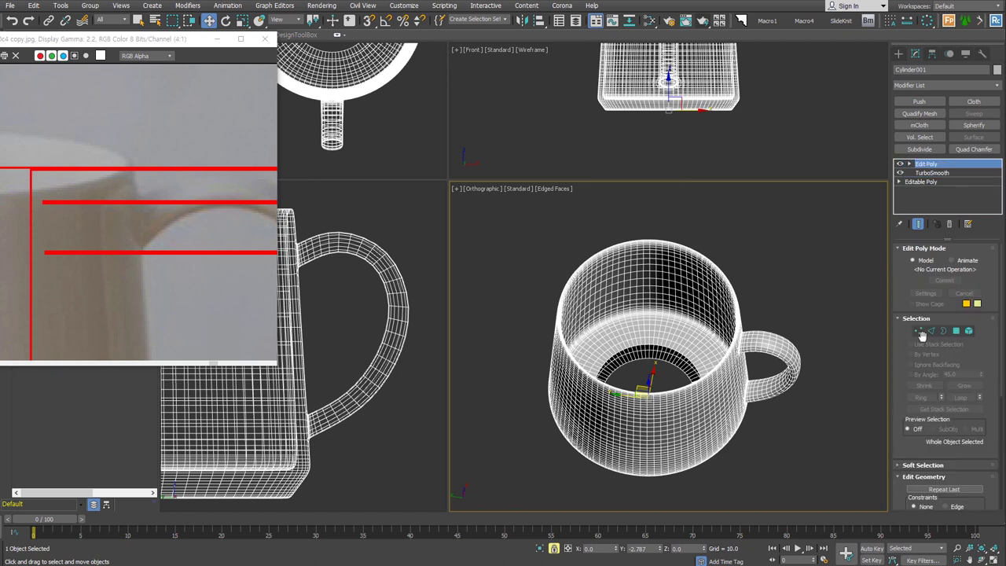
{"action": "left_click", "coordinate": [943, 331]}
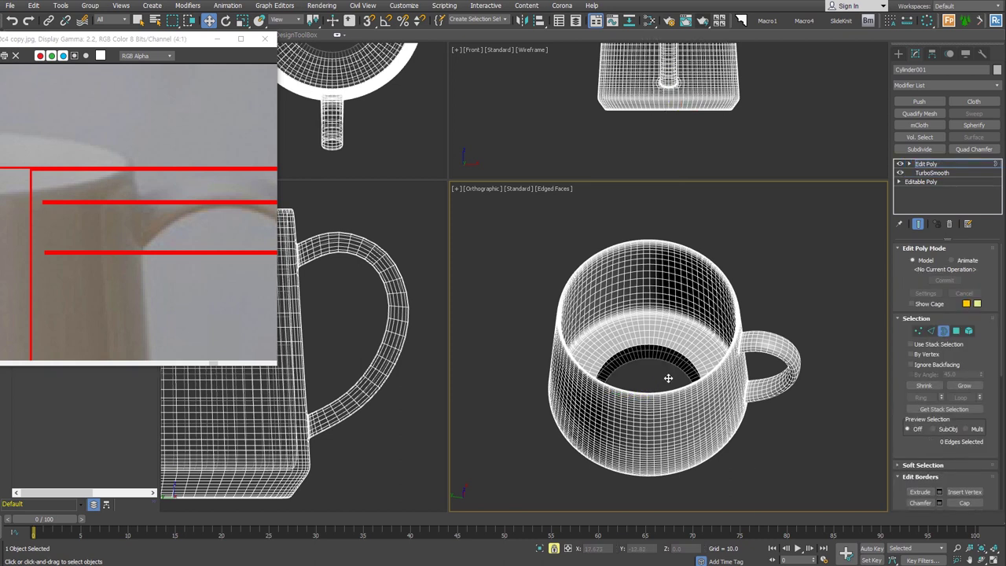
{"action": "left_click", "coordinate": [668, 381]}
{"action": "scroll", "coordinate": [969, 423], "scroll_direction": "down", "scroll_amount": 5}
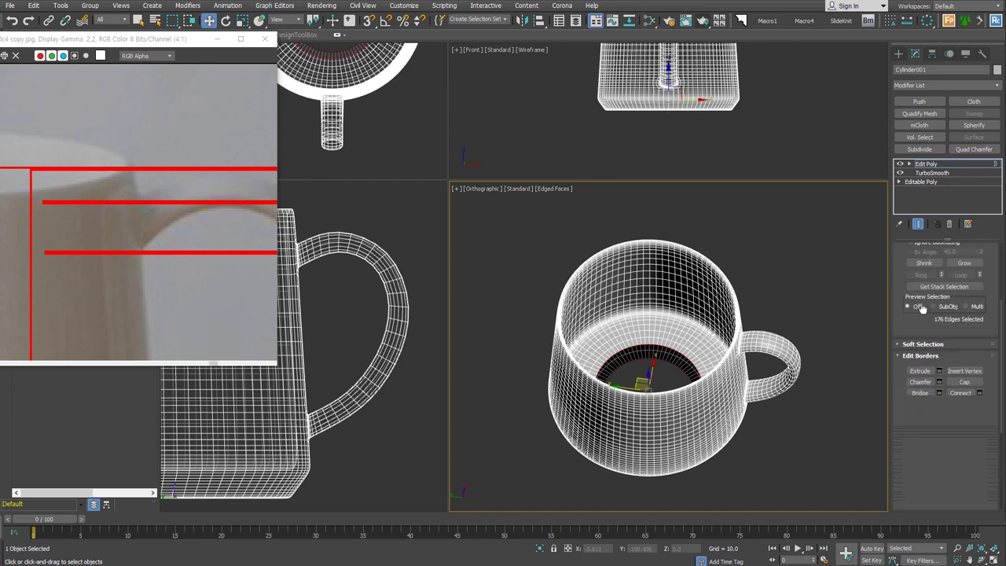
{"action": "left_click", "coordinate": [964, 405]}
{"action": "middle_click_drag", "start_coordinate": [651, 267], "coordinate": [651, 314], "text": "alt"}
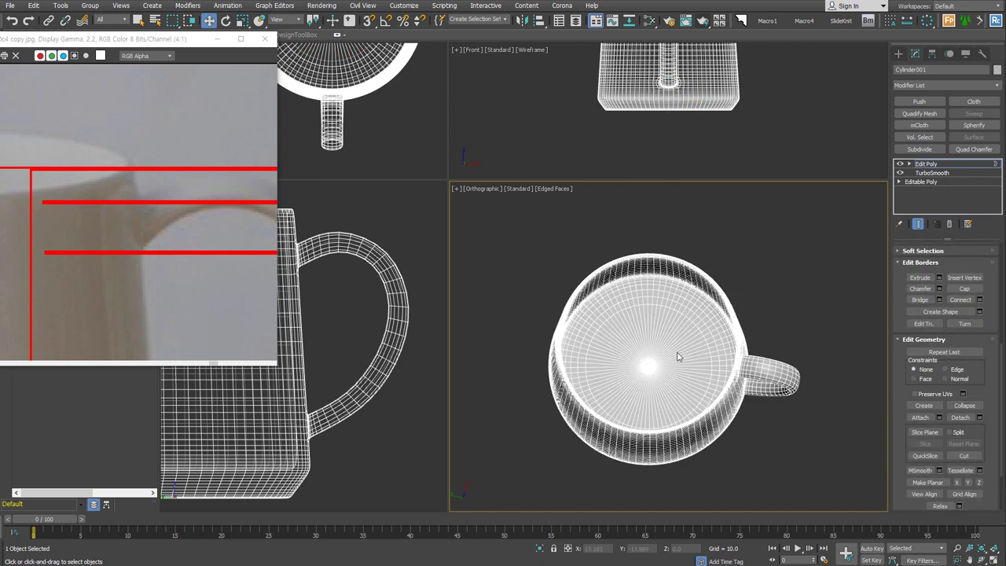
{"action": "middle_click_drag", "start_coordinate": [695, 474], "coordinate": [699, 332], "text": "alt"}
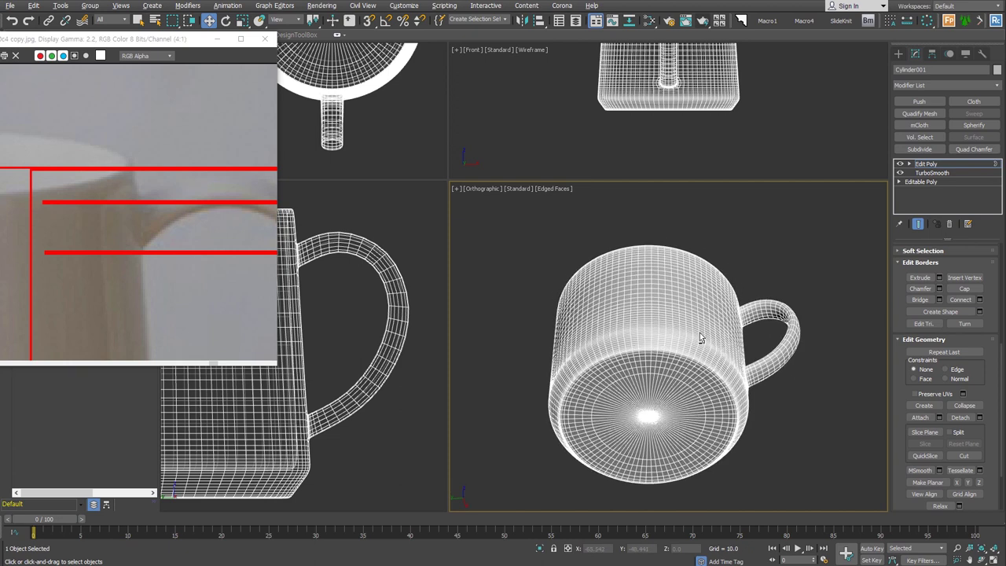
{"action": "middle_click_drag", "start_coordinate": [699, 333], "coordinate": [803, 303], "text": "alt"}
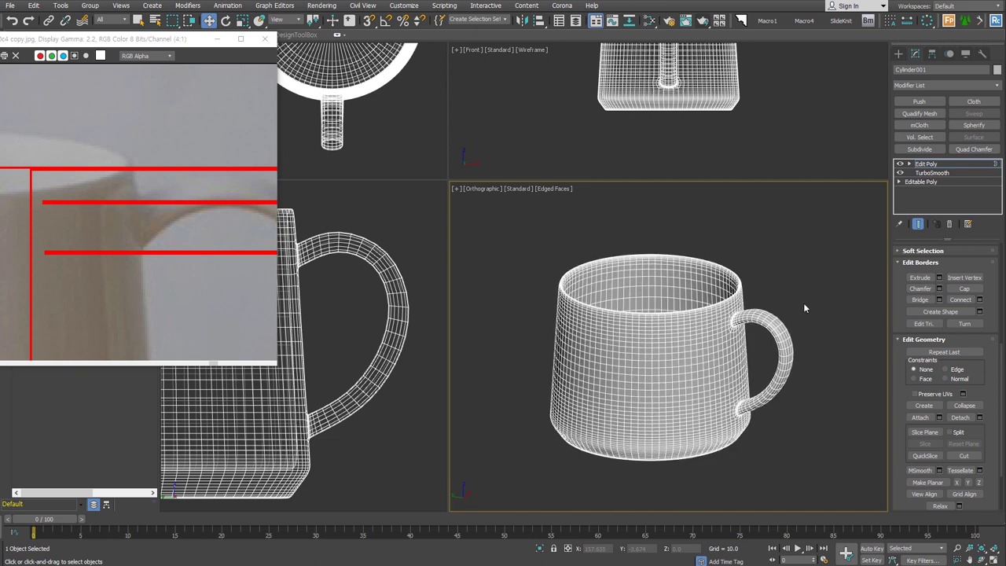
{"action": "key", "text": "3"}
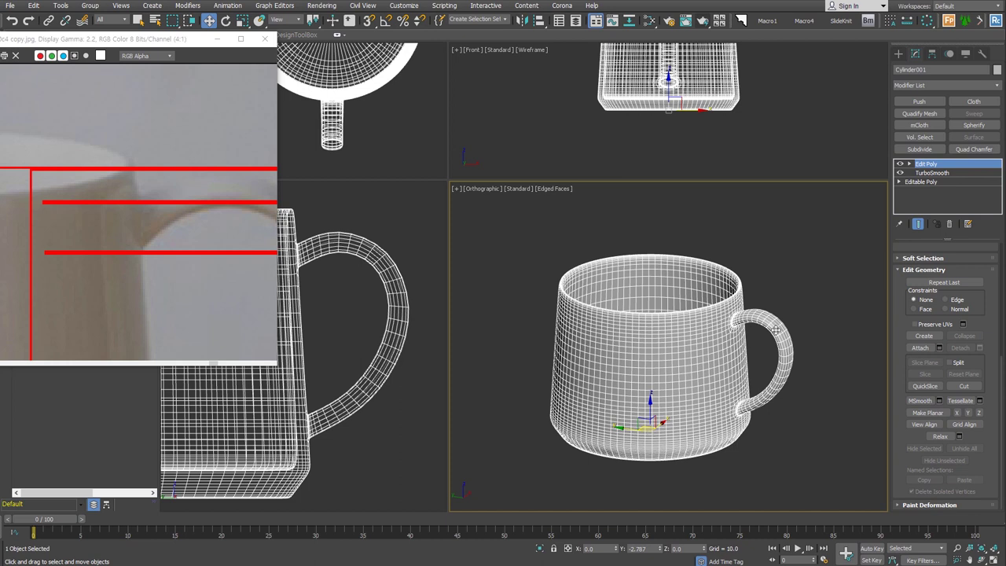
{"action": "scroll", "coordinate": [391, 338], "scroll_direction": "up", "scroll_amount": 4}
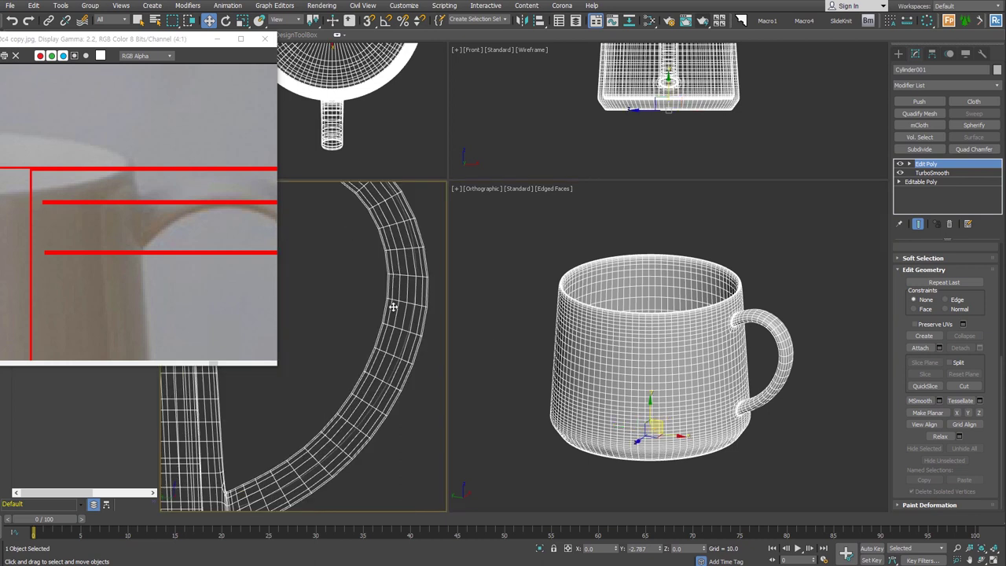
- Delete the Edit Poly modifier, orbit around the mug, and select Editable Poly in the stack
{"action": "left_click", "coordinate": [949, 224]}
{"action": "scroll", "coordinate": [795, 361], "scroll_direction": "down", "scroll_amount": 2}
{"action": "middle_click_drag", "start_coordinate": [795, 360], "coordinate": [797, 338], "text": "alt"}
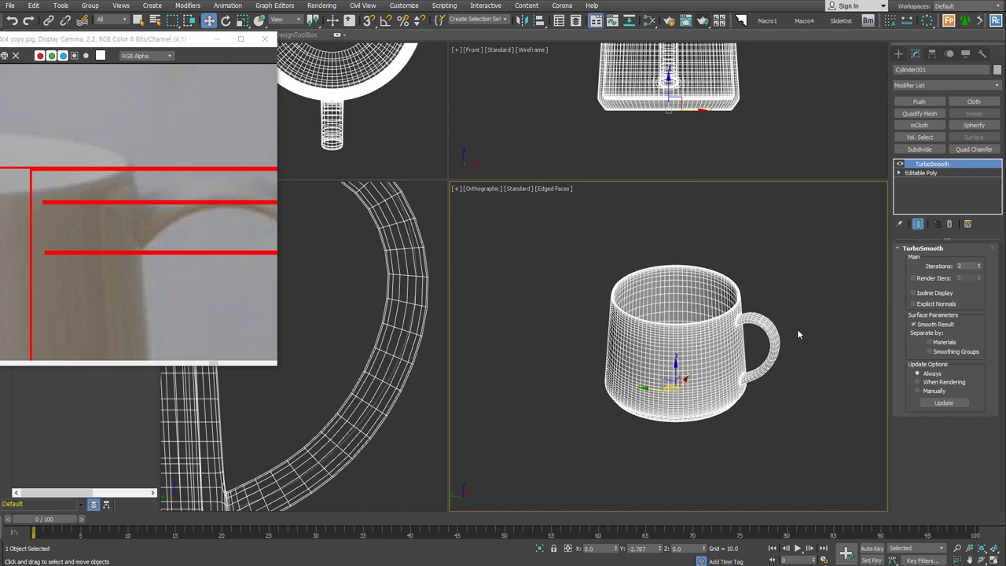
{"action": "scroll", "coordinate": [173, 270], "scroll_direction": "down", "scroll_amount": 2}
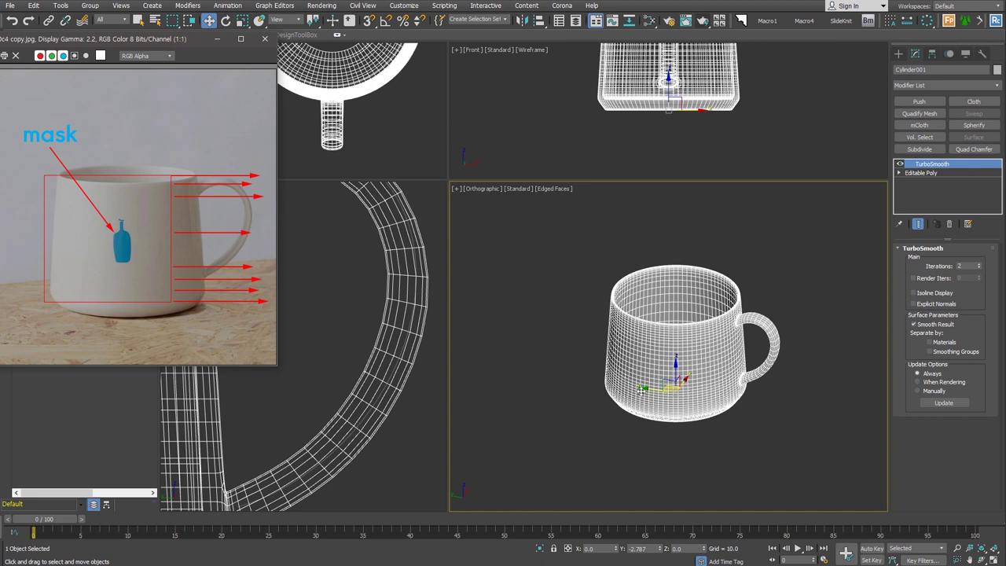
{"action": "middle_click_drag", "start_coordinate": [652, 365], "coordinate": [769, 361], "text": "alt"}
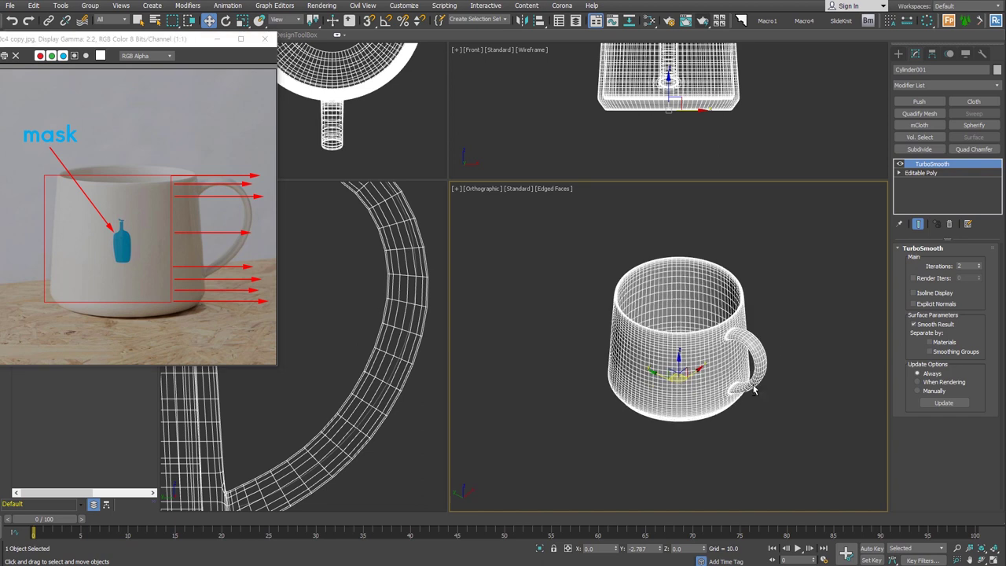
{"action": "middle_click_drag", "start_coordinate": [602, 393], "coordinate": [688, 302], "text": "alt"}
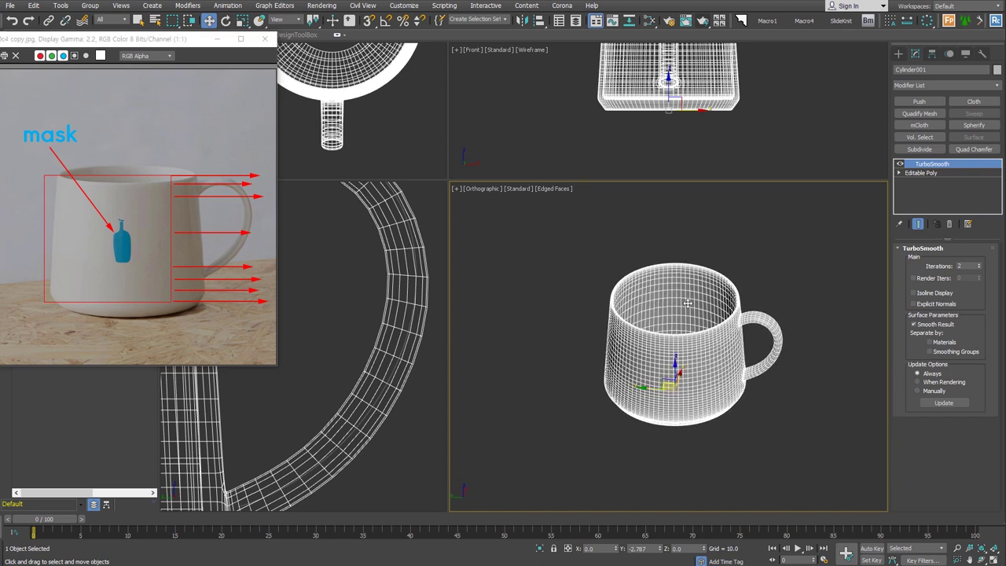
{"action": "left_click", "coordinate": [954, 173]}
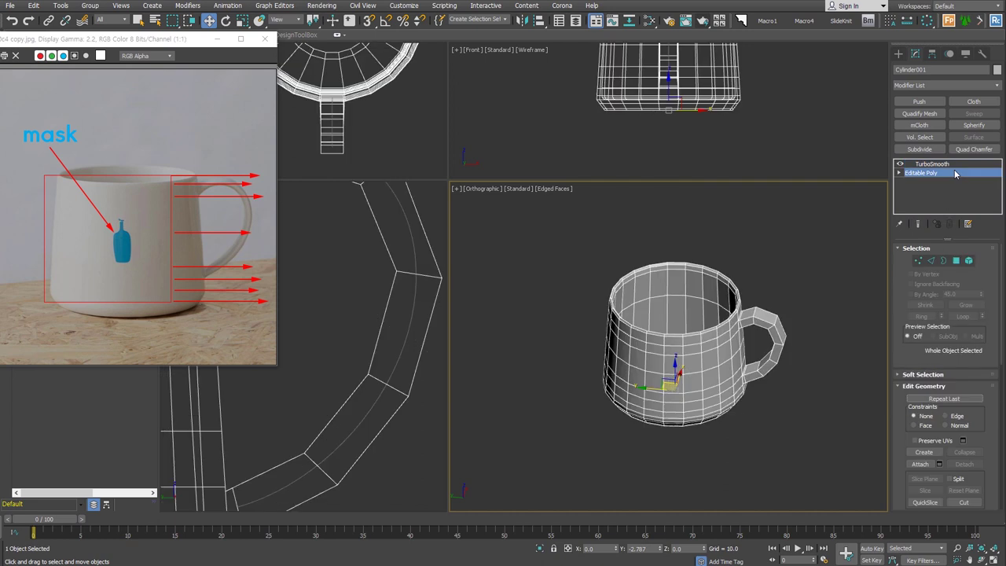
- In Polygon mode with By Angle enabled, select all the inner cup faces
{"action": "left_click", "coordinate": [956, 260]}
{"action": "left_click", "coordinate": [921, 293]}
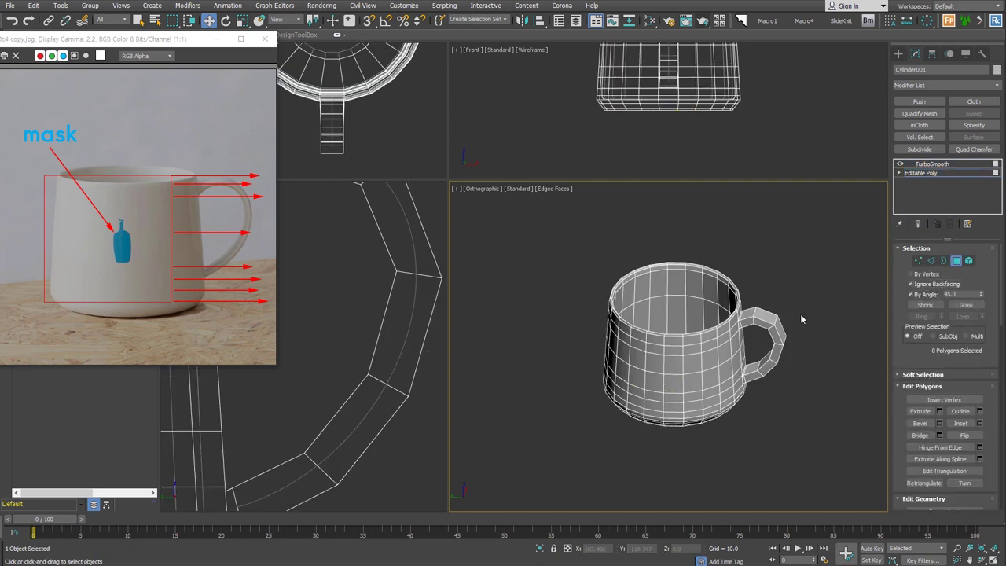
{"action": "left_click", "coordinate": [705, 293]}
{"action": "mouse_move", "coordinate": [713, 389]}
{"action": "middle_mouse_down", "text": "alt"}
{"action": "mouse_move", "coordinate": [710, 408]}
{"action": "mouse_move", "coordinate": [707, 379]}
{"action": "middle_mouse_up", "text": "alt"}
{"action": "scroll", "coordinate": [907, 338], "scroll_direction": "down", "scroll_amount": 3}
{"action": "scroll", "coordinate": [910, 393], "scroll_direction": "down", "scroll_amount": 3}
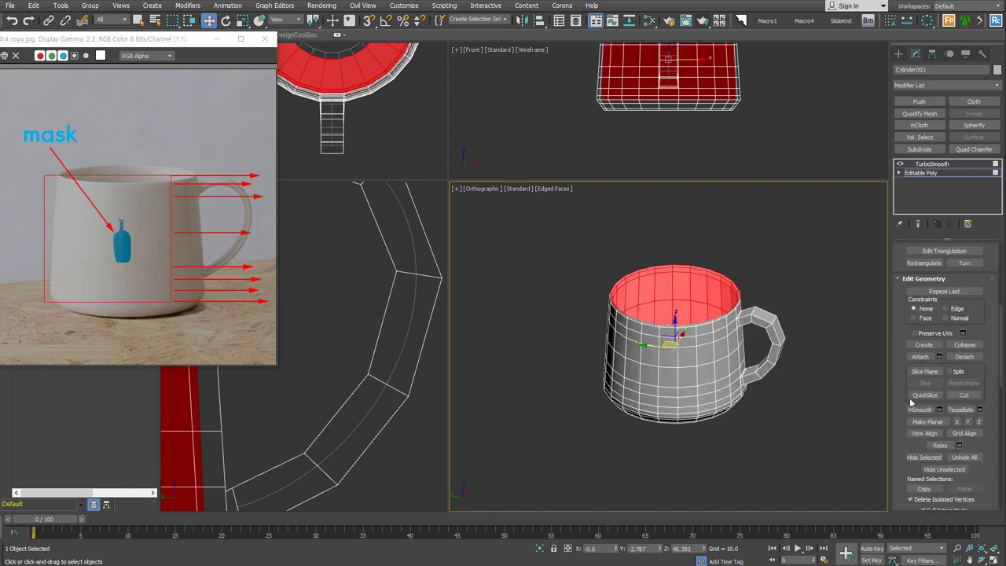
{"action": "scroll", "coordinate": [911, 402], "scroll_direction": "down", "scroll_amount": 5}
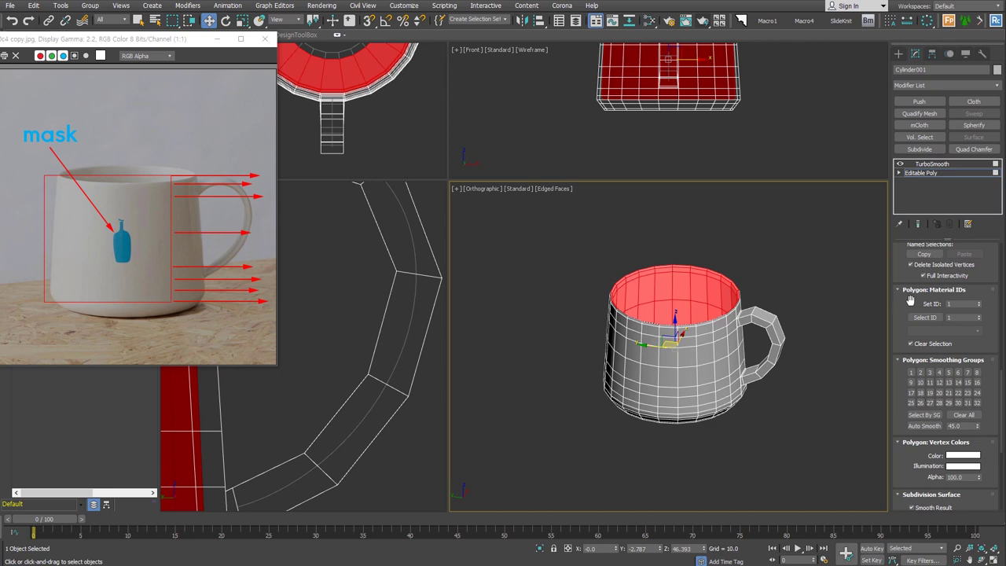
- Give the inner faces material ID 2, invert to the body, and show the TurboSmooth result
{"action": "left_click", "coordinate": [978, 301]}
{"action": "key", "text": "ctrl+i"}
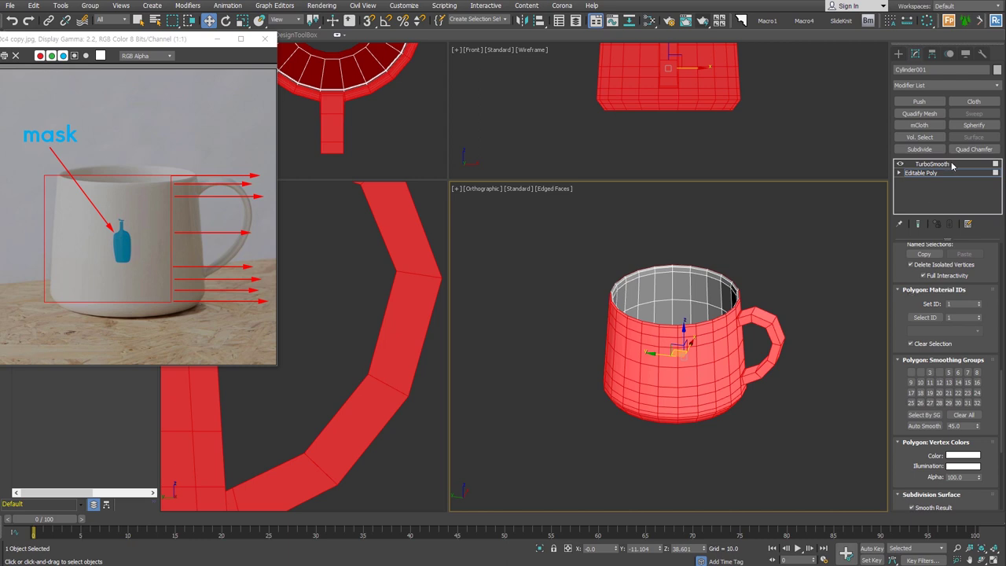
{"action": "left_click", "coordinate": [920, 172]}
{"action": "left_click", "coordinate": [932, 163]}
- Raise TurboSmooth to 3 iterations
{"action": "left_click", "coordinate": [979, 265]}
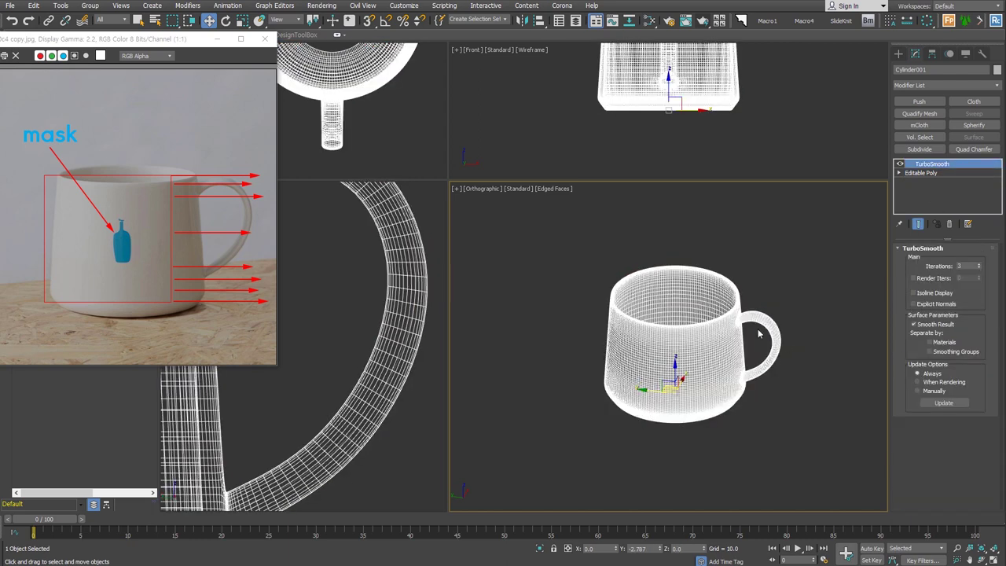
{"action": "scroll", "coordinate": [751, 314], "scroll_direction": "up", "scroll_amount": 2}
{"action": "scroll", "coordinate": [774, 308], "scroll_direction": "up", "scroll_amount": 1}
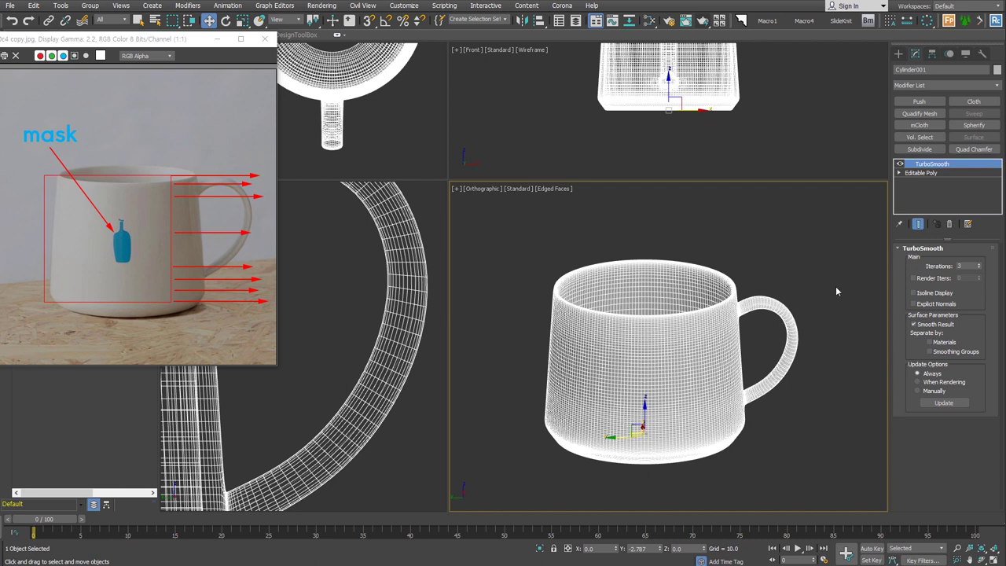
{"action": "middle_click_drag", "start_coordinate": [774, 309], "coordinate": [780, 346], "text": "alt"}
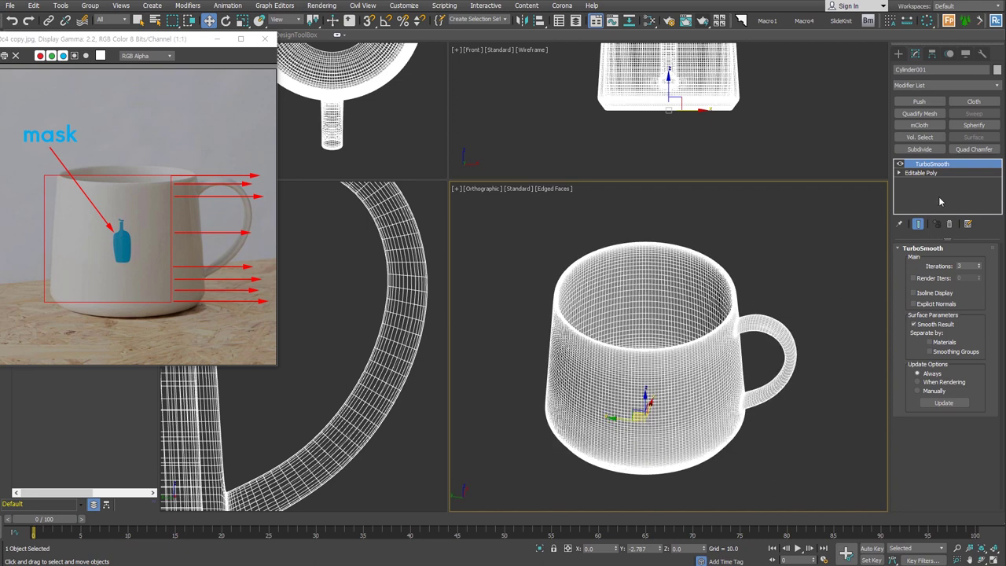
- Add an Edit Poly above TurboSmooth and collapse the inner bottom border to close the hole
{"action": "key", "text": "2"}
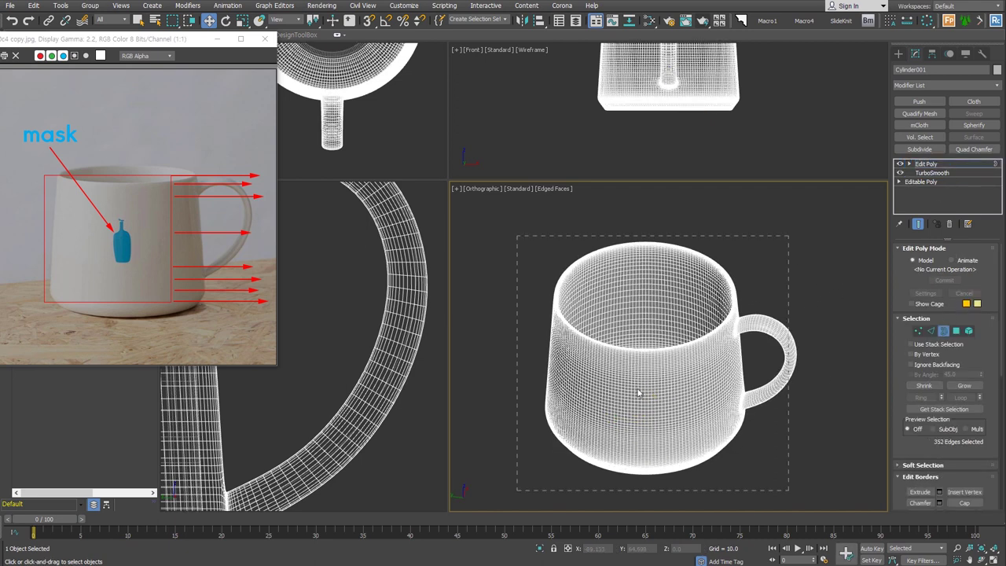
{"action": "middle_click_drag", "start_coordinate": [638, 393], "coordinate": [684, 381], "text": "alt"}
{"action": "left_click_drag", "start_coordinate": [914, 457], "coordinate": [921, 334]}
{"action": "scroll", "coordinate": [922, 334], "scroll_direction": "down", "scroll_amount": 4}
{"action": "left_click", "coordinate": [965, 392]}
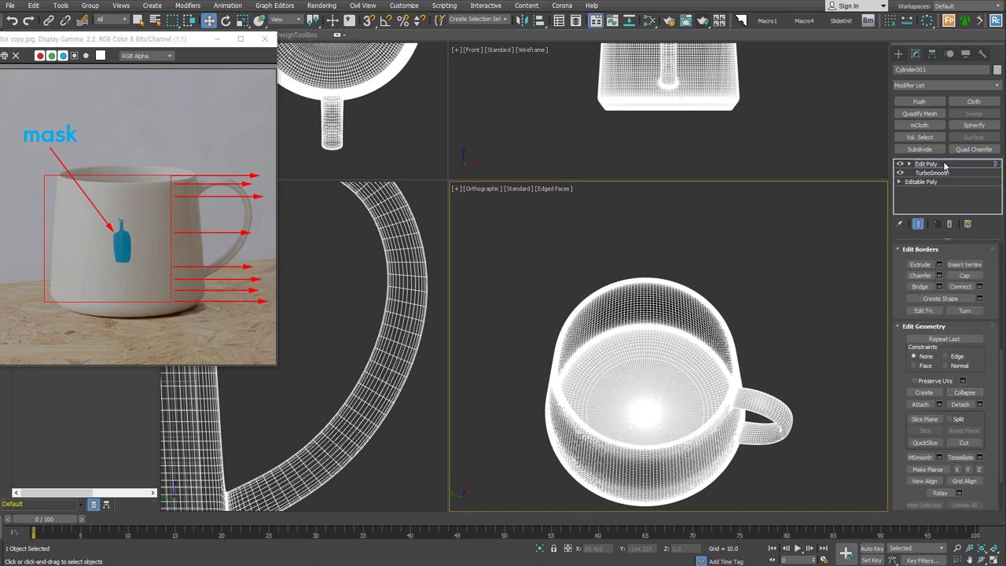
{"action": "left_click", "coordinate": [947, 165]}
- Select all of the mug's polygons, then invert the selection to the interior polygons
{"action": "left_click", "coordinate": [910, 163]}
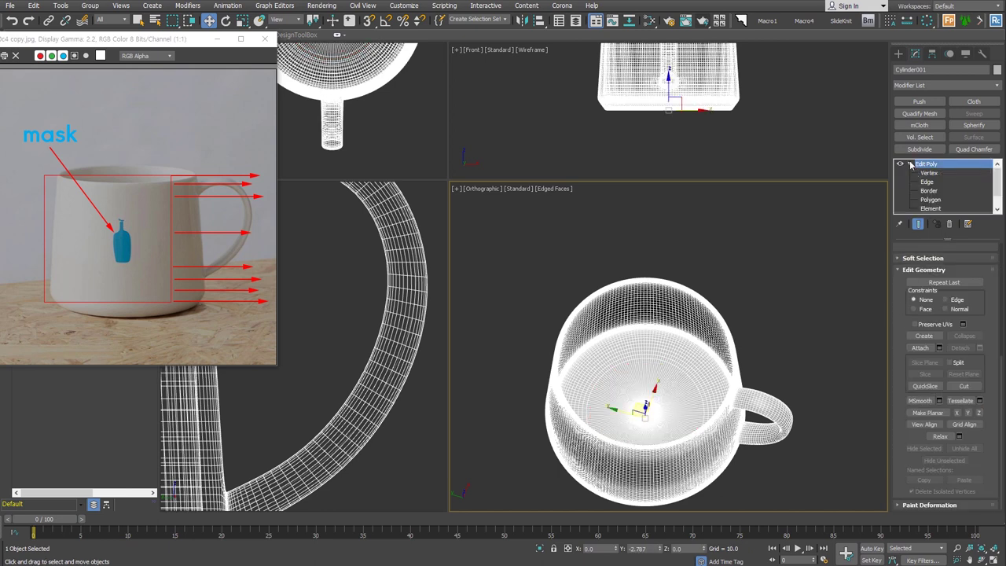
{"action": "left_click", "coordinate": [930, 199]}
{"action": "key", "text": "ctrl+a"}
{"action": "mouse_move", "coordinate": [731, 425]}
{"action": "middle_mouse_down", "text": "alt"}
{"action": "mouse_move", "coordinate": [726, 367]}
{"action": "mouse_move", "coordinate": [851, 425]}
{"action": "middle_mouse_up", "text": "alt"}
{"action": "scroll", "coordinate": [944, 369], "scroll_direction": "down", "scroll_amount": 3}
{"action": "scroll", "coordinate": [949, 370], "scroll_direction": "down", "scroll_amount": 3}
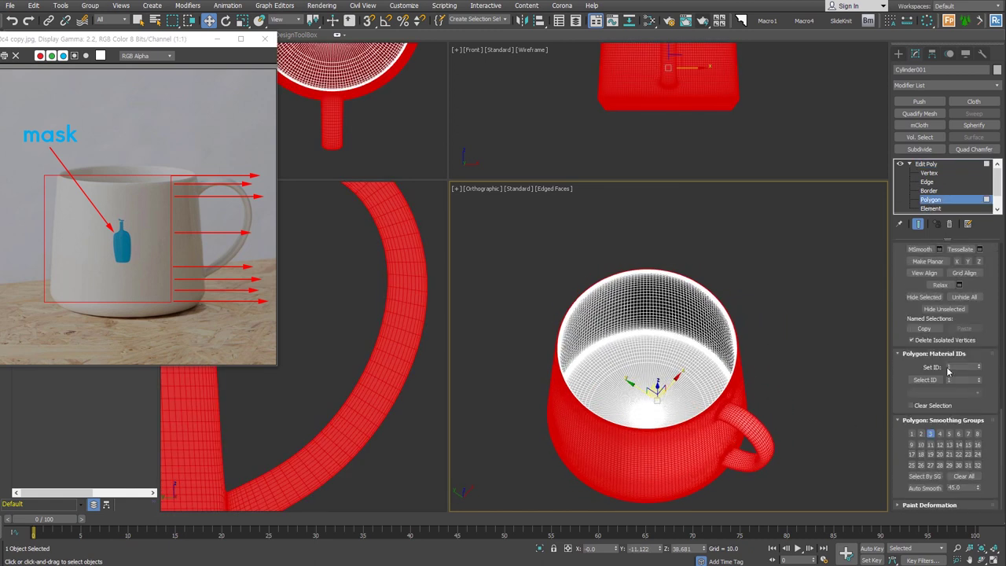
{"action": "key", "text": "ctrl+i"}
{"action": "type", "text": "2"}
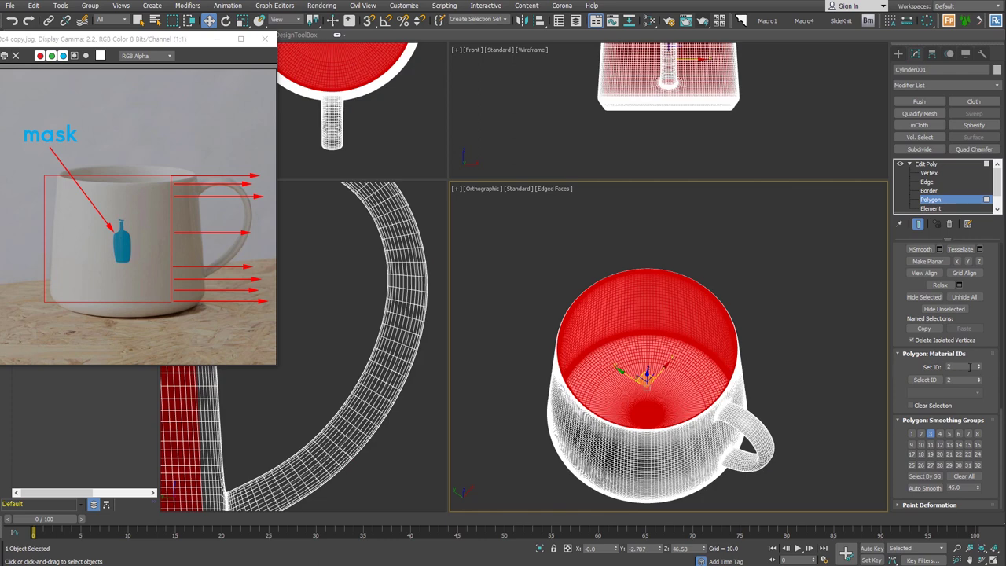
{"action": "left_click", "coordinate": [922, 164]}
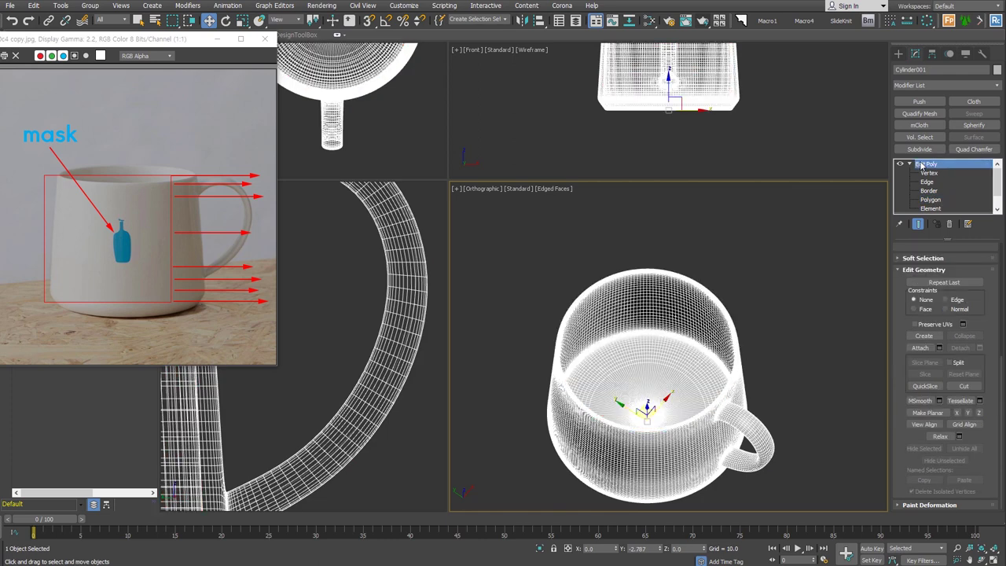
- Switch the viewport to a centred Left view of the mug
{"action": "mouse_move", "coordinate": [745, 351]}
{"action": "middle_mouse_down", "text": "alt"}
{"action": "mouse_move", "coordinate": [746, 313]}
{"action": "mouse_move", "coordinate": [742, 367]}
{"action": "mouse_move", "coordinate": [788, 368]}
{"action": "mouse_move", "coordinate": [779, 399]}
{"action": "middle_mouse_up", "text": "alt"}
{"action": "key", "text": "p"}
{"action": "scroll", "coordinate": [752, 364], "scroll_direction": "down", "scroll_amount": 1}
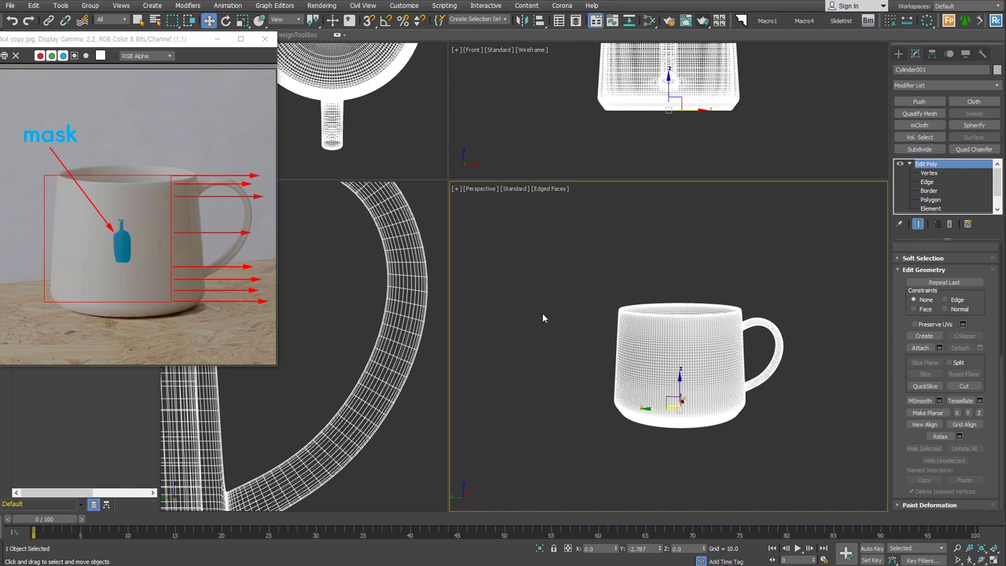
{"action": "scroll", "coordinate": [541, 317], "scroll_direction": "up", "scroll_amount": 2}
{"action": "key", "text": "l"}
{"action": "middle_click_drag", "start_coordinate": [726, 385], "coordinate": [693, 318]}
{"action": "scroll", "coordinate": [693, 318], "scroll_direction": "up", "scroll_amount": 2}
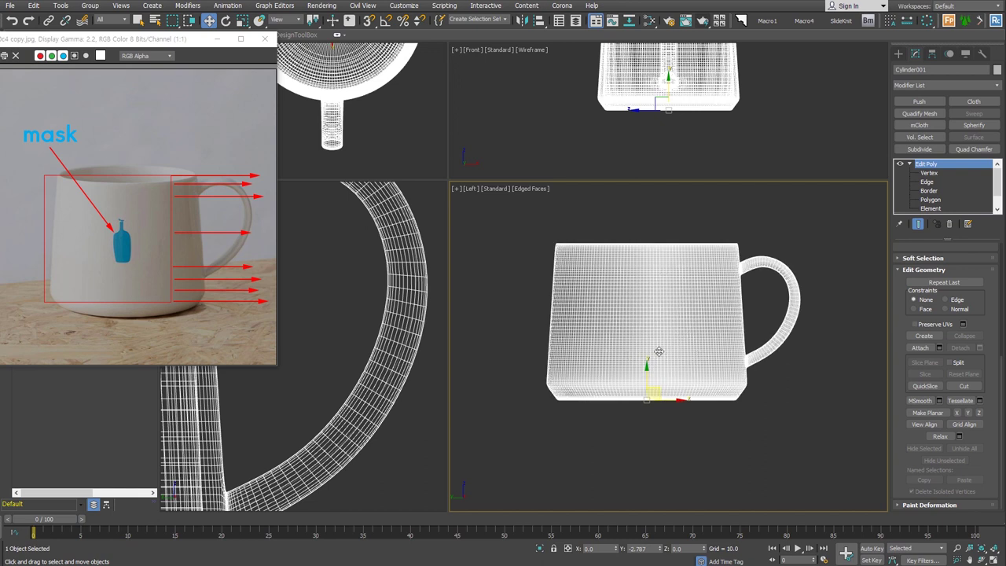
{"action": "middle_click_drag", "start_coordinate": [786, 316], "coordinate": [778, 321]}
- Add a UVW Map to the mug, aligned to the Left view
{"action": "key", "text": "ctrl+u"}
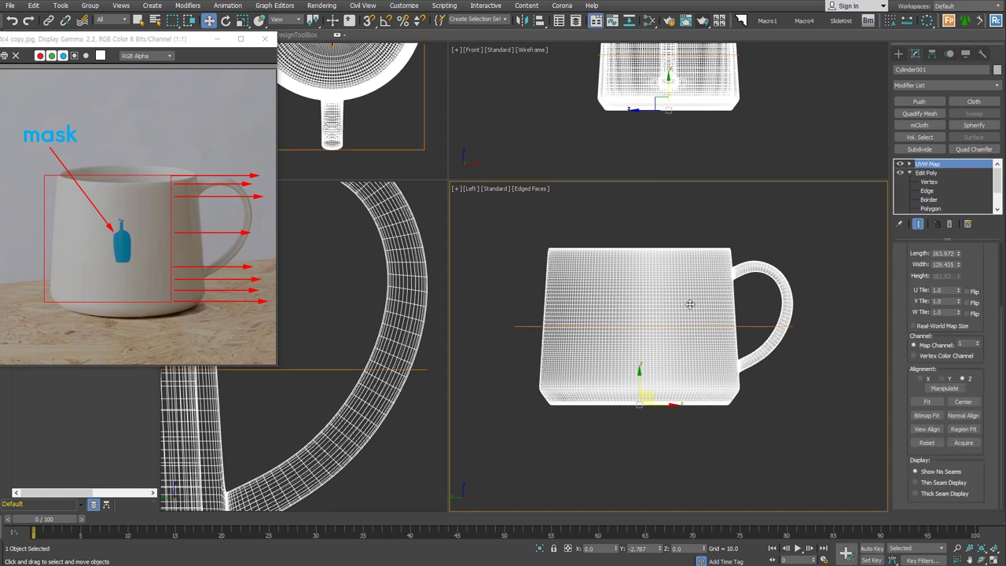
{"action": "mouse_move", "coordinate": [692, 319]}
{"action": "middle_mouse_down", "text": "alt"}
{"action": "mouse_move", "coordinate": [656, 401]}
{"action": "mouse_move", "coordinate": [676, 398]}
{"action": "middle_mouse_up", "text": "alt"}
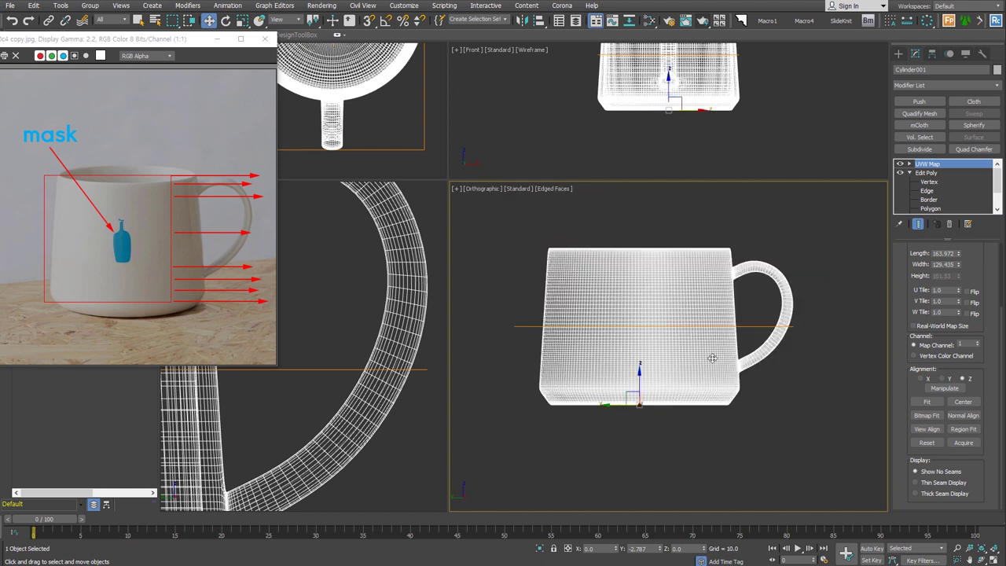
{"action": "key", "text": "l"}
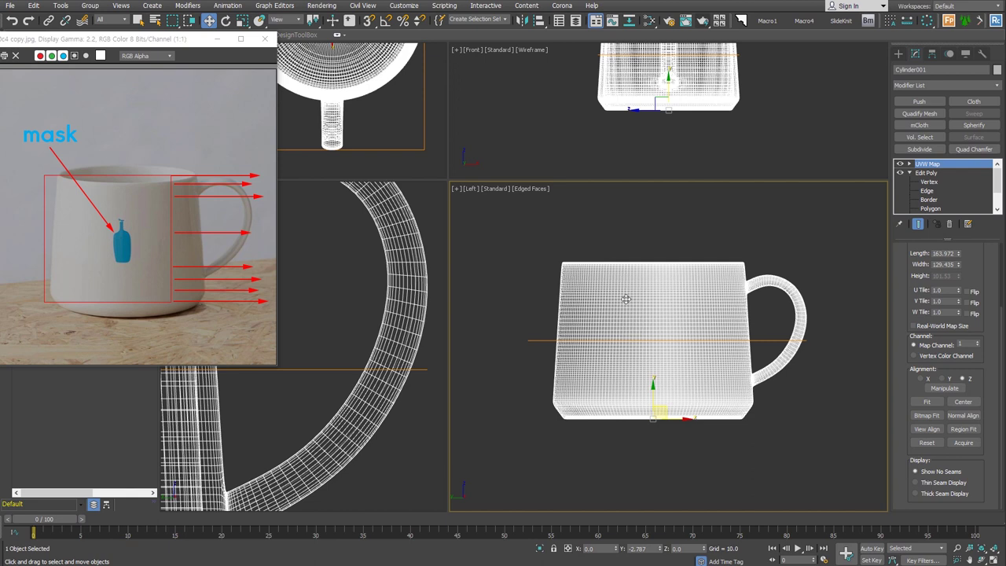
{"action": "left_click", "coordinate": [926, 429]}
{"action": "scroll", "coordinate": [938, 433], "scroll_direction": "up", "scroll_amount": 2}
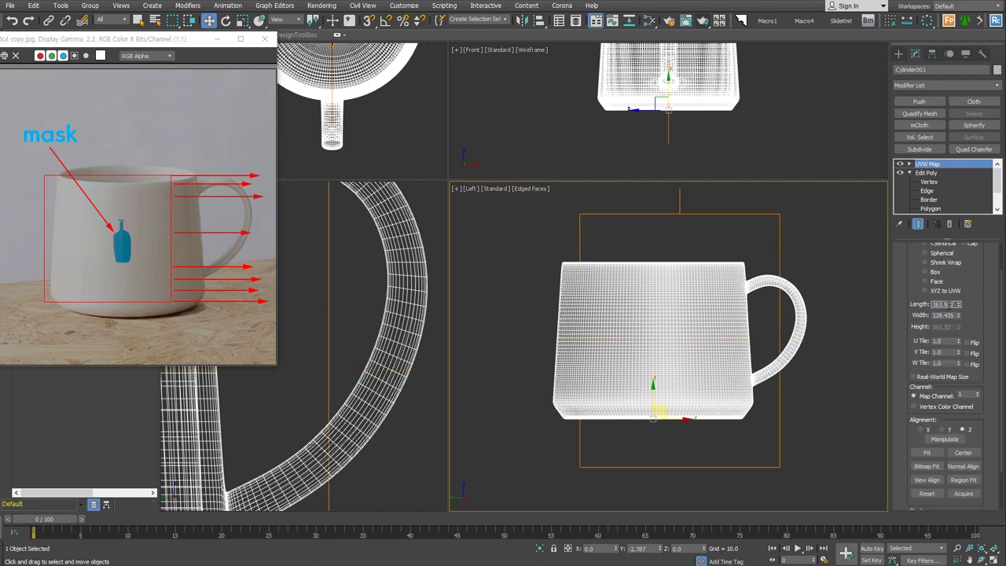
{"action": "type", "text": "100"}
- Set the UVW Map size to 60 × 60 and show the Left view in wireframe
{"action": "key", "text": "Tab"}
{"action": "type", "text": "100"}
{"action": "key", "text": "Return"}
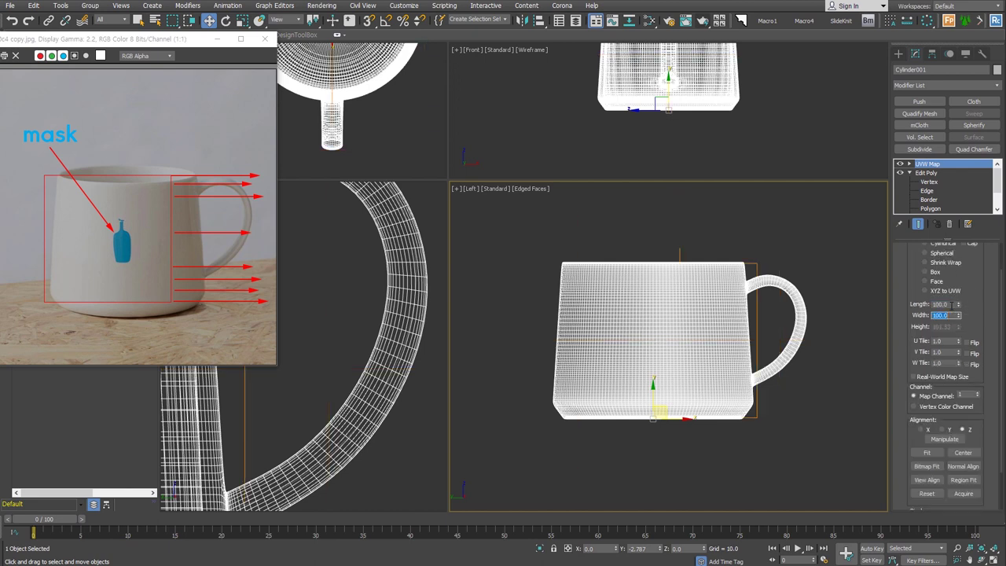
{"action": "type", "text": "60"}
{"action": "key", "text": "Tab"}
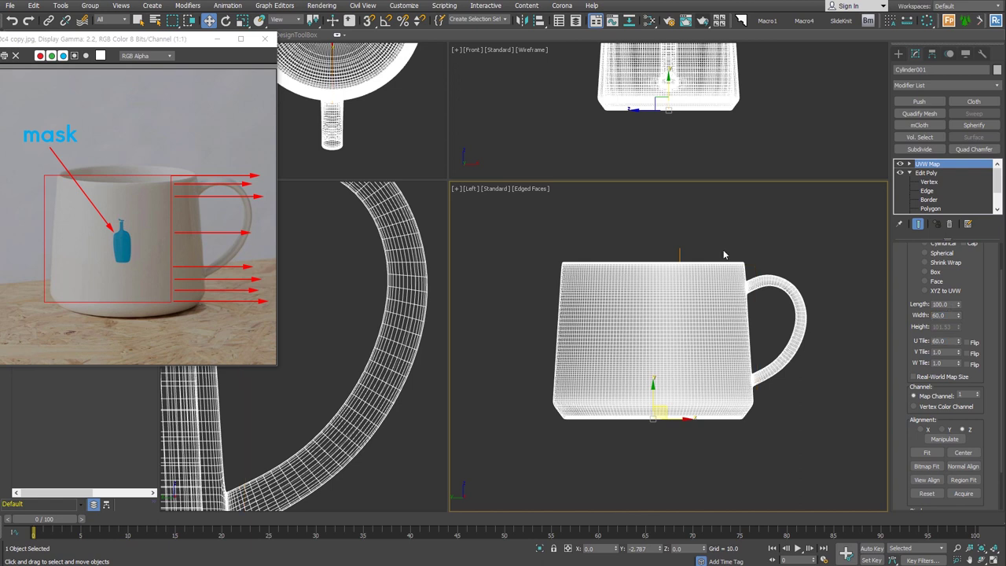
{"action": "key", "text": "F3"}
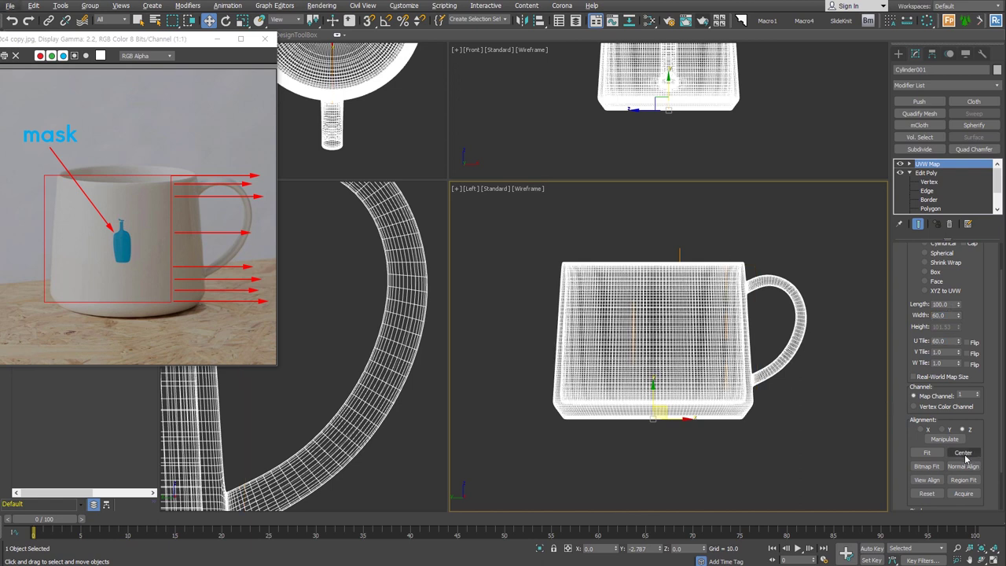
- Centre the mapping gizmo on the mug, then shift it sideways across the cup
{"action": "left_click", "coordinate": [968, 454]}
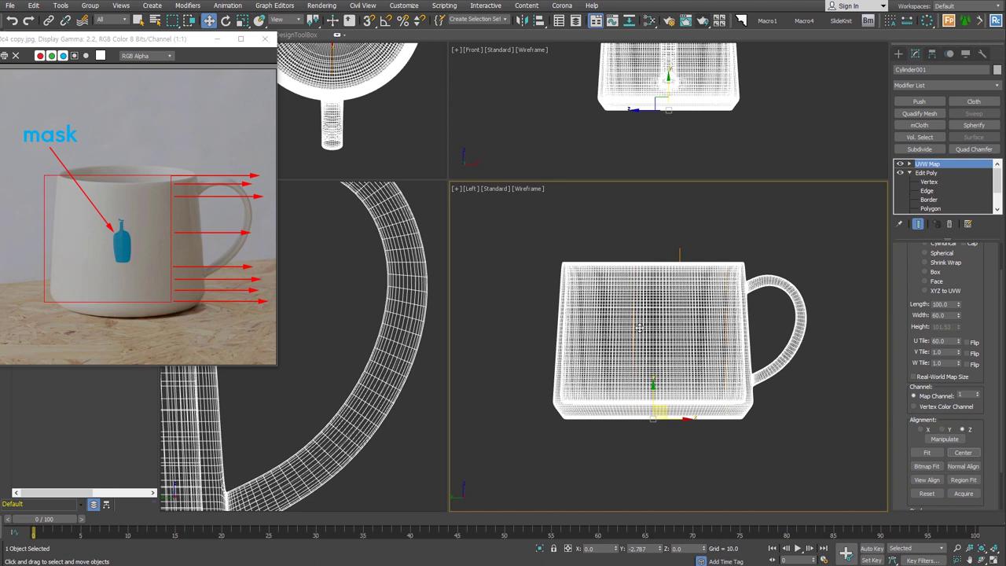
{"action": "left_click", "coordinate": [962, 164]}
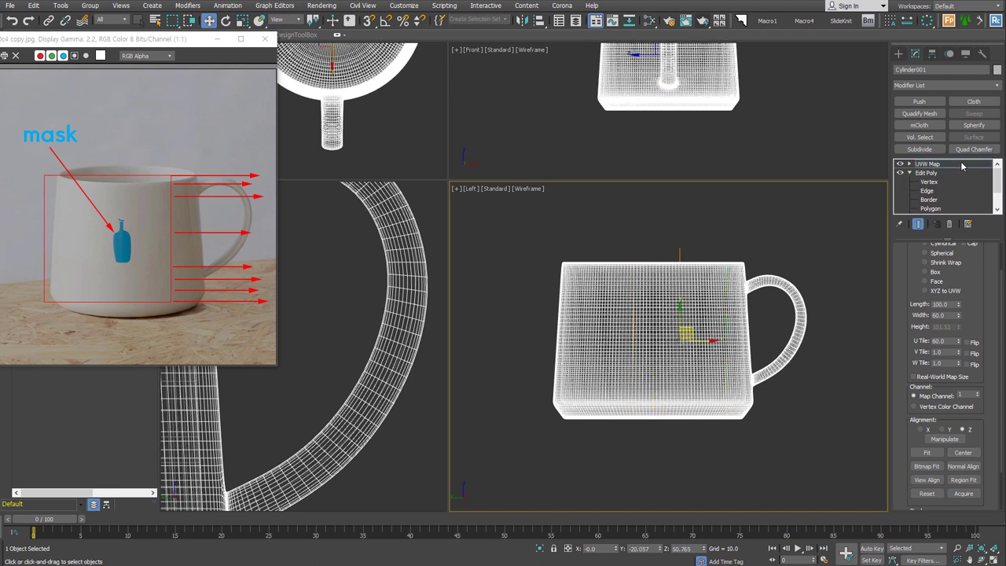
{"action": "left_click", "coordinate": [910, 163]}
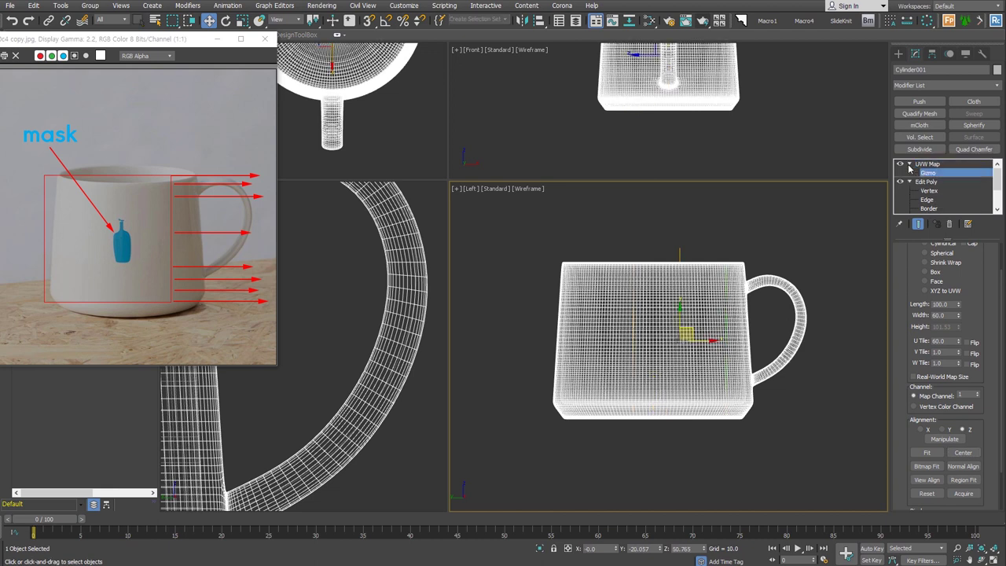
{"action": "left_click_drag", "start_coordinate": [704, 339], "coordinate": [681, 341]}
{"action": "type", "text": "60"}
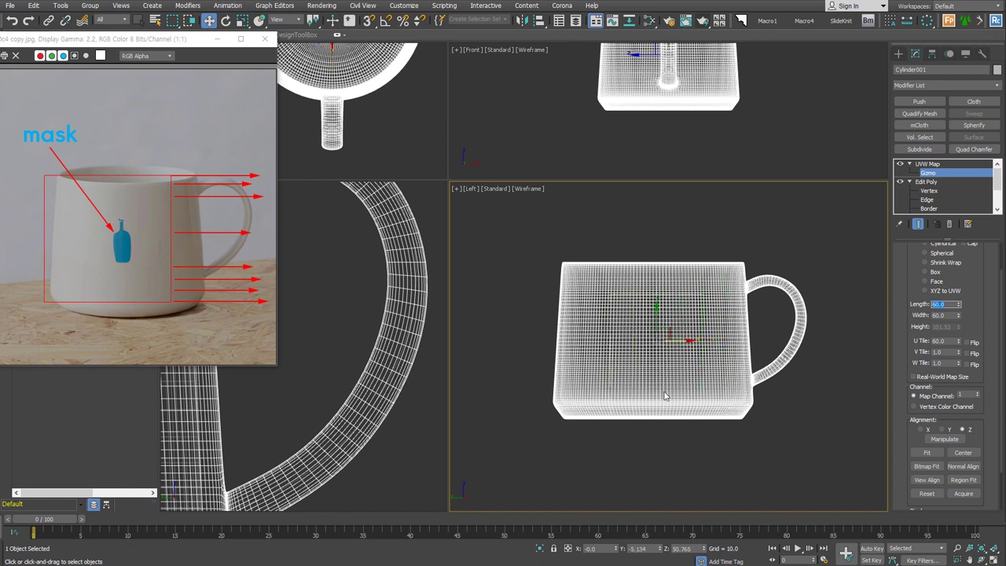
{"action": "left_click", "coordinate": [944, 165]}
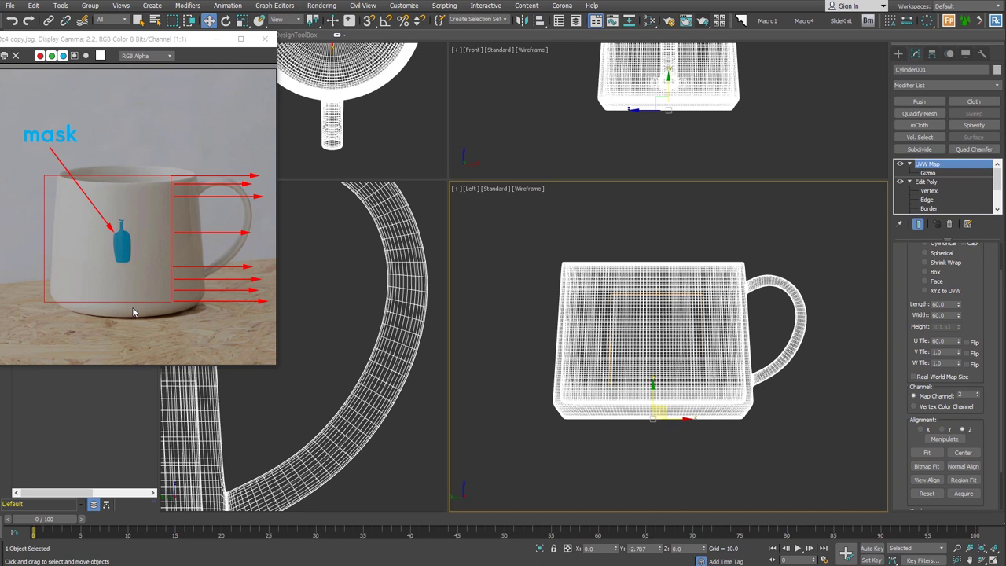
- Open the Slate Material Editor and place a Multi/Sub-Object material node
{"action": "left_click", "coordinate": [651, 22]}
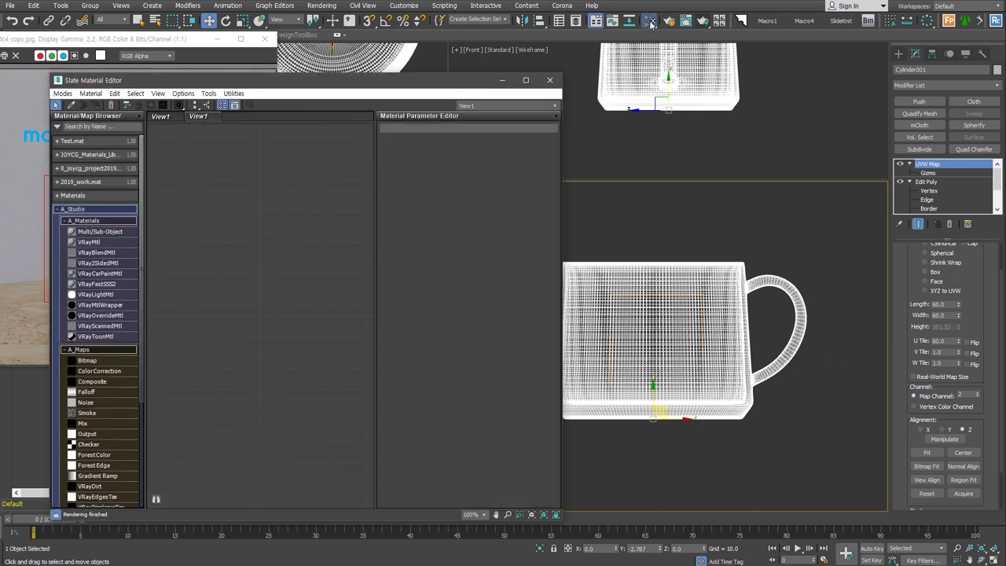
{"action": "left_click_drag", "start_coordinate": [455, 81], "coordinate": [387, 44]}
{"action": "middle_click_drag", "start_coordinate": [676, 346], "coordinate": [707, 409], "text": "alt"}
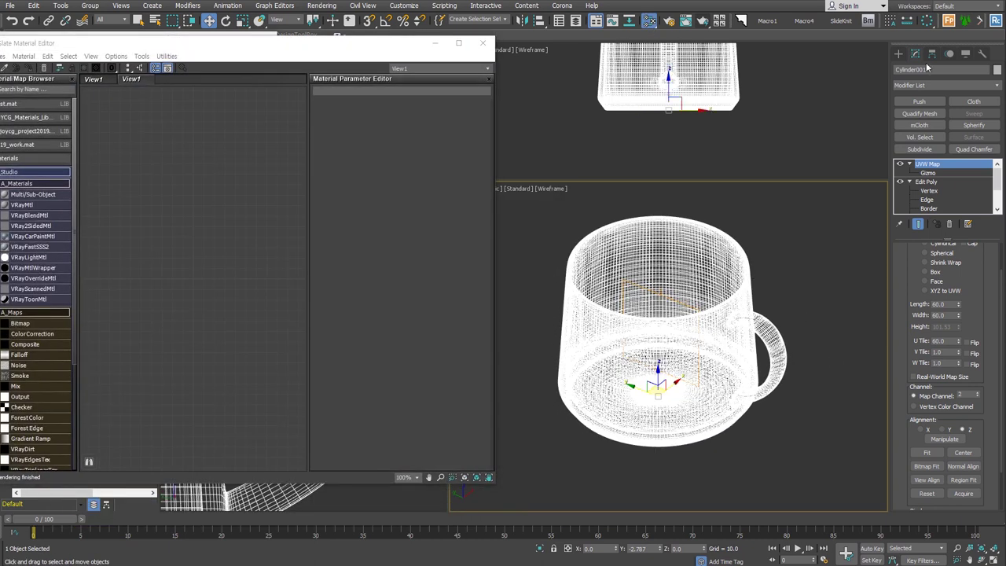
{"action": "left_click", "coordinate": [898, 54]}
{"action": "middle_click_drag", "start_coordinate": [697, 338], "coordinate": [706, 340]}
{"action": "left_click_drag", "start_coordinate": [36, 197], "coordinate": [291, 255]}
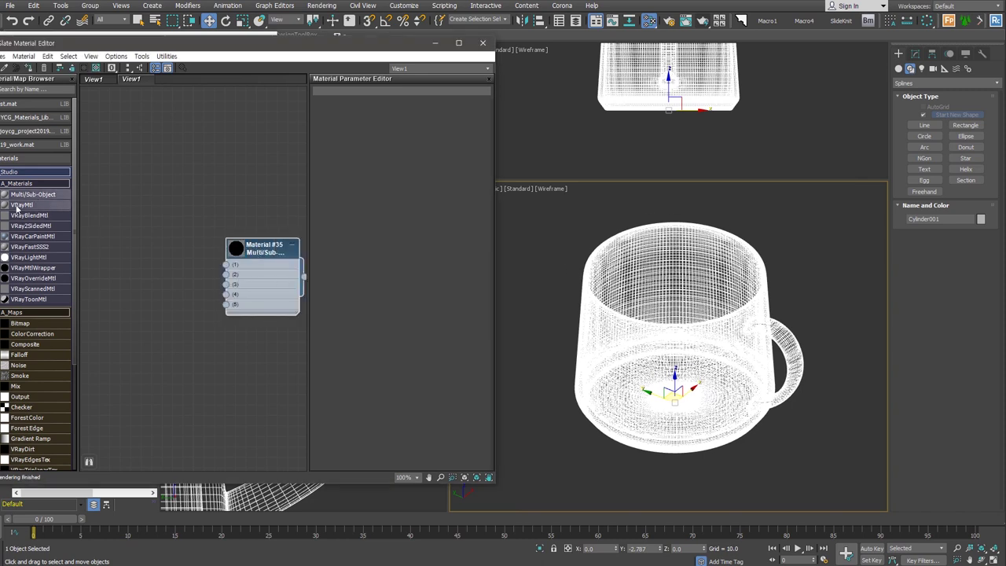
- Add a VRayMtl node, hide its unused slots, and reposition the Multi/Sub-Object node
{"action": "mouse_move", "coordinate": [17, 206]}
{"action": "left_mouse_down"}
{"action": "mouse_move", "coordinate": [168, 230]}
{"action": "mouse_move", "coordinate": [147, 173]}
{"action": "left_mouse_up"}
{"action": "right_click", "coordinate": [174, 286]}
{"action": "left_click", "coordinate": [216, 477]}
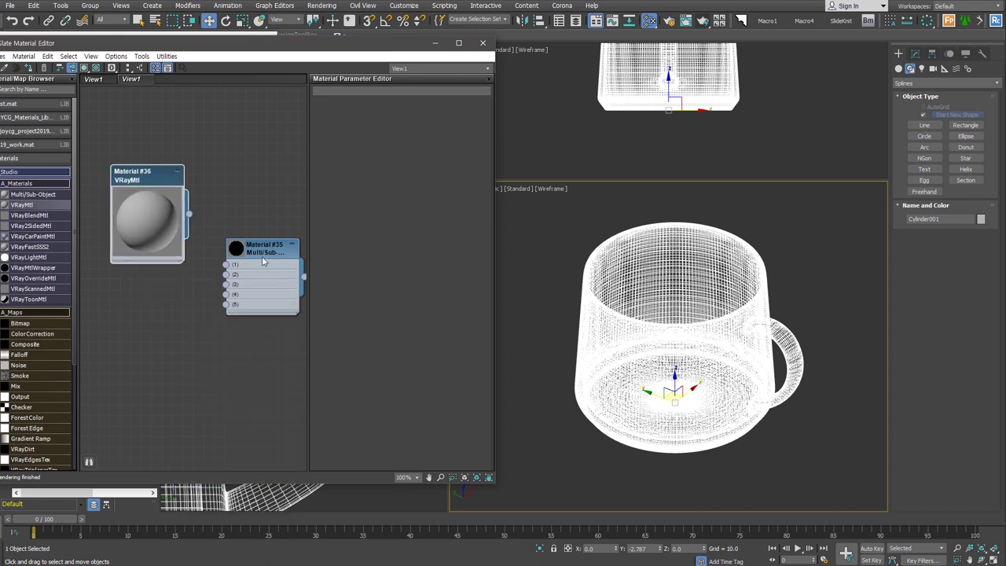
{"action": "left_click_drag", "start_coordinate": [264, 255], "coordinate": [286, 297]}
- Cut the Multi/Sub-Object material to 2 slots named out and in, and arrange the nodes
{"action": "double_click", "coordinate": [287, 297]}
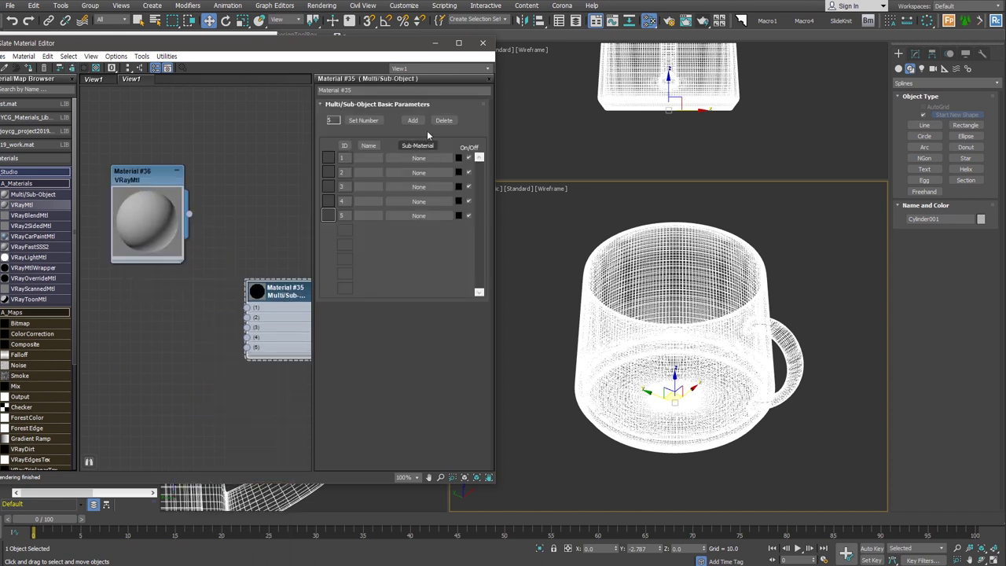
{"action": "left_click", "coordinate": [443, 120]}
{"action": "left_click", "coordinate": [444, 120]}
{"action": "left_click", "coordinate": [443, 120]}
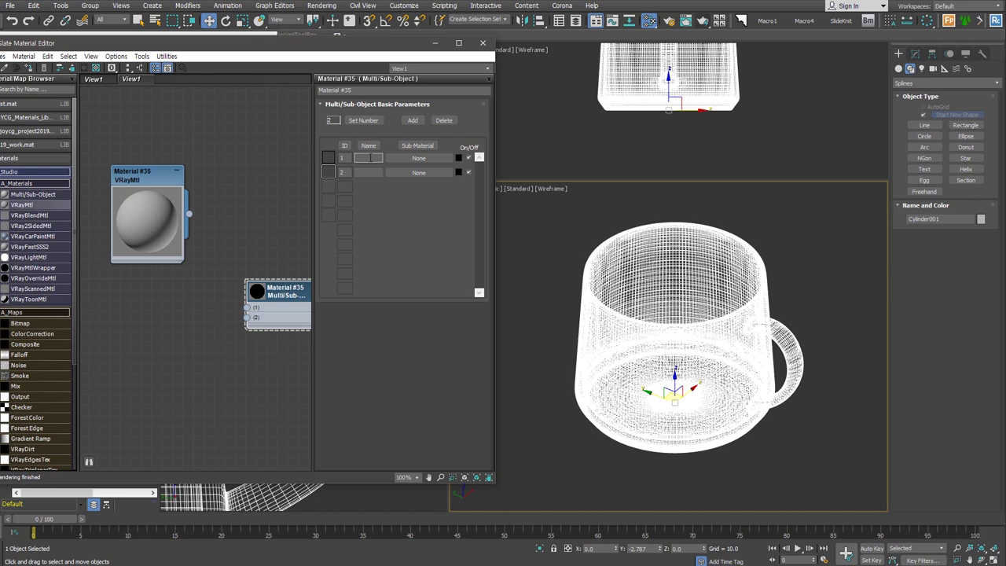
{"action": "type", "text": "in"}
{"action": "left_click", "coordinate": [378, 158]}
{"action": "type", "text": "out"}
{"action": "left_click_drag", "start_coordinate": [141, 177], "coordinate": [164, 177]}
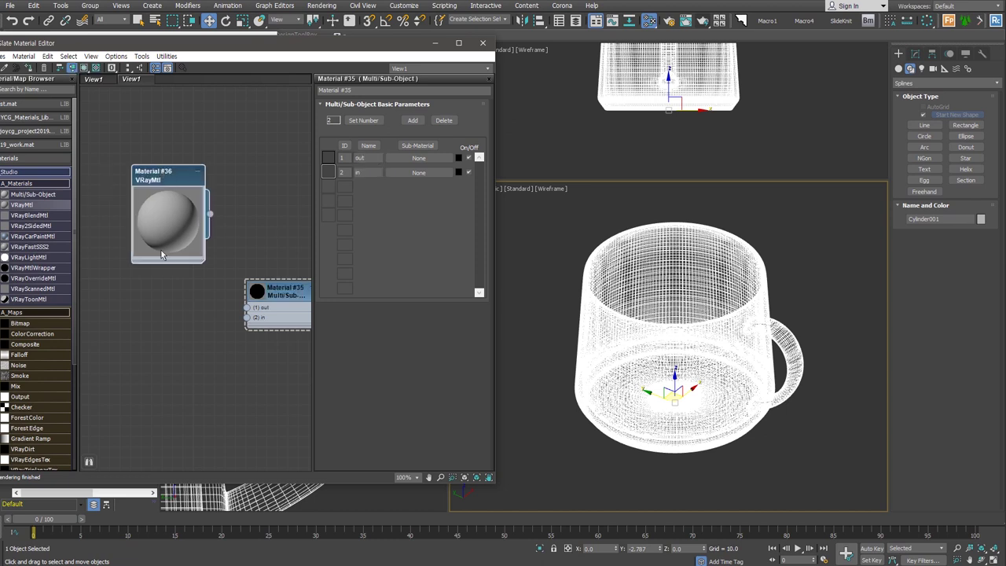
{"action": "middle_click_drag", "start_coordinate": [170, 255], "coordinate": [226, 285]}
{"action": "left_click_drag", "start_coordinate": [222, 208], "coordinate": [157, 180]}
- Set Material #36's diffuse to a light grey around 190 with slightly lowered blue
{"action": "double_click", "coordinate": [157, 181]}
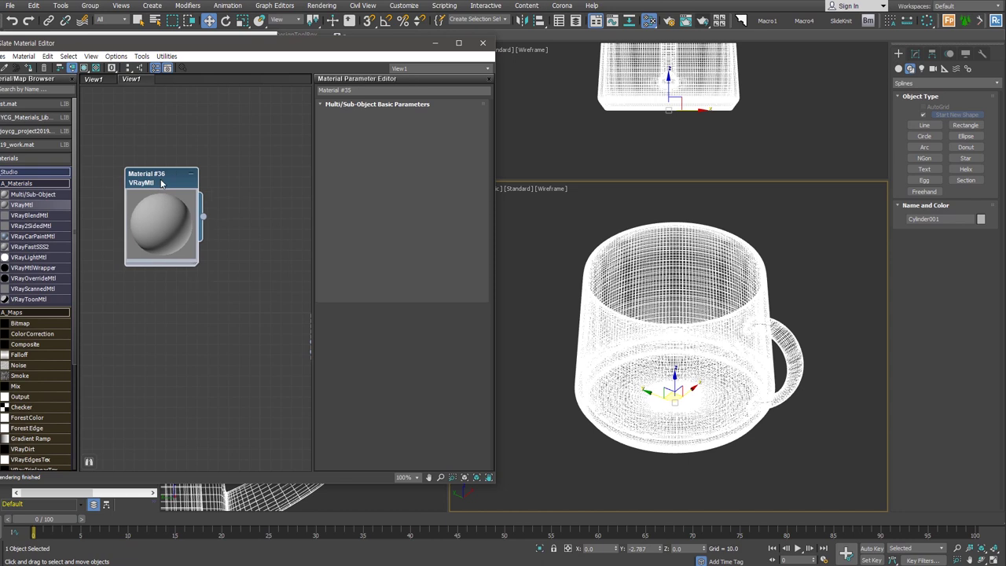
{"action": "left_click", "coordinate": [371, 117]}
{"action": "left_click_drag", "start_coordinate": [431, 112], "coordinate": [431, 110]}
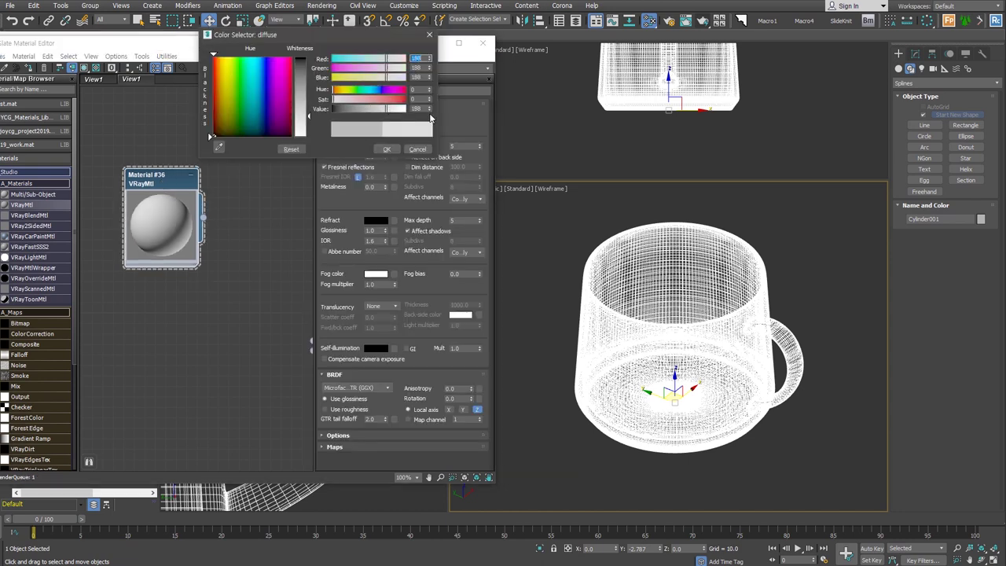
{"action": "left_click_drag", "start_coordinate": [387, 79], "coordinate": [386, 81]}
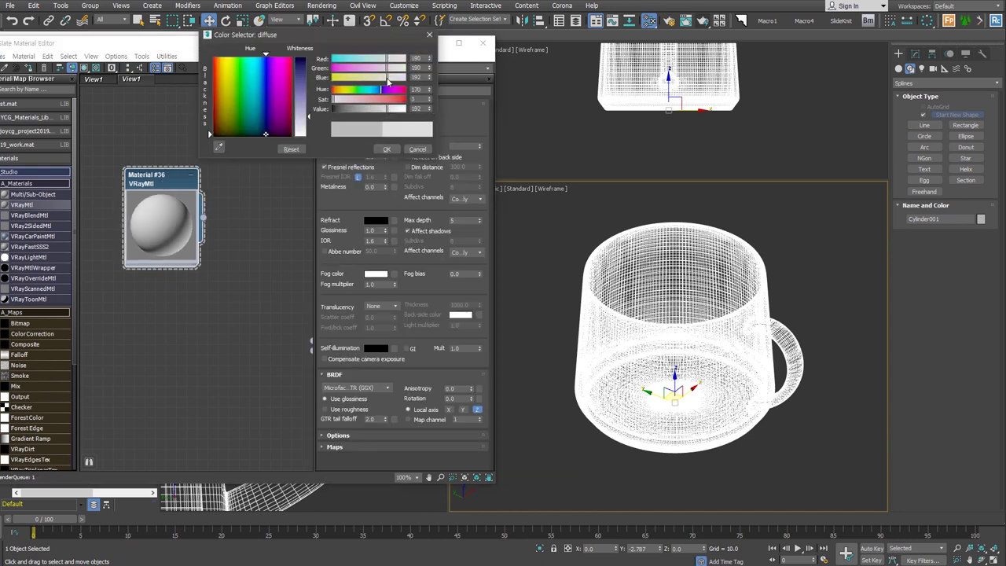
{"action": "left_click", "coordinate": [386, 149]}
- Make Material #36's reflection white and show a checkered background in its preview
{"action": "left_click", "coordinate": [376, 146]}
{"action": "left_click_drag", "start_coordinate": [333, 109], "coordinate": [409, 109]}
{"action": "left_click", "coordinate": [386, 148]}
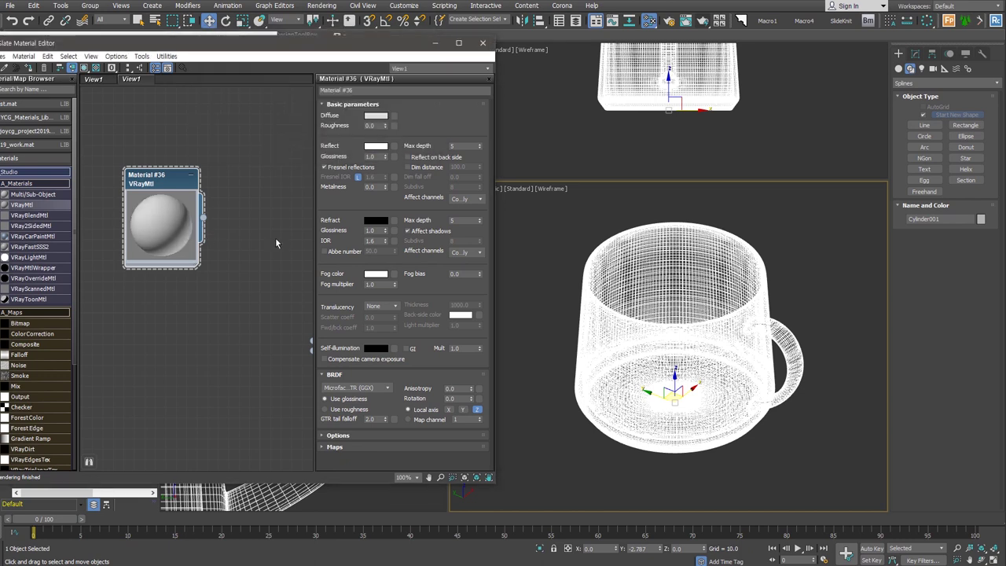
{"action": "left_click", "coordinate": [96, 68]}
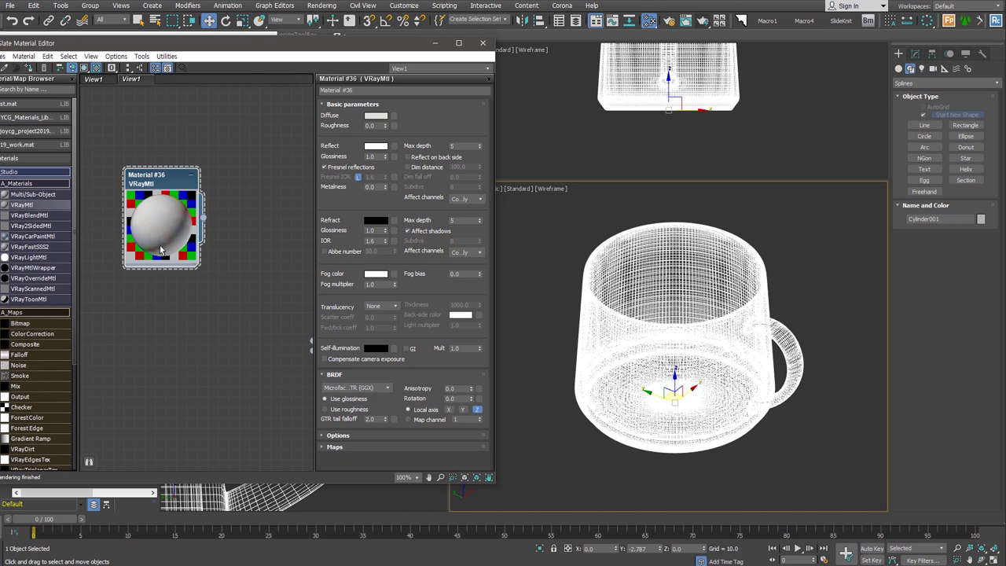
- Give the cloned Material #37 a blue diffuse colour
{"action": "mouse_move", "coordinate": [166, 184]}
{"action": "left_mouse_down"}
{"action": "mouse_move", "coordinate": [156, 141]}
{"action": "mouse_move", "coordinate": [158, 245]}
{"action": "left_mouse_up"}
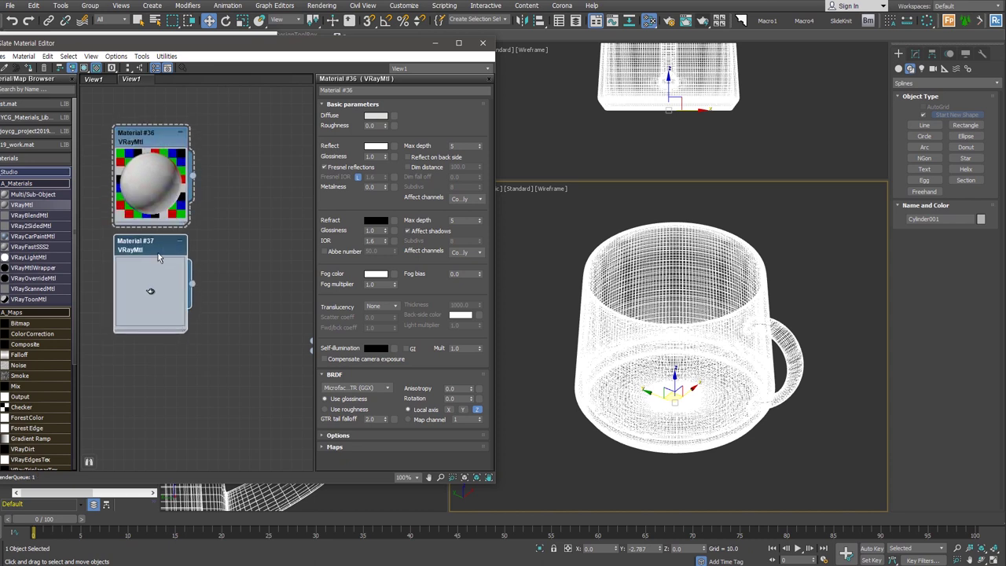
{"action": "double_click", "coordinate": [158, 245]}
{"action": "left_click", "coordinate": [376, 116]}
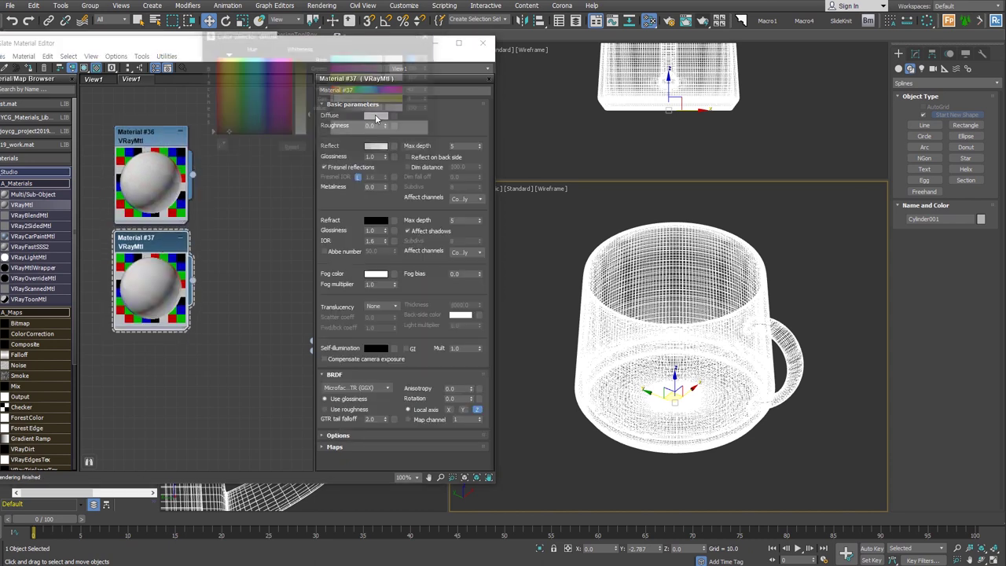
{"action": "left_click_drag", "start_coordinate": [256, 67], "coordinate": [258, 91]}
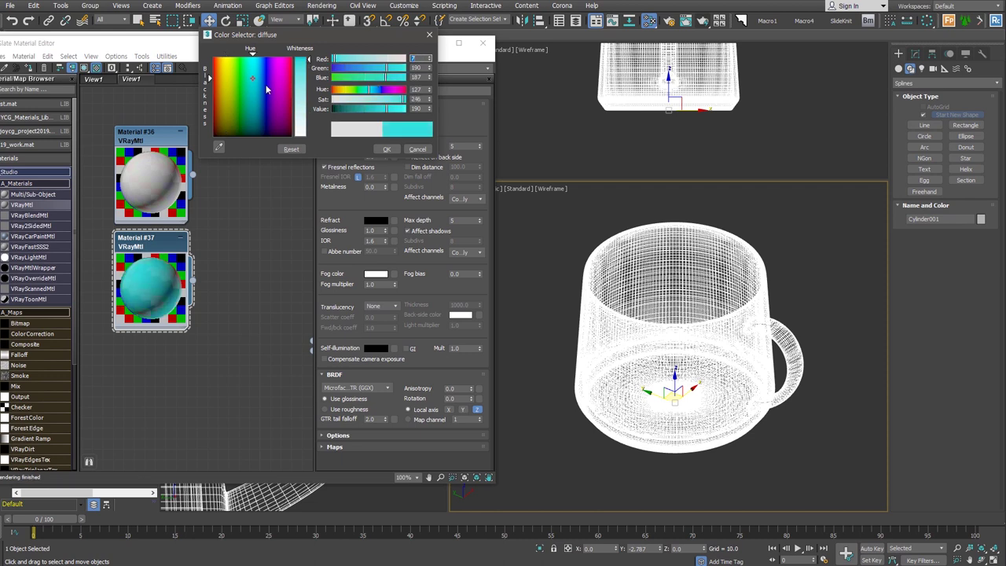
{"action": "left_click", "coordinate": [386, 149]}
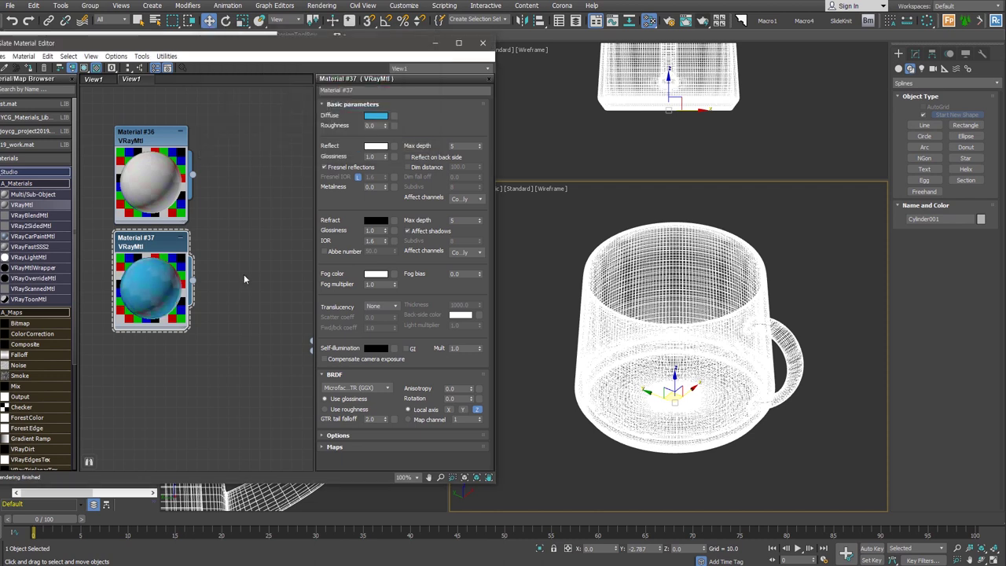
{"action": "middle_click_drag", "start_coordinate": [177, 194], "coordinate": [156, 183]}
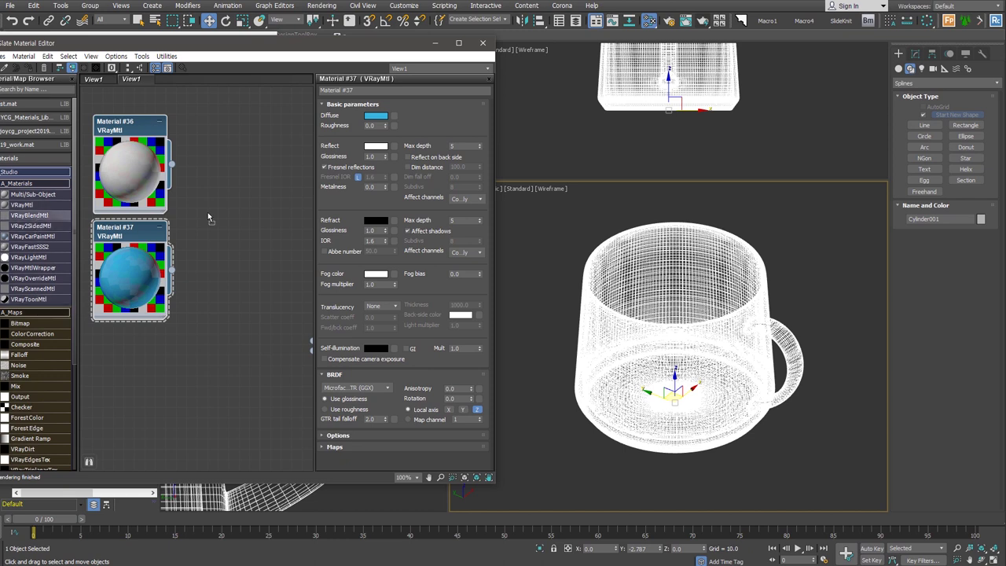
- Add a VRayBlendMtl node and a Bitmap node loaded with jmask1.jpg, then arrange the nodes
{"action": "left_click_drag", "start_coordinate": [208, 218], "coordinate": [250, 186]}
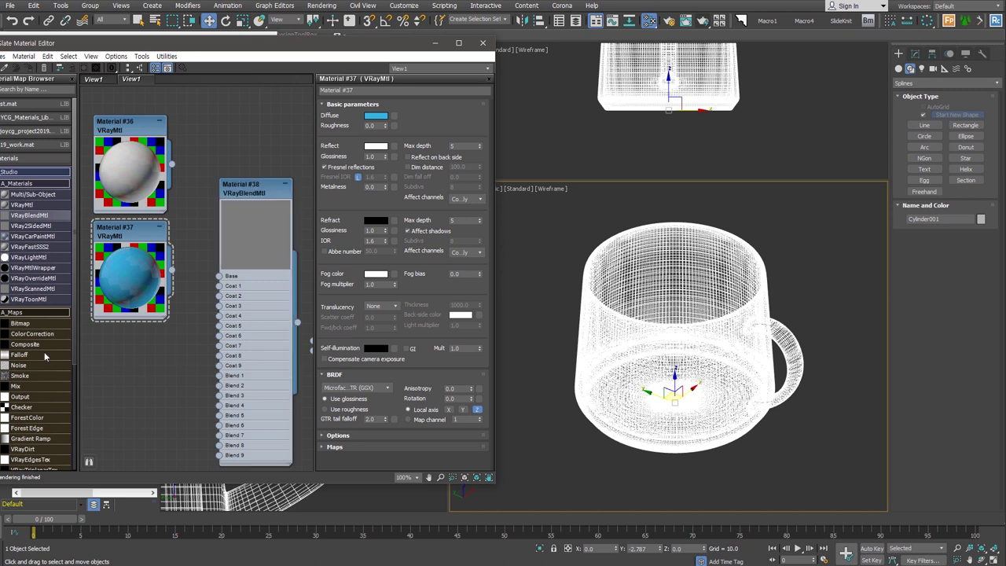
{"action": "left_click_drag", "start_coordinate": [21, 326], "coordinate": [144, 370]}
{"action": "left_click", "coordinate": [93, 83]}
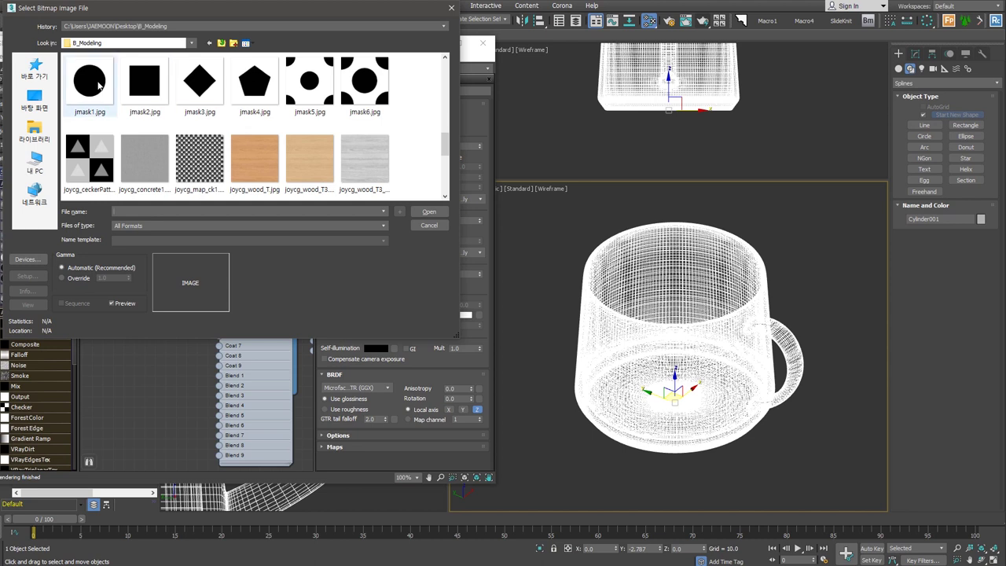
{"action": "double_click", "coordinate": [98, 85]}
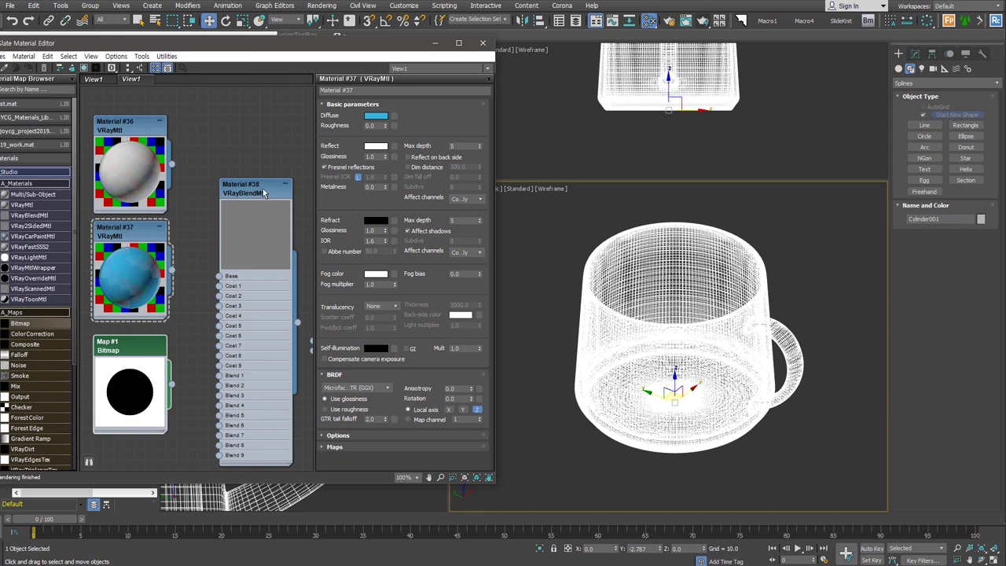
{"action": "left_click_drag", "start_coordinate": [264, 193], "coordinate": [264, 150]}
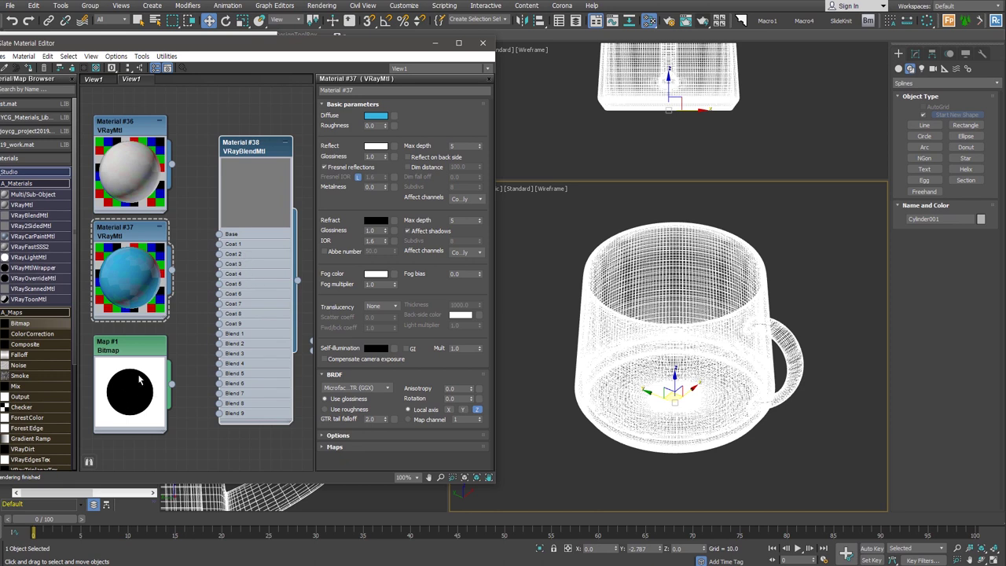
{"action": "left_click_drag", "start_coordinate": [135, 288], "coordinate": [173, 163]}
- Wire Material #37 into the blend's Base and Material #36 into Coat 1
{"action": "left_click_drag", "start_coordinate": [110, 174], "coordinate": [120, 289]}
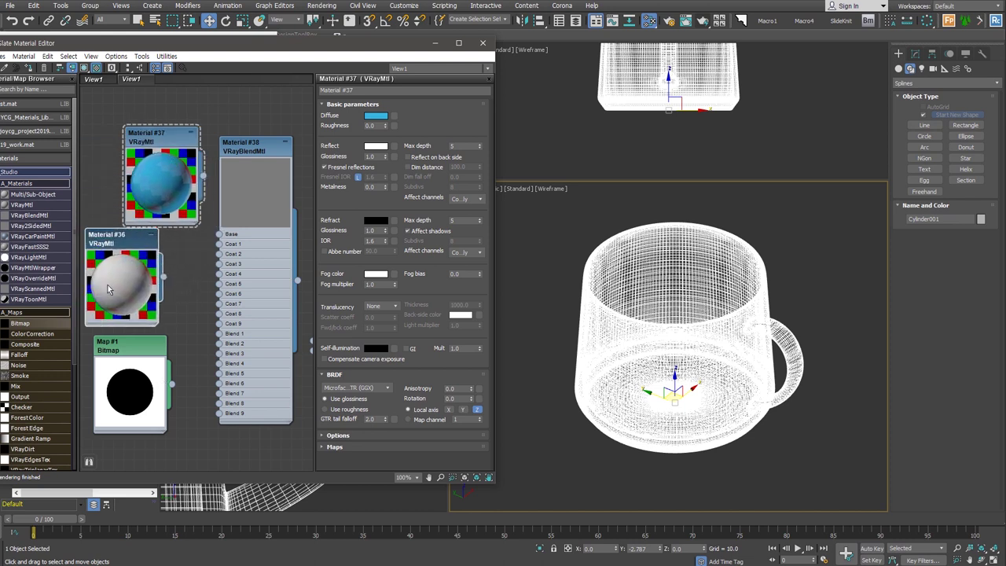
{"action": "left_click_drag", "start_coordinate": [128, 365], "coordinate": [139, 366]}
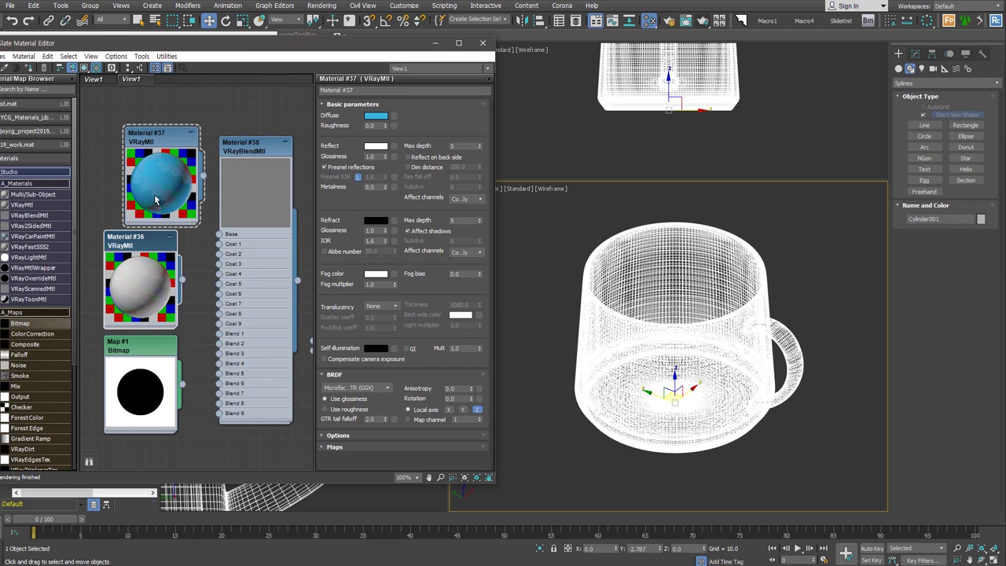
{"action": "left_click_drag", "start_coordinate": [156, 200], "coordinate": [145, 190]}
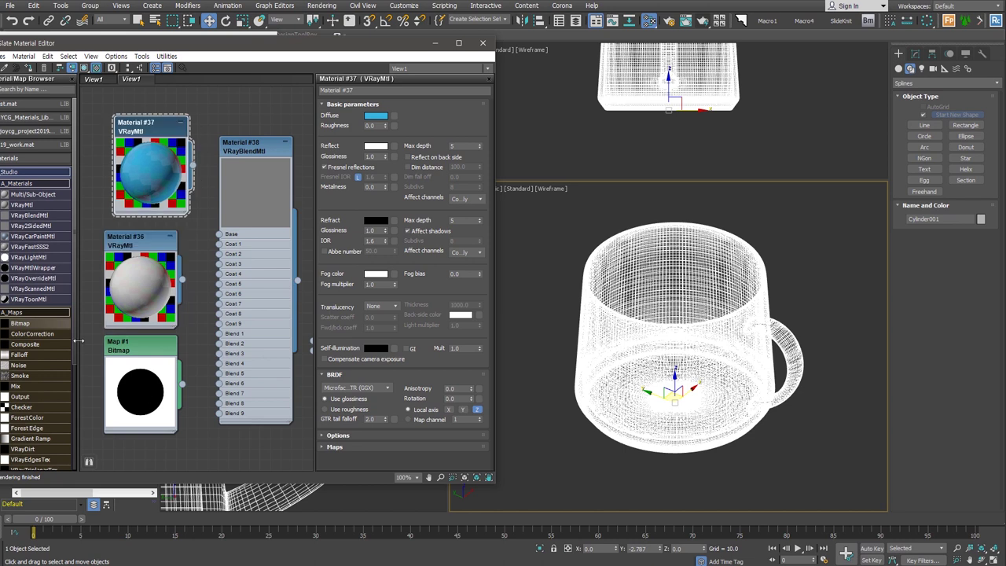
{"action": "left_click_drag", "start_coordinate": [192, 165], "coordinate": [219, 235]}
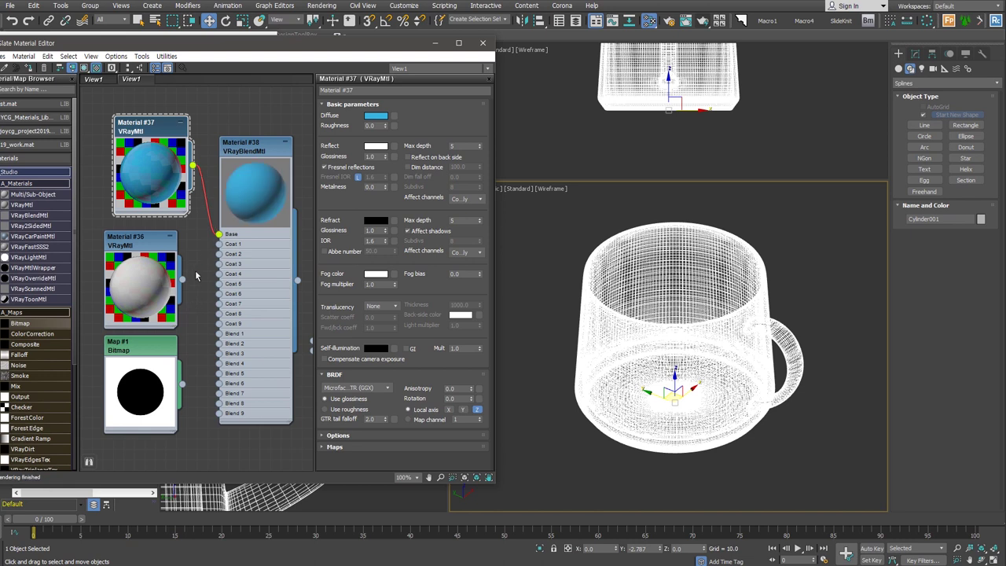
{"action": "left_click_drag", "start_coordinate": [182, 279], "coordinate": [219, 244]}
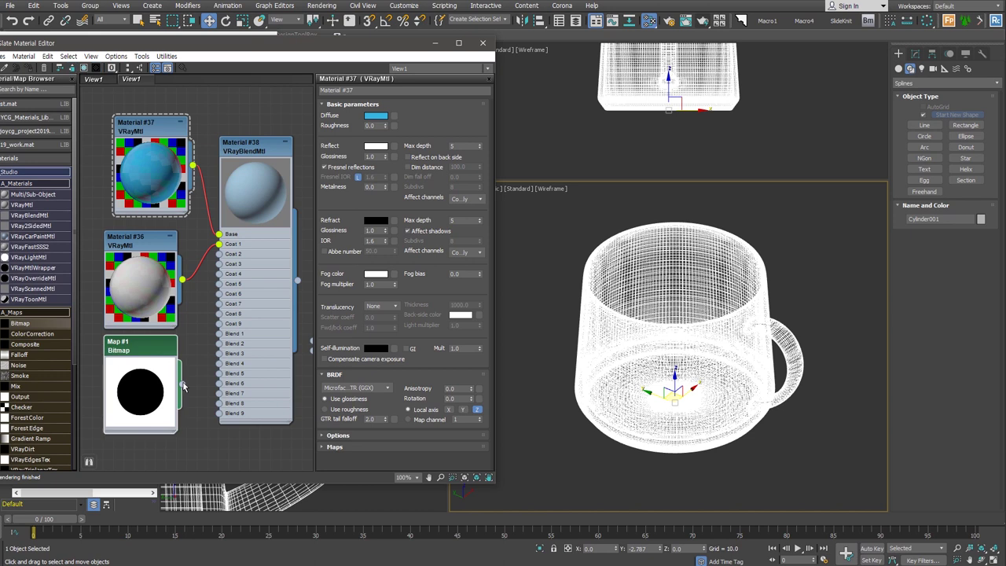
{"action": "left_click", "coordinate": [254, 147]}
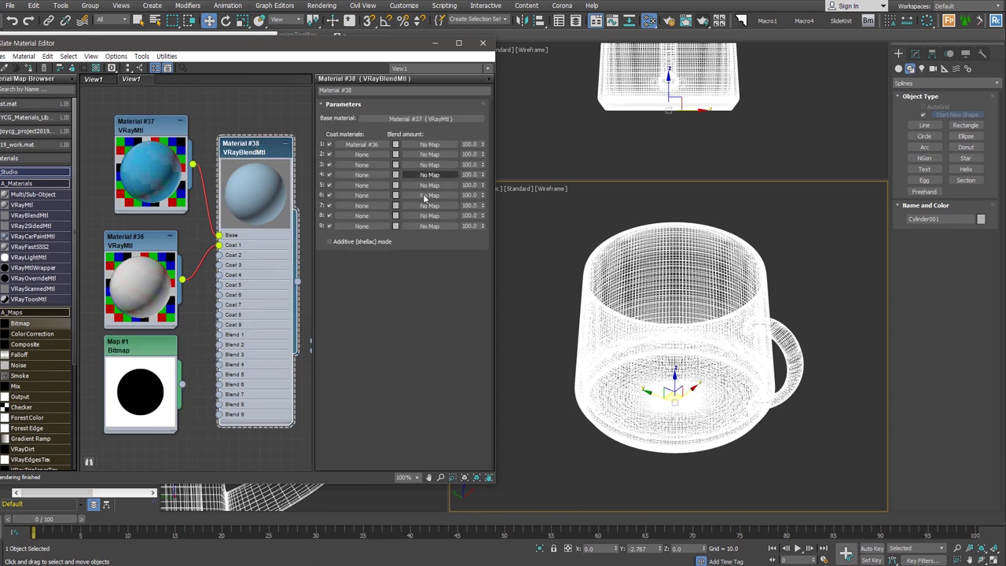
- Connect the Map #1 circle mask to Blend 1, tidy the nodes, and open Map #1's parameters
{"action": "left_click_drag", "start_coordinate": [182, 383], "coordinate": [428, 146]}
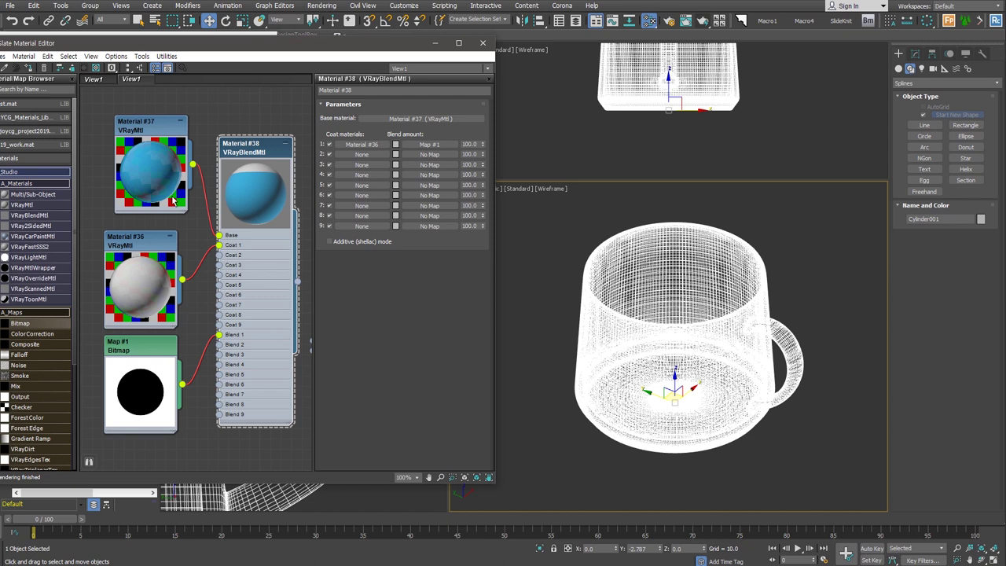
{"action": "left_click_drag", "start_coordinate": [149, 170], "coordinate": [138, 170]}
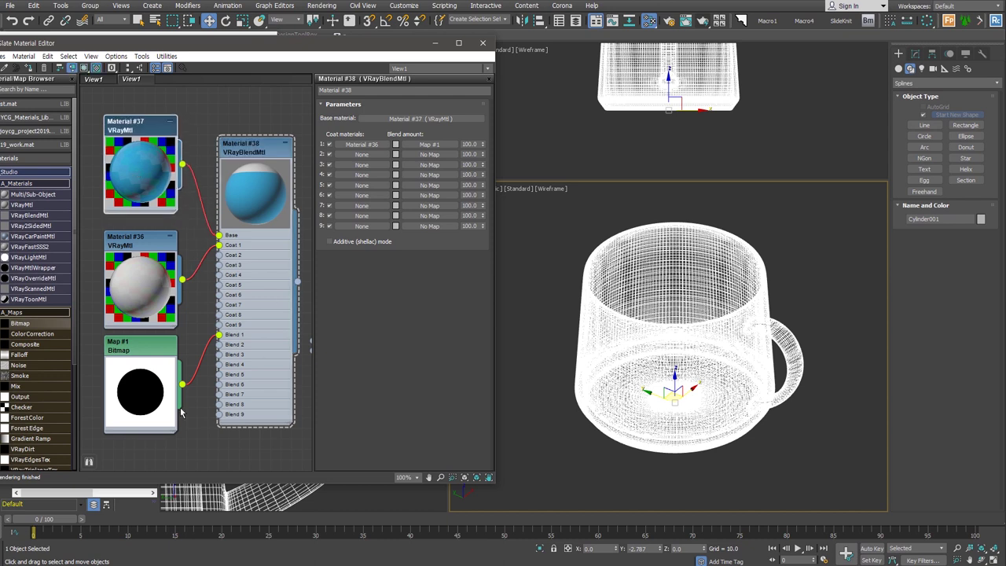
{"action": "left_click_drag", "start_coordinate": [158, 306], "coordinate": [157, 296]}
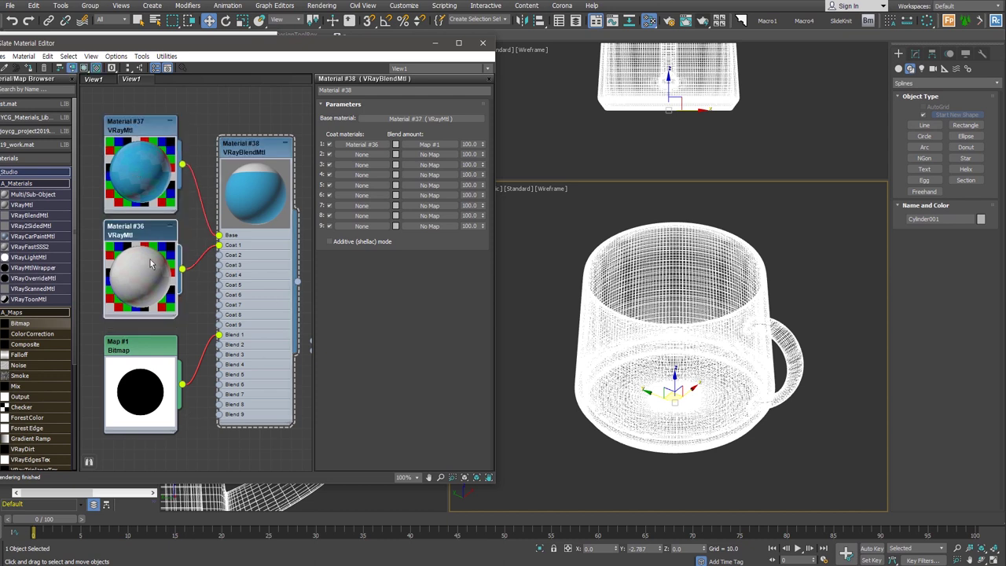
{"action": "left_click_drag", "start_coordinate": [148, 401], "coordinate": [148, 391]}
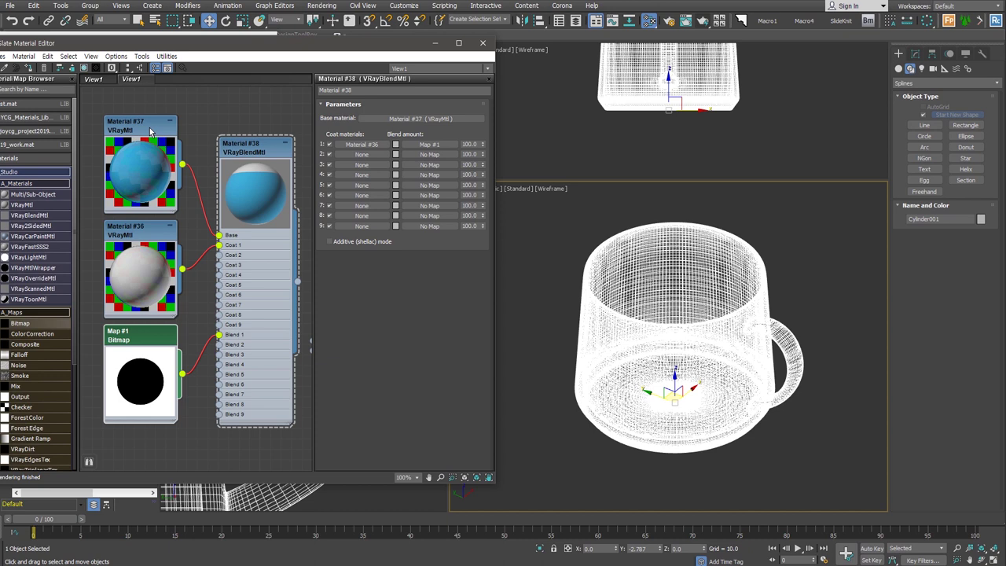
{"action": "double_click", "coordinate": [159, 341]}
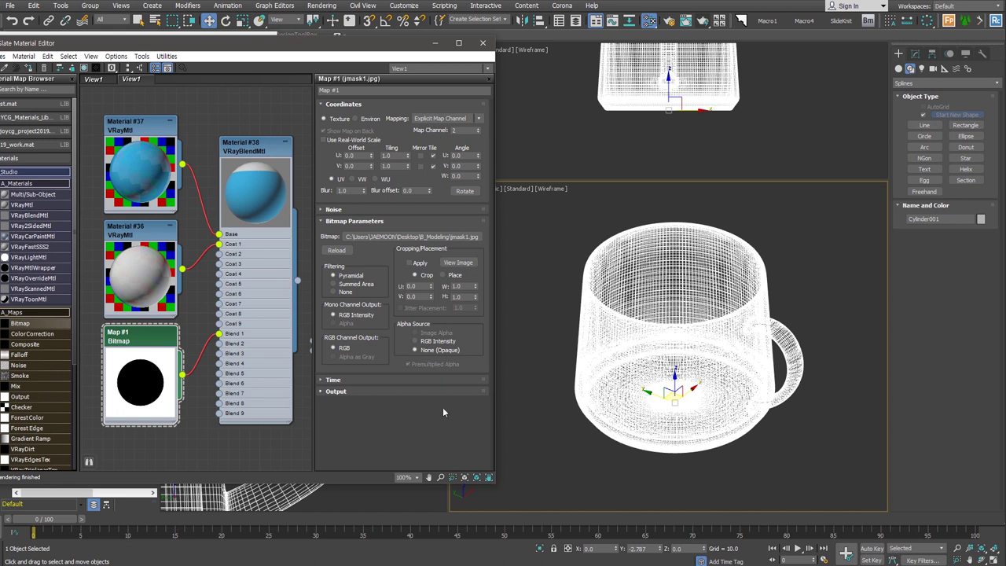
{"action": "middle_click_drag", "start_coordinate": [699, 346], "coordinate": [695, 330]}
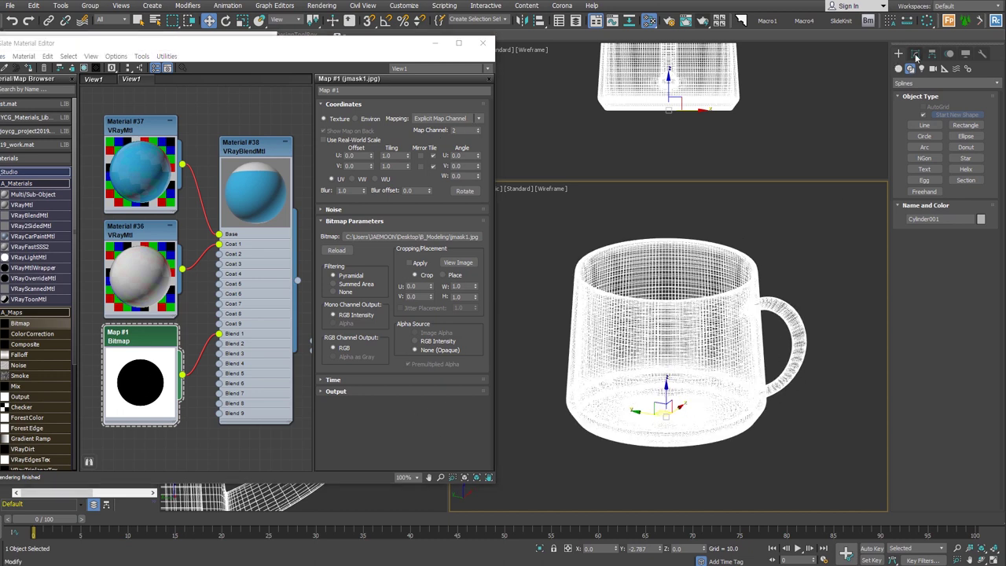
{"action": "left_click", "coordinate": [915, 53]}
- Create a VRayLight plane and raise it above the mug
{"action": "left_click", "coordinate": [898, 53]}
{"action": "left_click", "coordinate": [922, 69]}
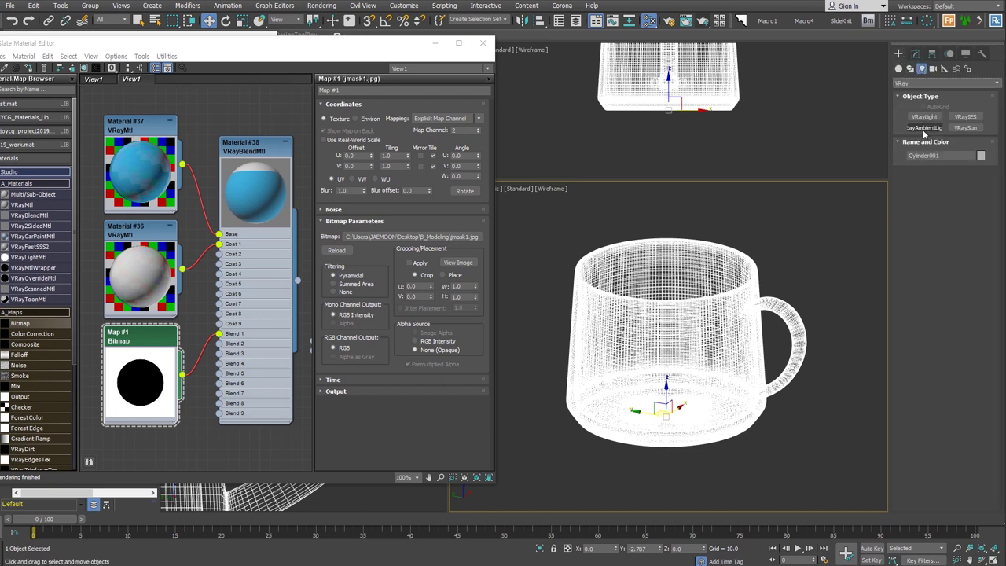
{"action": "left_click", "coordinate": [924, 116]}
{"action": "left_click_drag", "start_coordinate": [510, 441], "coordinate": [755, 472]}
{"action": "left_click_drag", "start_coordinate": [631, 440], "coordinate": [651, 232]}
{"action": "middle_click_drag", "start_coordinate": [652, 232], "coordinate": [702, 364], "text": "alt"}
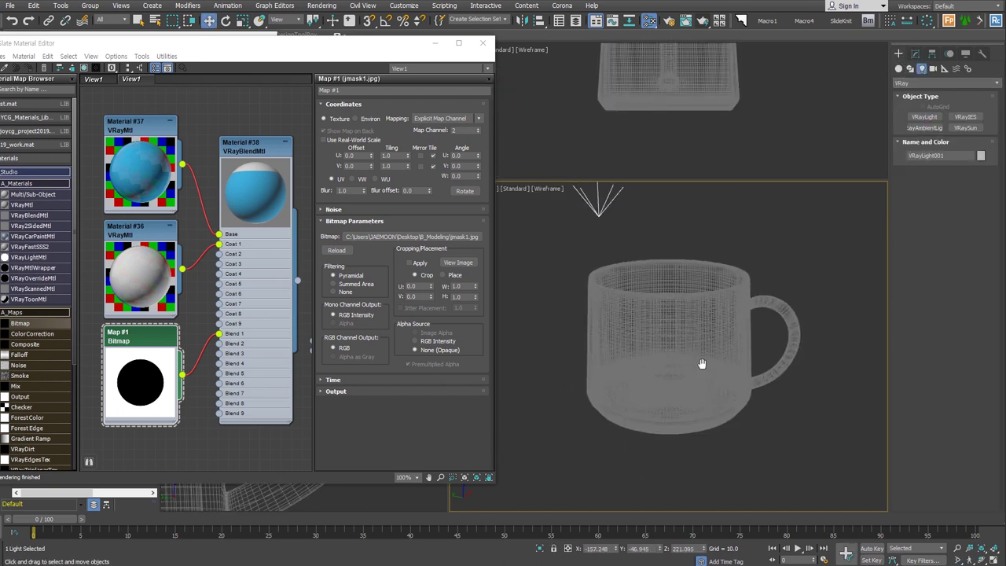
- Render the scene with V-Ray and resize the render window beside the viewport
{"action": "key", "text": "shift+q"}
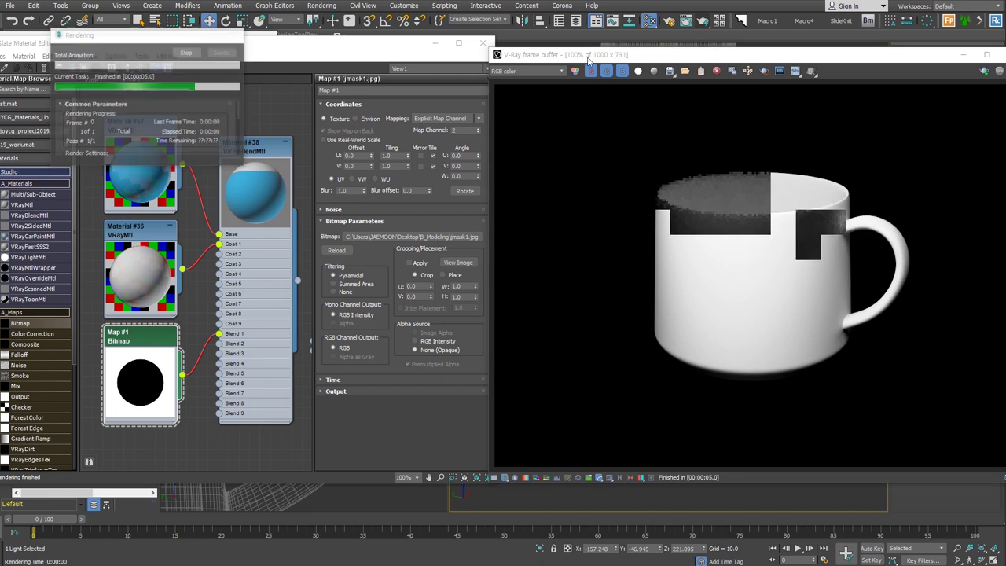
{"action": "left_click_drag", "start_coordinate": [669, 60], "coordinate": [557, 65]}
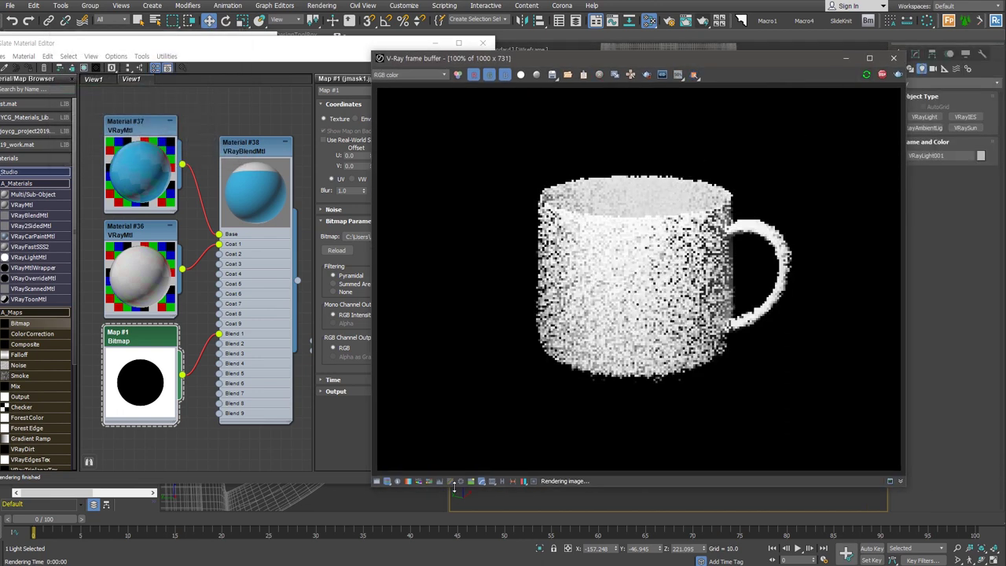
{"action": "left_click_drag", "start_coordinate": [371, 488], "coordinate": [523, 384]}
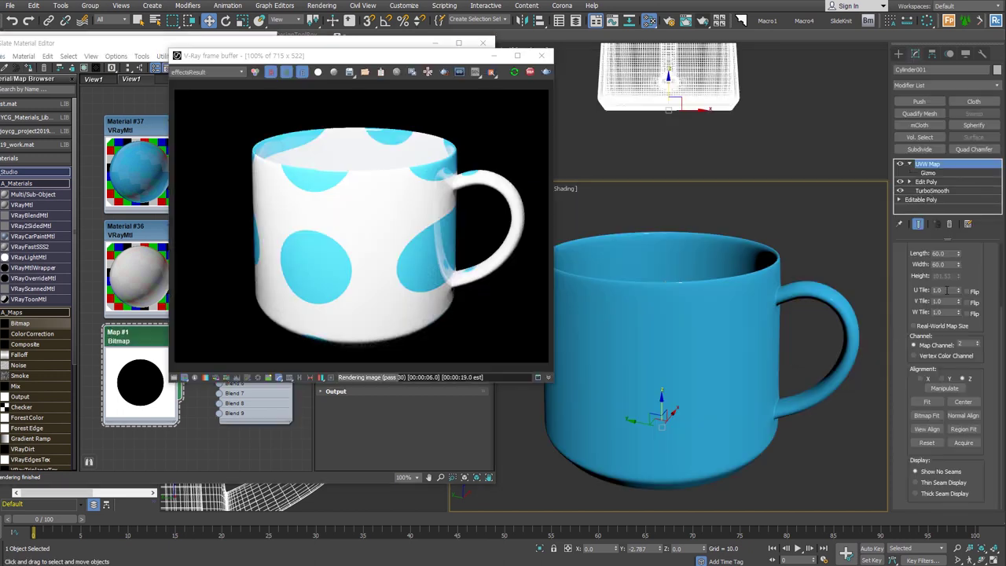
{"action": "middle_click_drag", "start_coordinate": [708, 393], "coordinate": [730, 395], "text": "alt"}
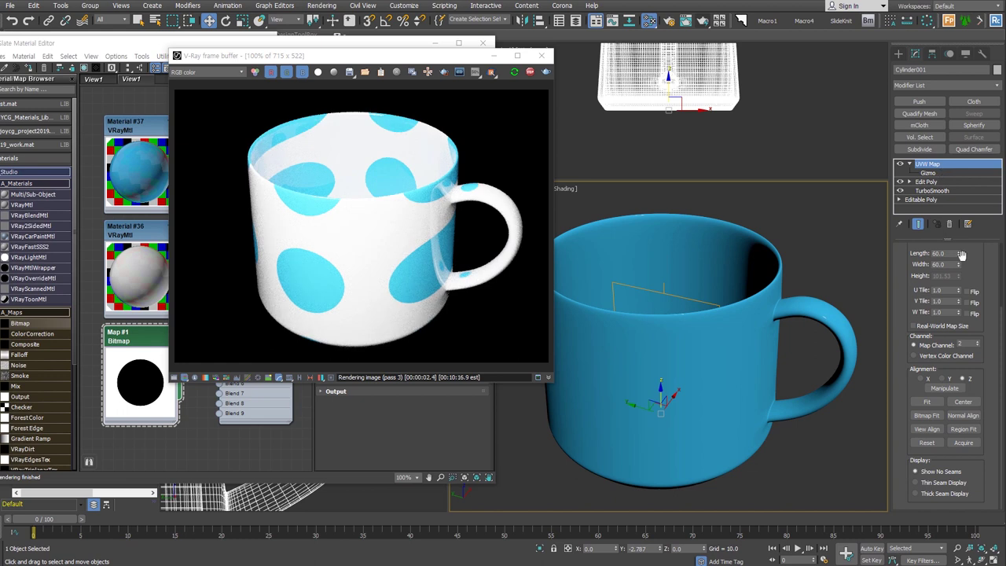
{"action": "scroll", "coordinate": [961, 254], "scroll_direction": "up", "scroll_amount": 3}
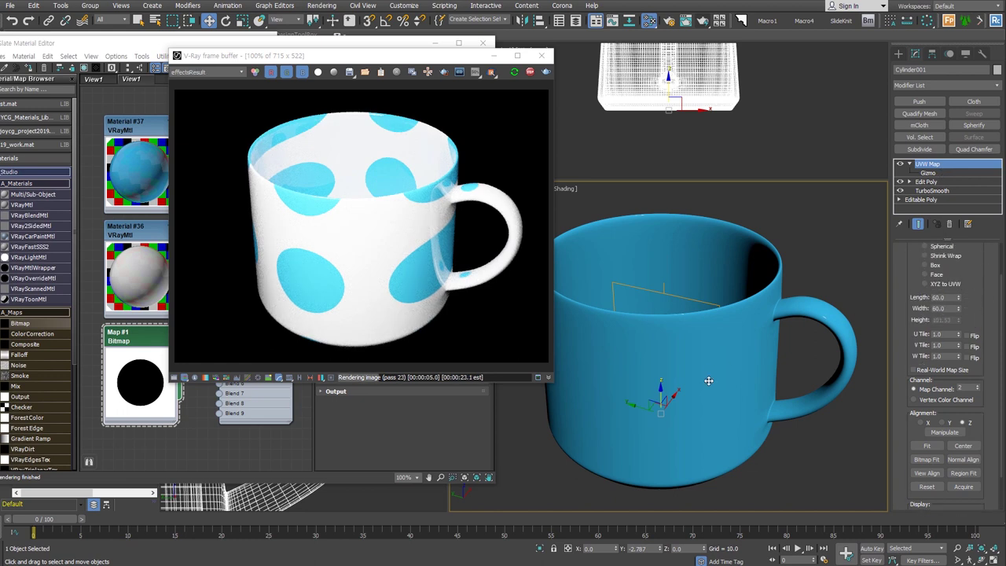
{"action": "left_click", "coordinate": [390, 387]}
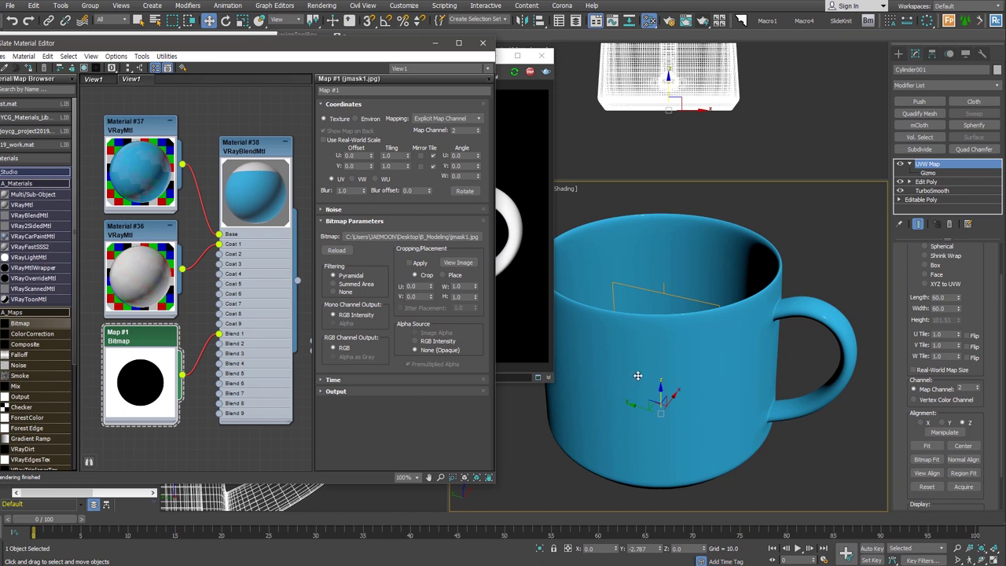
- Let the mask show inside the cup and re-render from a top-down and side angle
{"action": "left_click", "coordinate": [512, 55]}
{"action": "left_click_drag", "start_coordinate": [353, 55], "coordinate": [722, 20]}
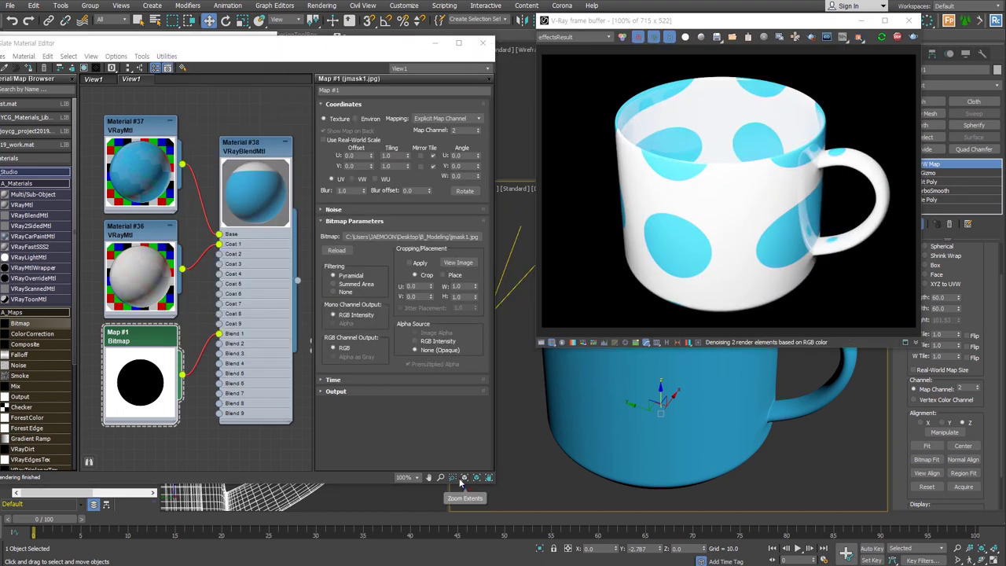
{"action": "left_click", "coordinate": [323, 131]}
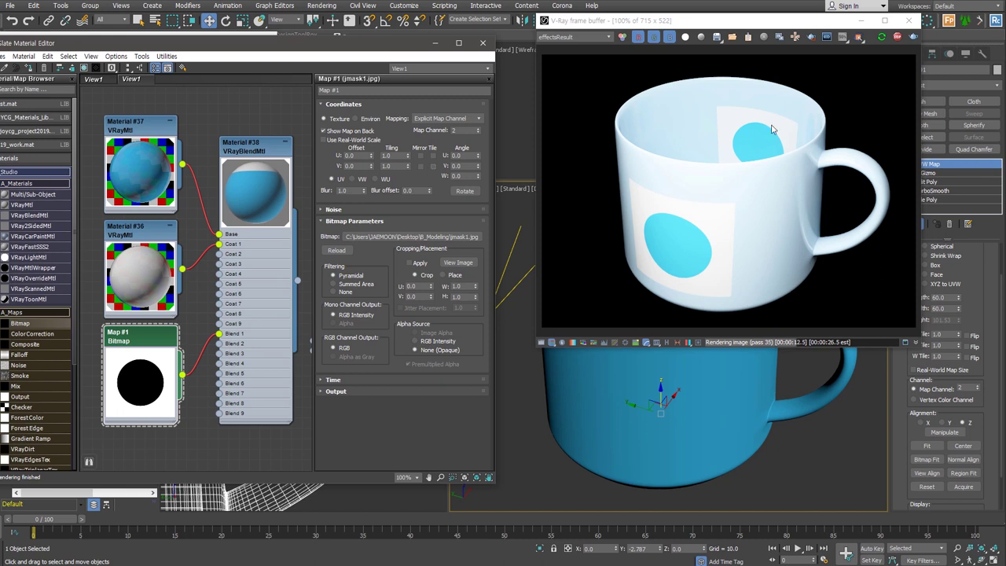
{"action": "middle_click_drag", "start_coordinate": [785, 389], "coordinate": [741, 148], "text": "alt"}
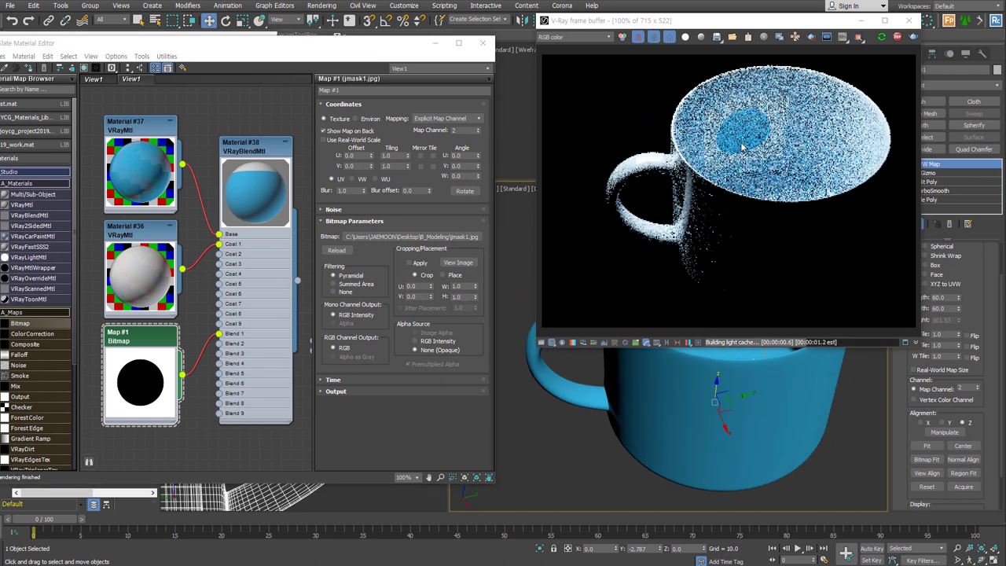
{"action": "mouse_move", "coordinate": [625, 394]}
{"action": "middle_mouse_down", "text": "alt"}
{"action": "mouse_move", "coordinate": [747, 409]}
{"action": "mouse_move", "coordinate": [669, 393]}
{"action": "mouse_move", "coordinate": [737, 386]}
{"action": "mouse_move", "coordinate": [735, 398]}
{"action": "middle_mouse_up", "text": "alt"}
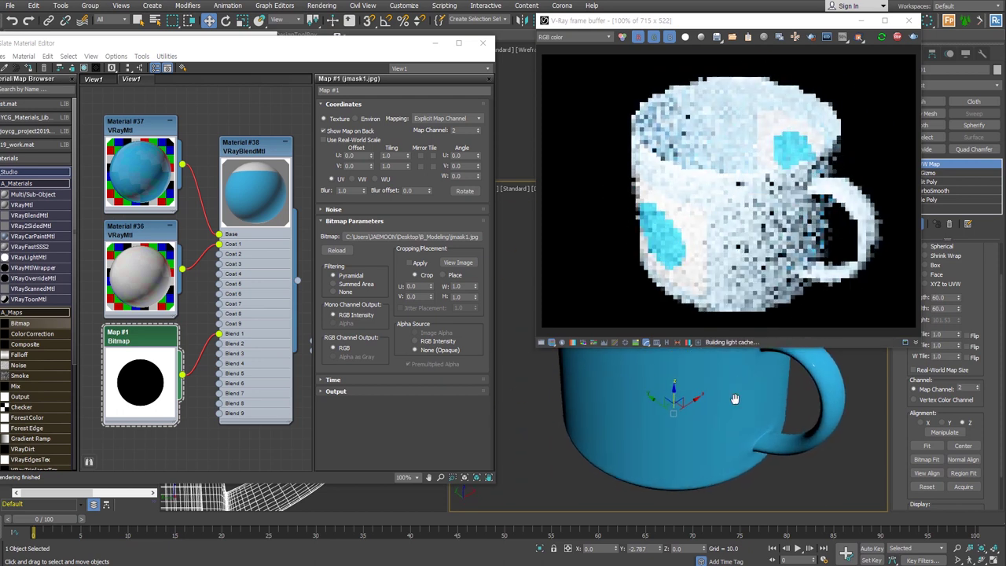
{"action": "scroll", "coordinate": [250, 272], "scroll_direction": "down", "scroll_amount": 3}
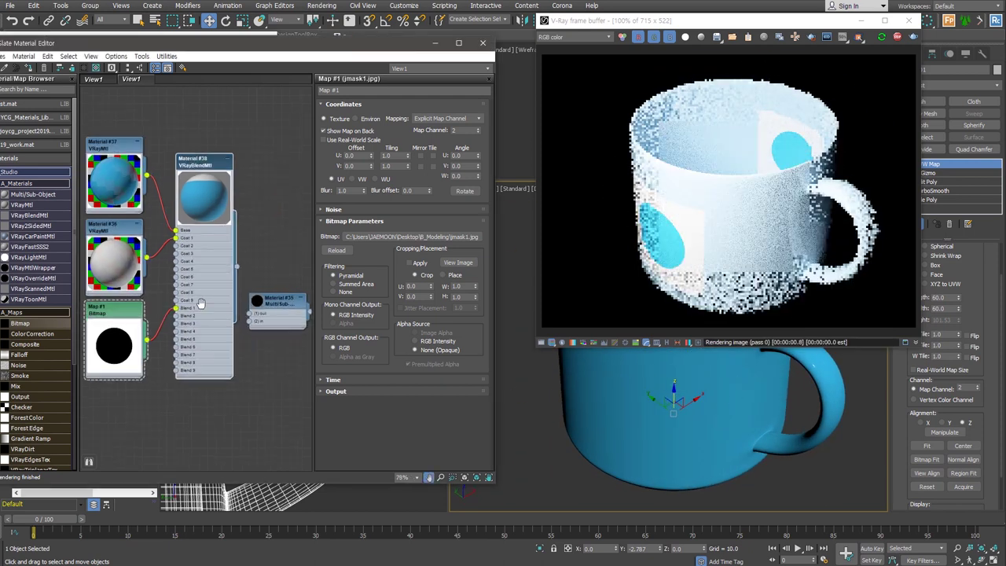
- Assign the Multi/Sub-Object with Material #38 outside and #36 inside, then unplug Map #1 from Blend 1
{"action": "double_click", "coordinate": [272, 309]}
{"action": "left_click_drag", "start_coordinate": [272, 309], "coordinate": [270, 224]}
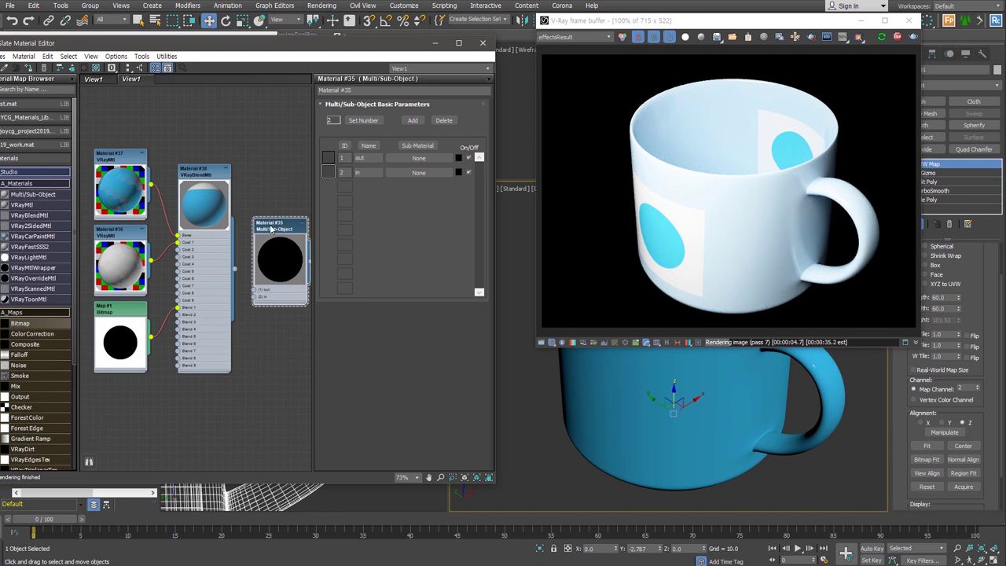
{"action": "left_click", "coordinate": [28, 69]}
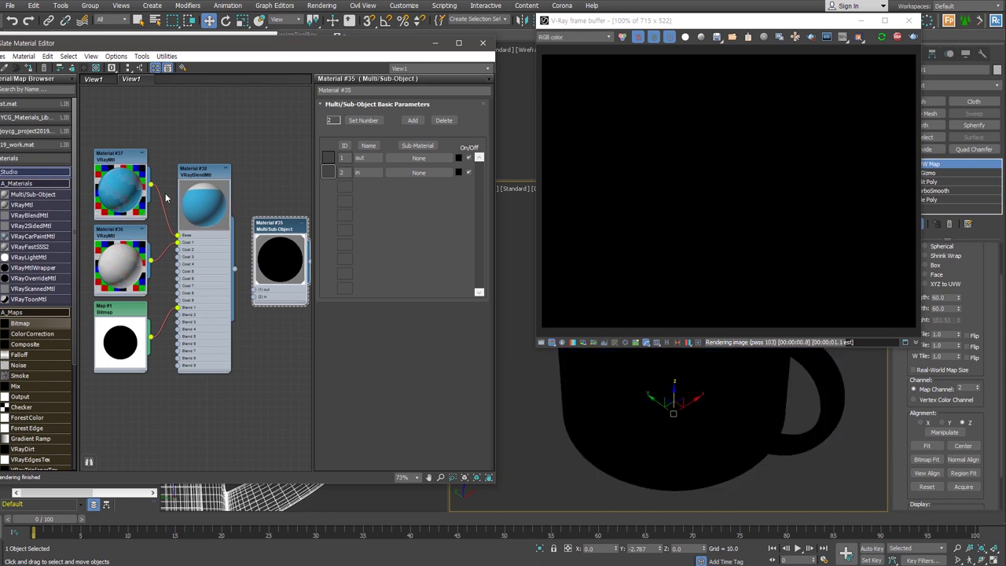
{"action": "left_click_drag", "start_coordinate": [256, 289], "coordinate": [234, 270]}
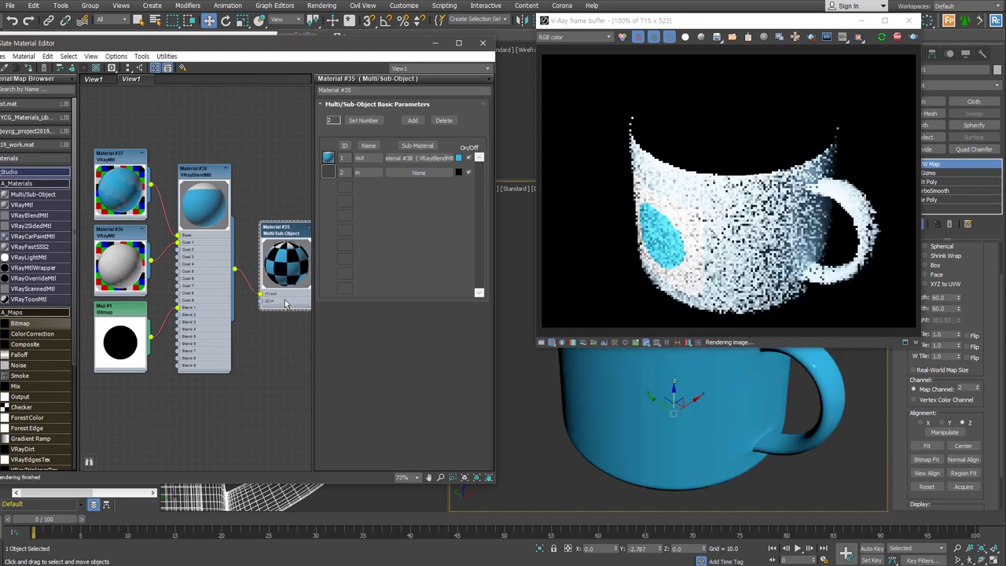
{"action": "left_click_drag", "start_coordinate": [151, 268], "coordinate": [263, 304]}
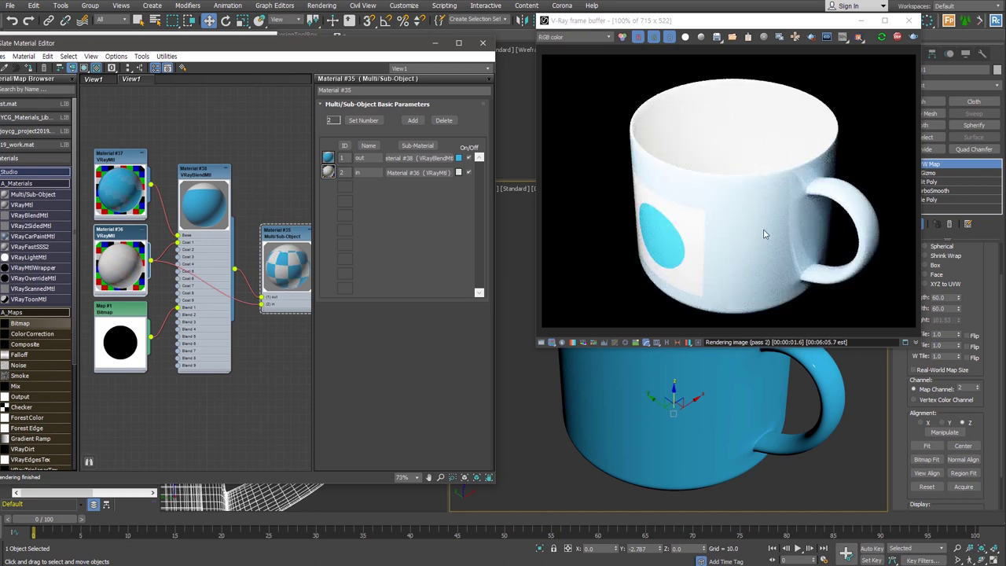
{"action": "double_click", "coordinate": [206, 201]}
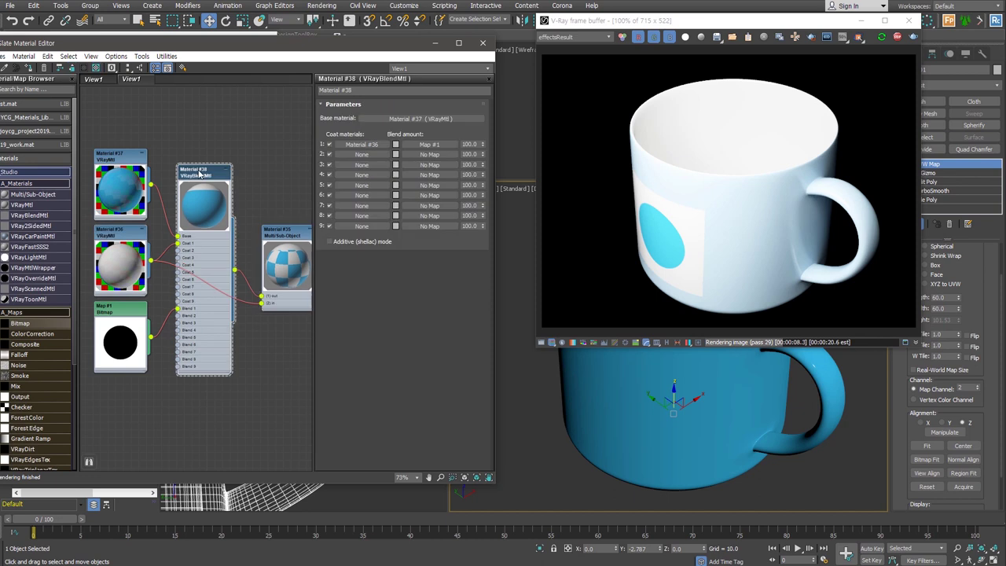
{"action": "left_click_drag", "start_coordinate": [180, 313], "coordinate": [167, 342]}
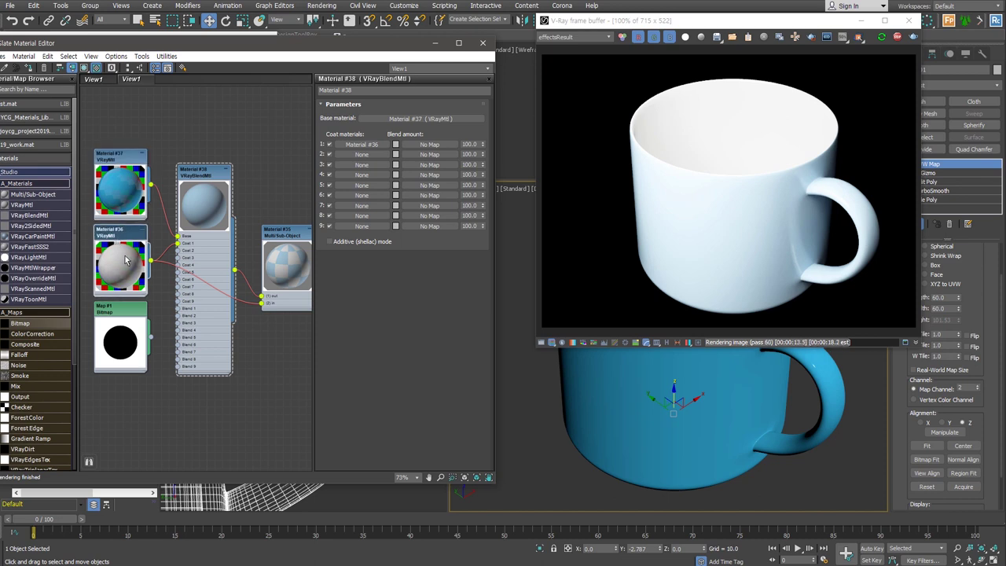
- Rewire the circle mask Map #1 into Blend 1 and set the blend amount colour to white (Value 255)
{"action": "left_click", "coordinate": [396, 146]}
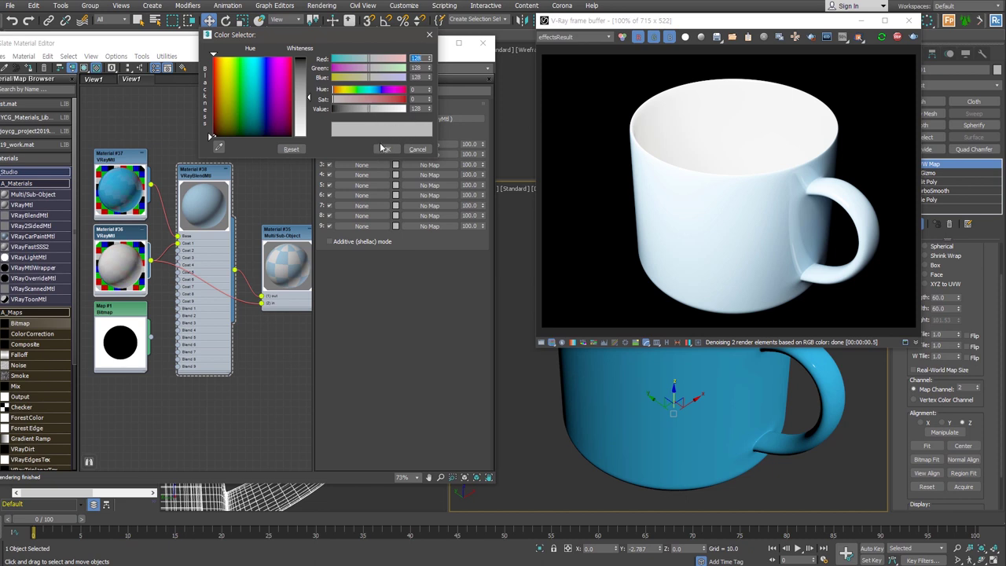
{"action": "left_click_drag", "start_coordinate": [149, 337], "coordinate": [179, 312]}
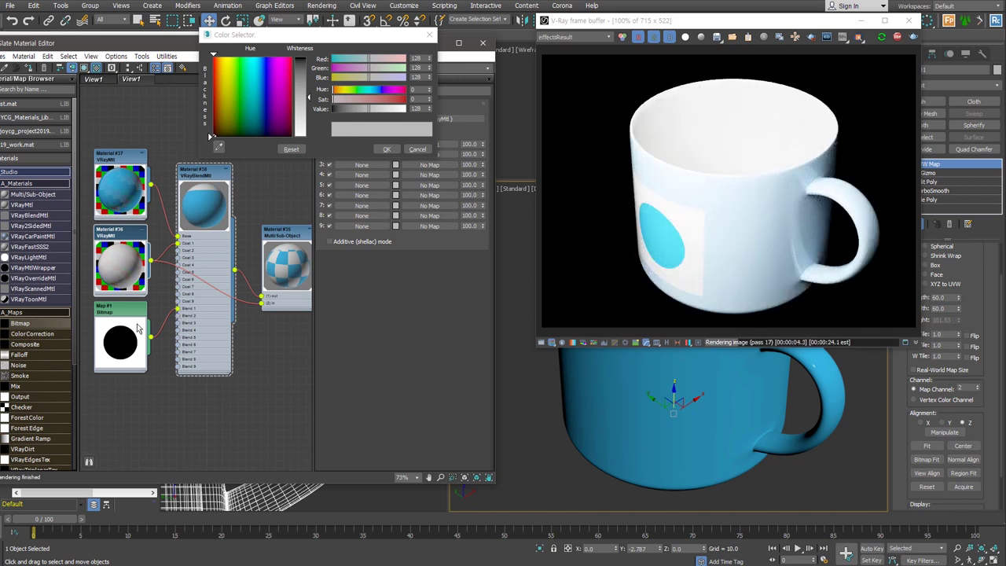
{"action": "left_click_drag", "start_coordinate": [370, 109], "coordinate": [415, 117]}
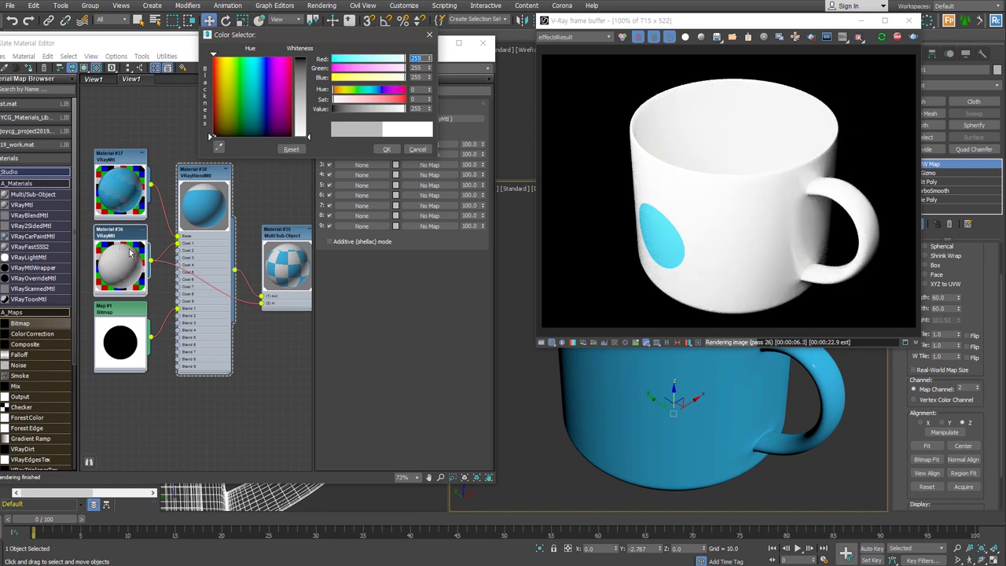
{"action": "key", "text": "Escape"}
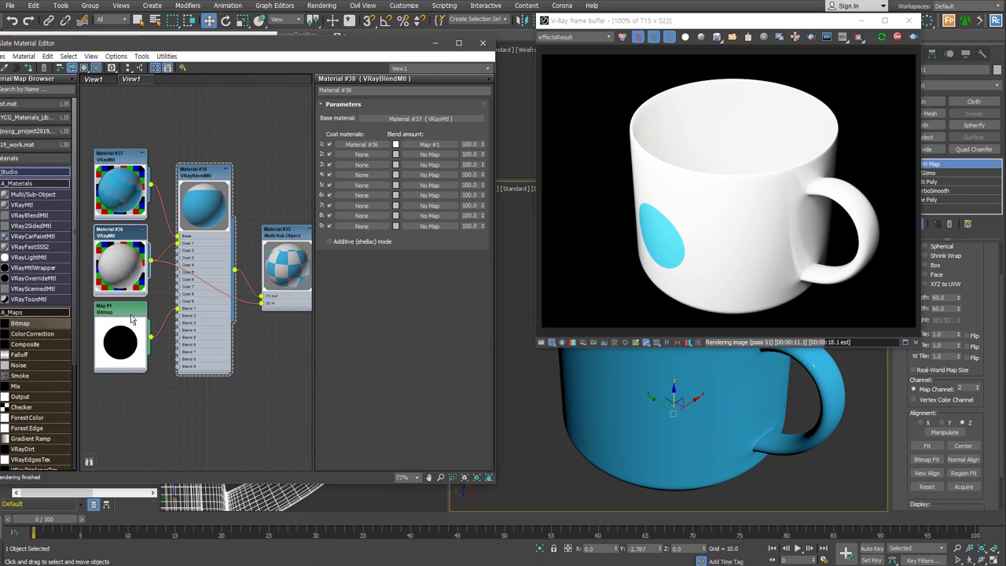
{"action": "double_click", "coordinate": [124, 320]}
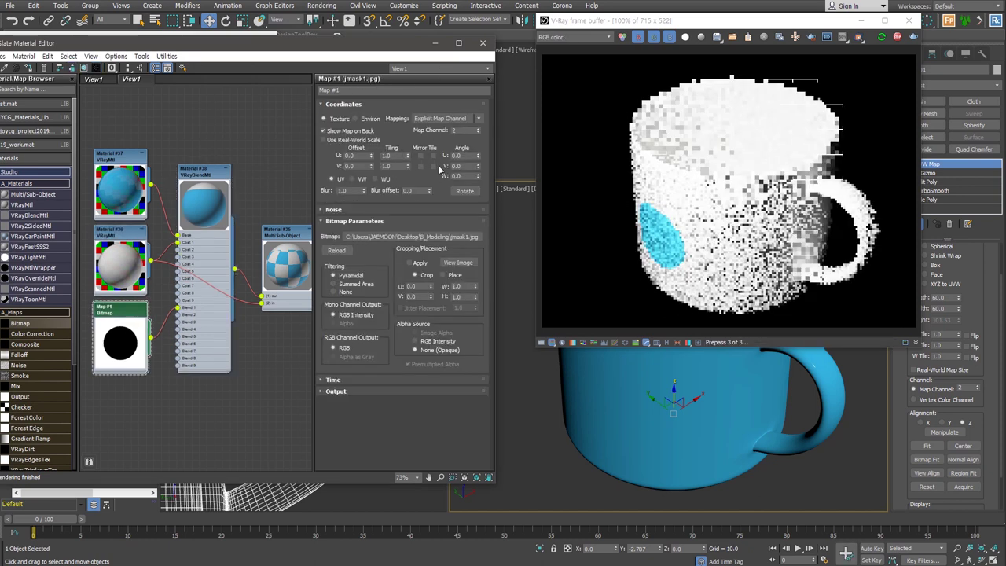
{"action": "double_click", "coordinate": [203, 206]}
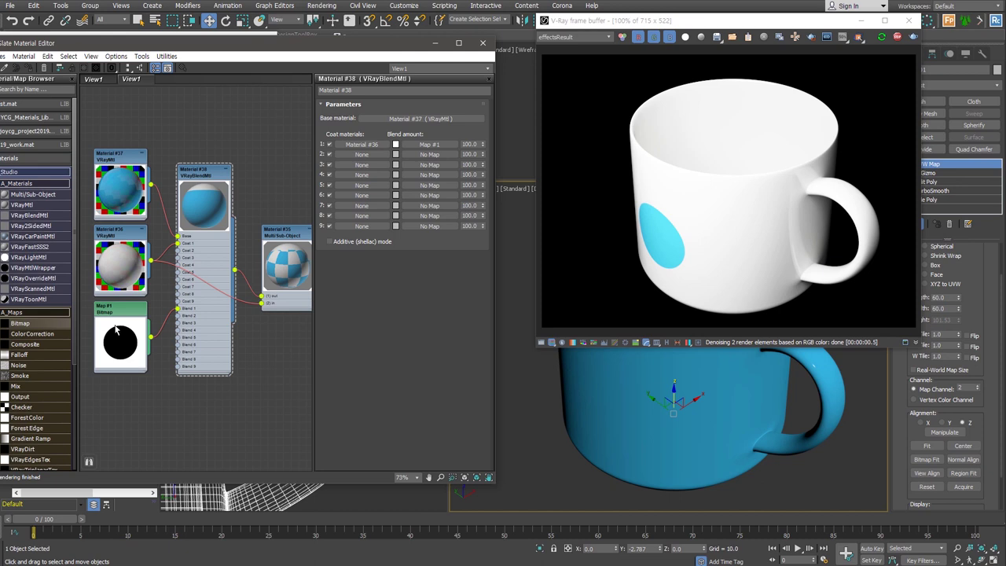
- Swap the mask bitmap to jmask3.jpg, then to the JOYCG logo image joycgci.jpg
{"action": "left_click_drag", "start_coordinate": [741, 22], "coordinate": [575, 16]}
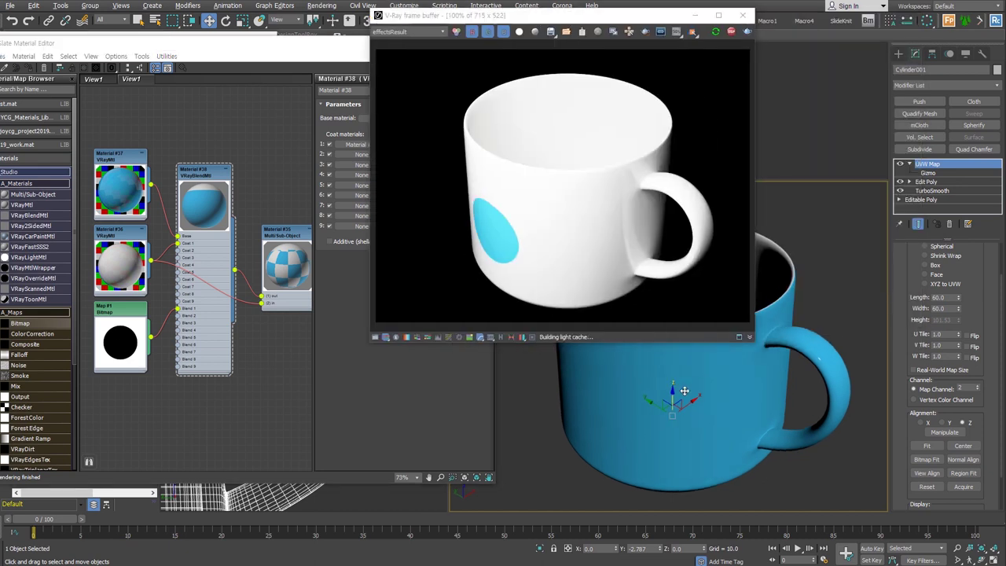
{"action": "middle_click_drag", "start_coordinate": [755, 393], "coordinate": [801, 389], "text": "alt"}
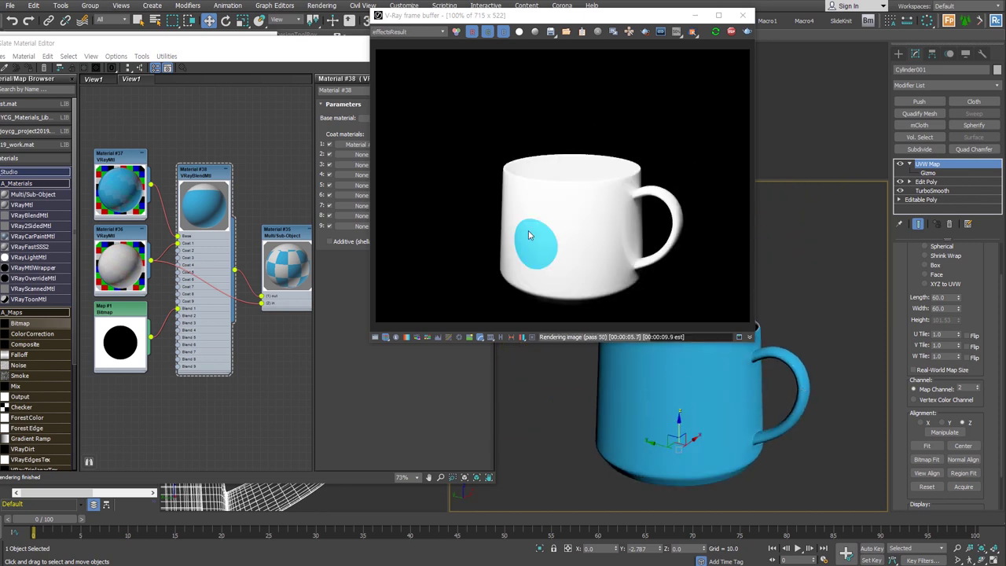
{"action": "double_click", "coordinate": [121, 314]}
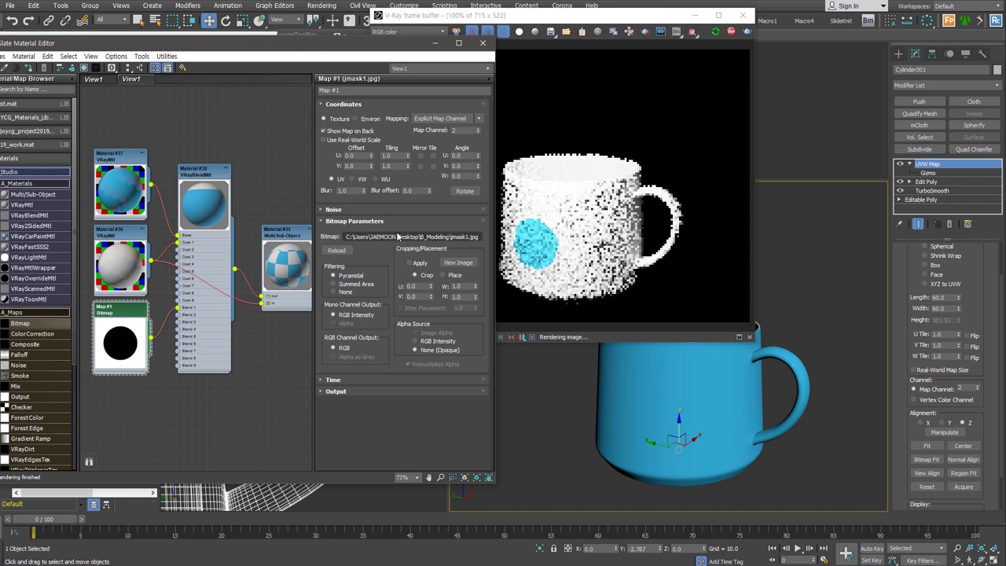
{"action": "left_click", "coordinate": [393, 236]}
{"action": "double_click", "coordinate": [206, 143]}
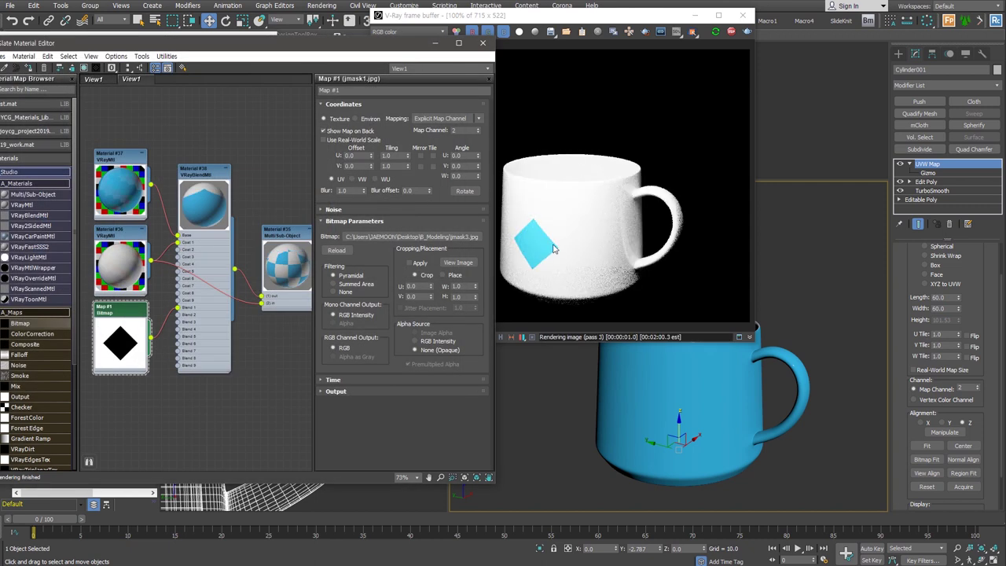
{"action": "left_click", "coordinate": [408, 236]}
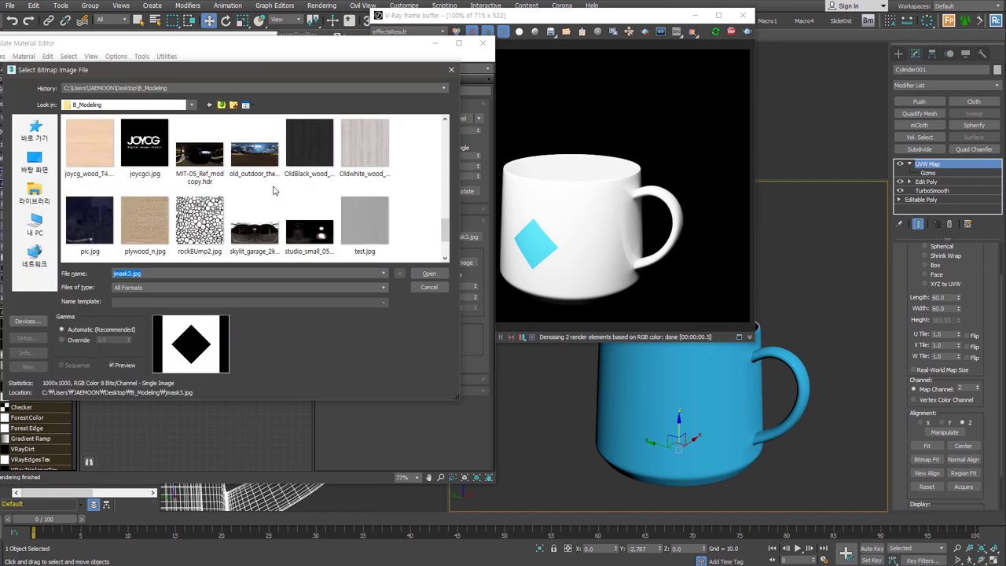
{"action": "double_click", "coordinate": [144, 143]}
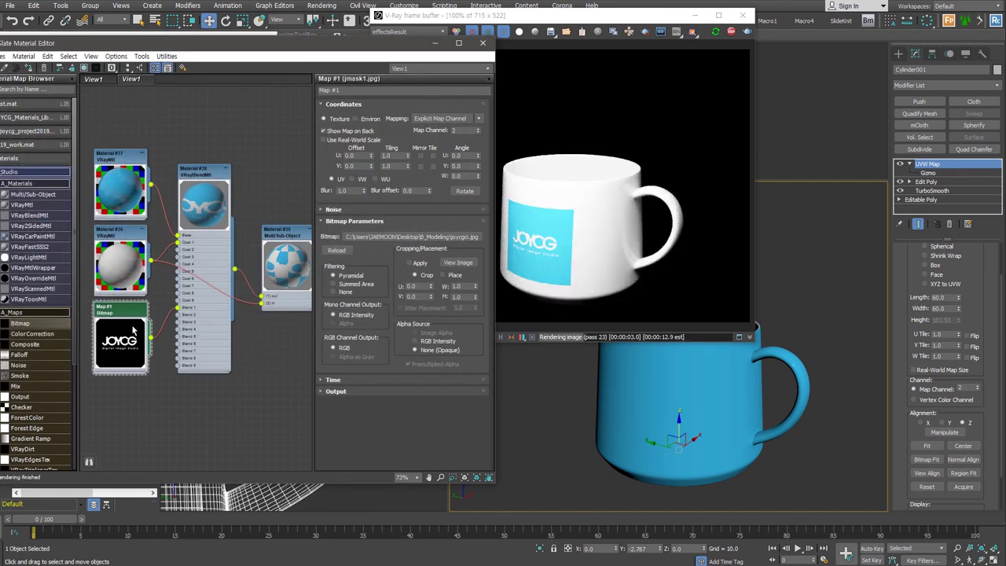
- Invert the logo bitmap's output, resize the UVW Map gizmo to 80 × 80, and close the Slate editor
{"action": "left_click", "coordinate": [354, 391]}
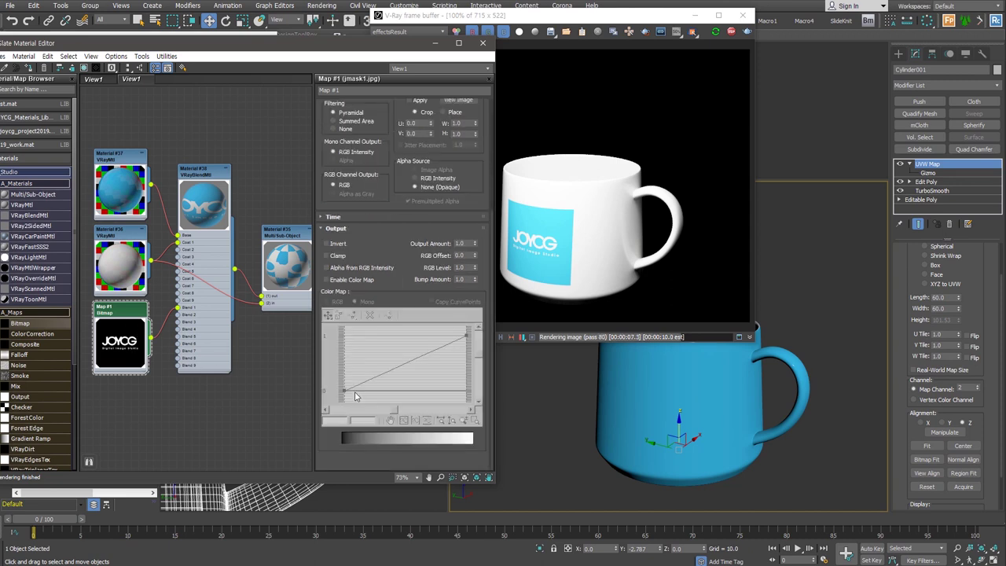
{"action": "left_click", "coordinate": [338, 244]}
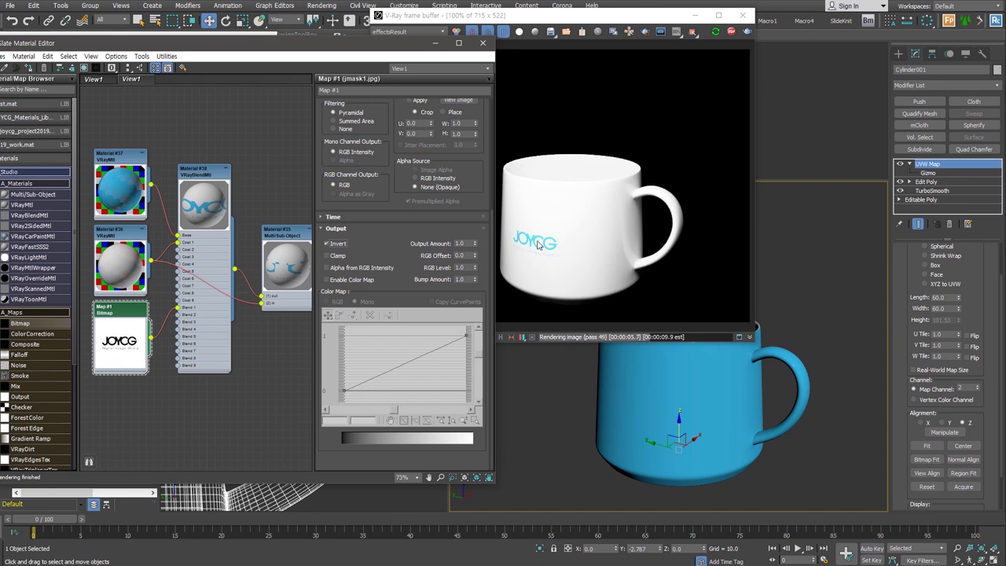
{"action": "left_click", "coordinate": [927, 173]}
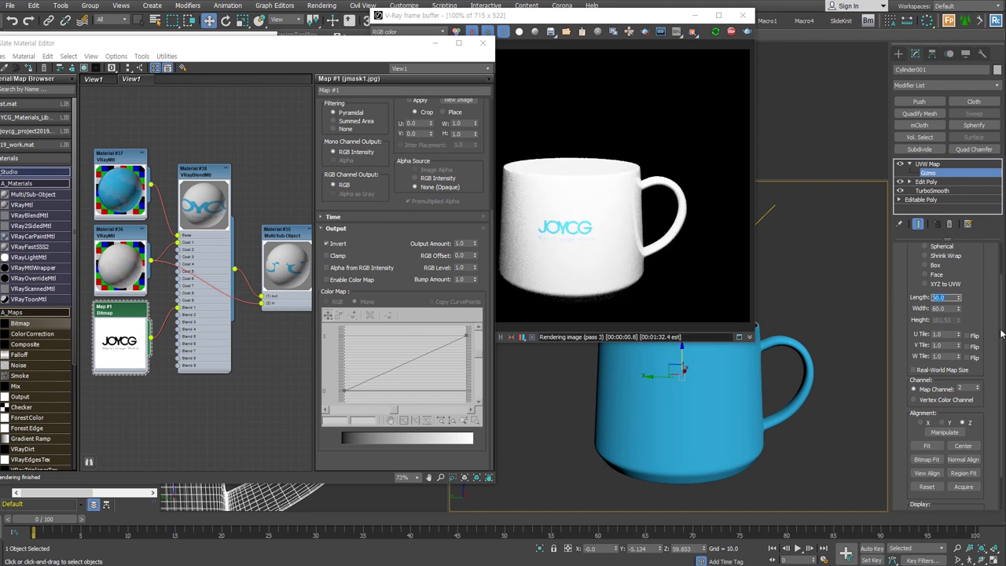
{"action": "type", "text": "80"}
{"action": "key", "text": "Tab"}
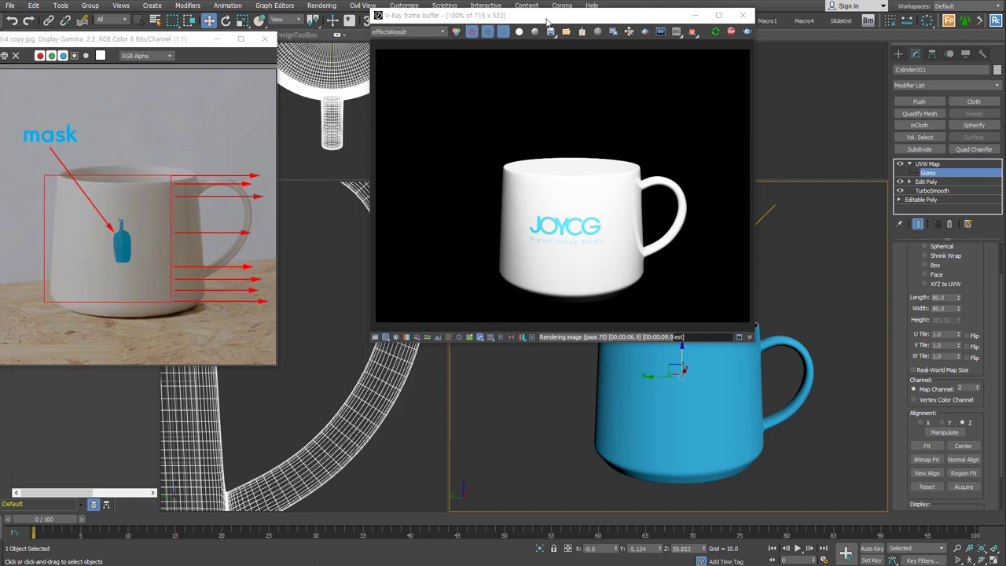
{"action": "left_click", "coordinate": [482, 42]}
{"action": "left_click_drag", "start_coordinate": [564, 28], "coordinate": [281, 83]}
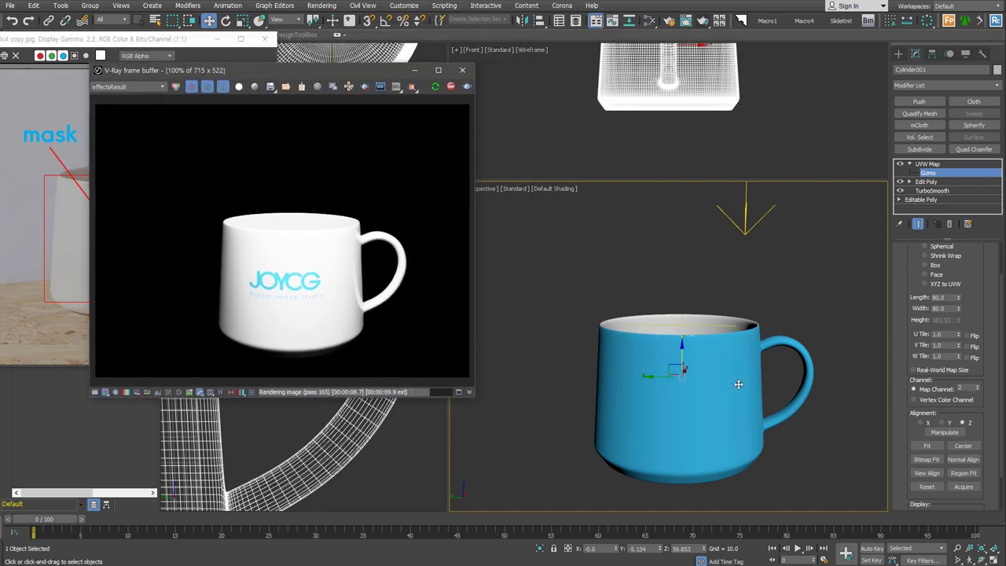
- Orbit, pan and zoom the Perspective view to frame the mug front-on for the V-Ray render
{"action": "left_click", "coordinate": [746, 211]}
{"action": "scroll", "coordinate": [746, 314], "scroll_direction": "down", "scroll_amount": 3}
{"action": "scroll", "coordinate": [707, 353], "scroll_direction": "up", "scroll_amount": 6}
{"action": "scroll", "coordinate": [721, 344], "scroll_direction": "up", "scroll_amount": 2}
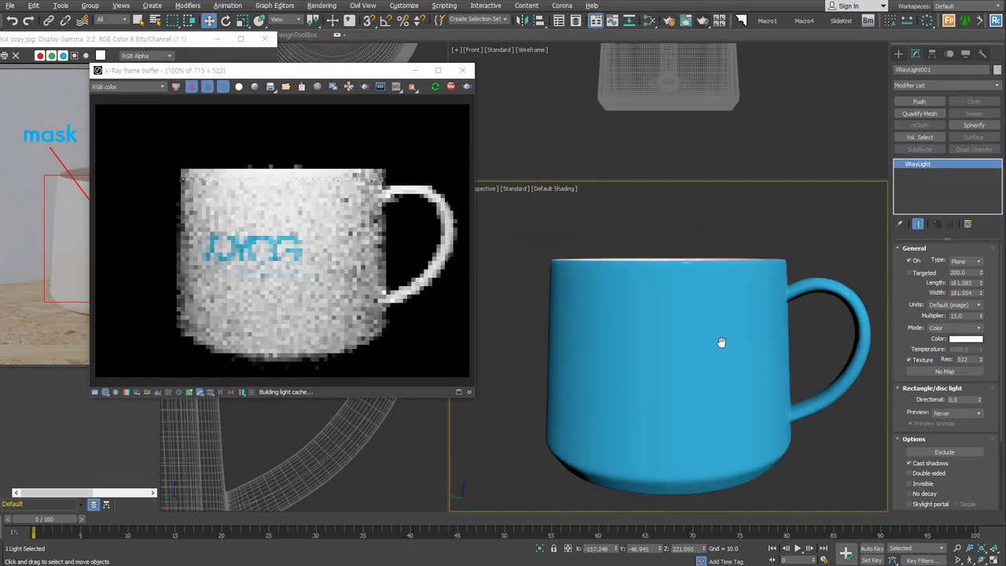
{"action": "scroll", "coordinate": [722, 341], "scroll_direction": "down", "scroll_amount": 2}
{"action": "mouse_move", "coordinate": [722, 341]}
{"action": "middle_mouse_down", "text": "alt"}
{"action": "mouse_move", "coordinate": [746, 351]}
{"action": "mouse_move", "coordinate": [752, 342]}
{"action": "middle_mouse_up", "text": "alt"}
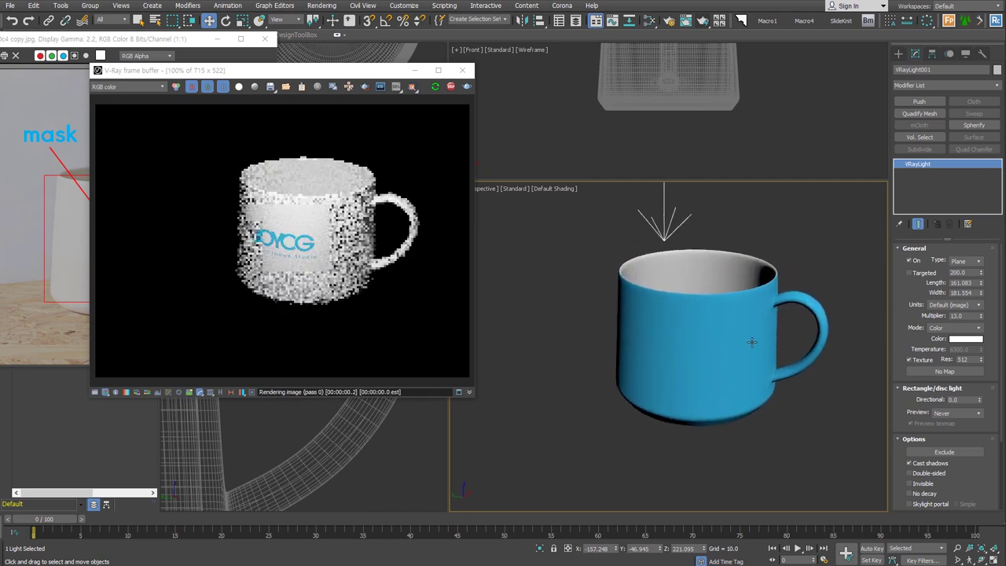
{"action": "scroll", "coordinate": [760, 340], "scroll_direction": "up", "scroll_amount": 2}
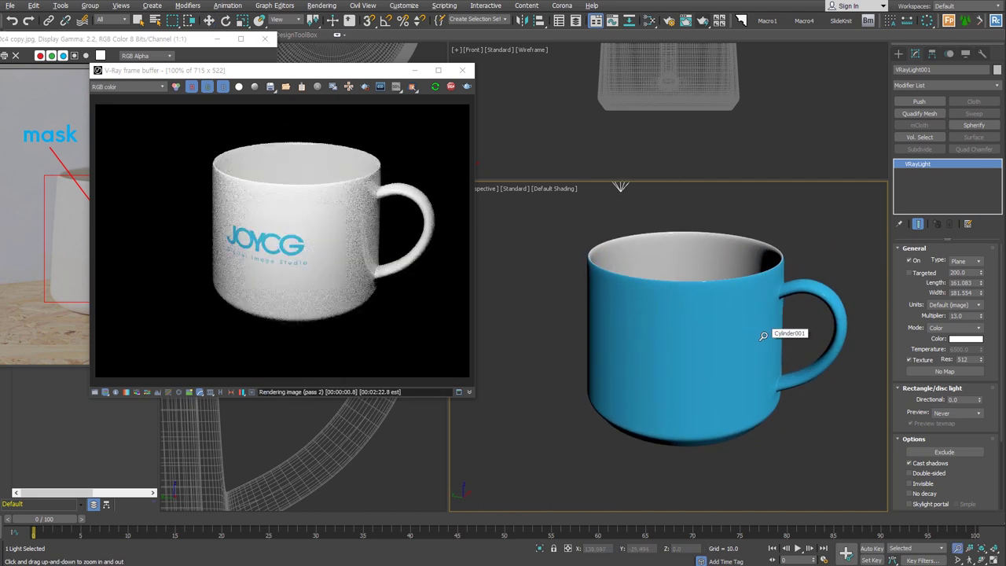
{"action": "mouse_move", "coordinate": [763, 337]}
{"action": "middle_mouse_down"}
{"action": "mouse_move", "coordinate": [739, 349]}
{"action": "mouse_move", "coordinate": [696, 307]}
{"action": "mouse_move", "coordinate": [714, 355]}
{"action": "mouse_move", "coordinate": [729, 340]}
{"action": "middle_mouse_up"}
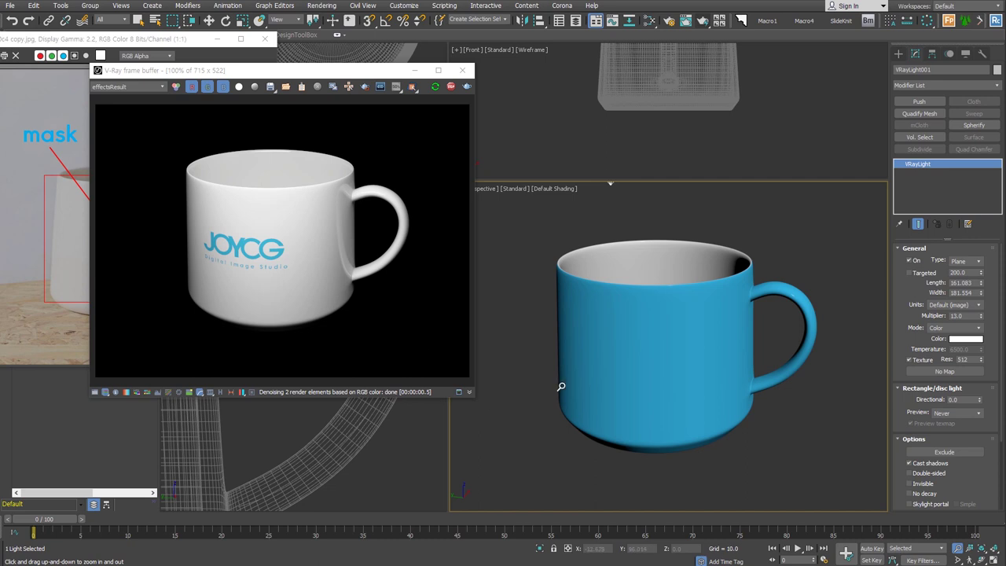
{"action": "left_click_drag", "start_coordinate": [737, 410], "coordinate": [729, 376]}
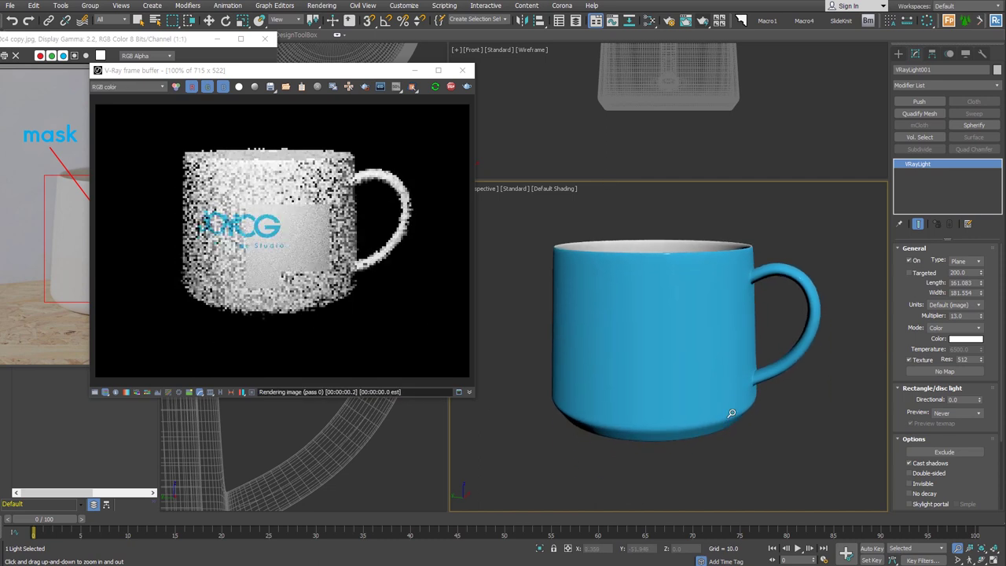